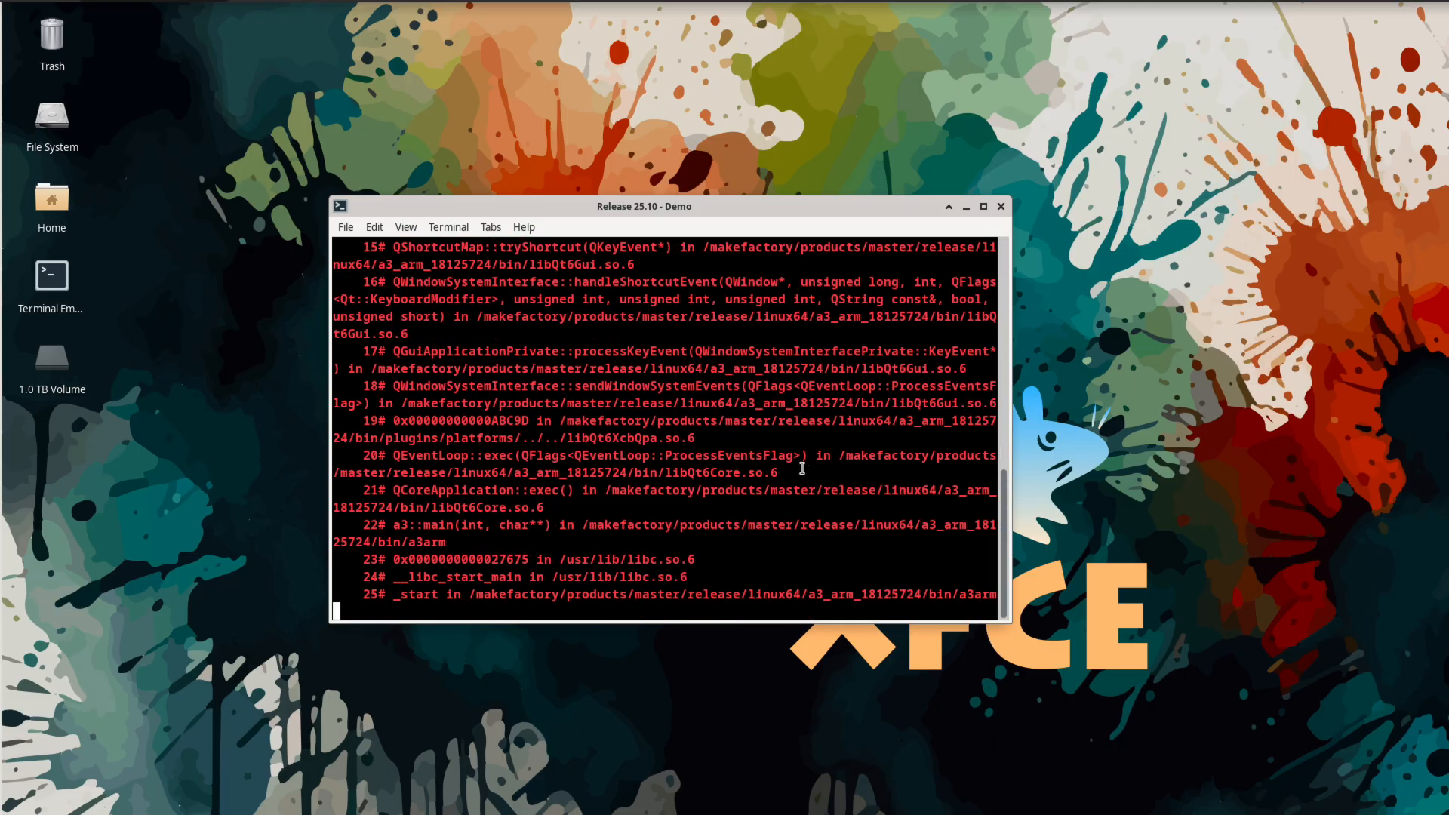
# - Launch a3 for ARM in the background from the terminal with the command a3 arm&
pyautogui.press('Return')
pyautogui.press('Return')
pyautogui.press('Return')
pyautogui.press('Return')
pyautogui.write('a3 arm&')
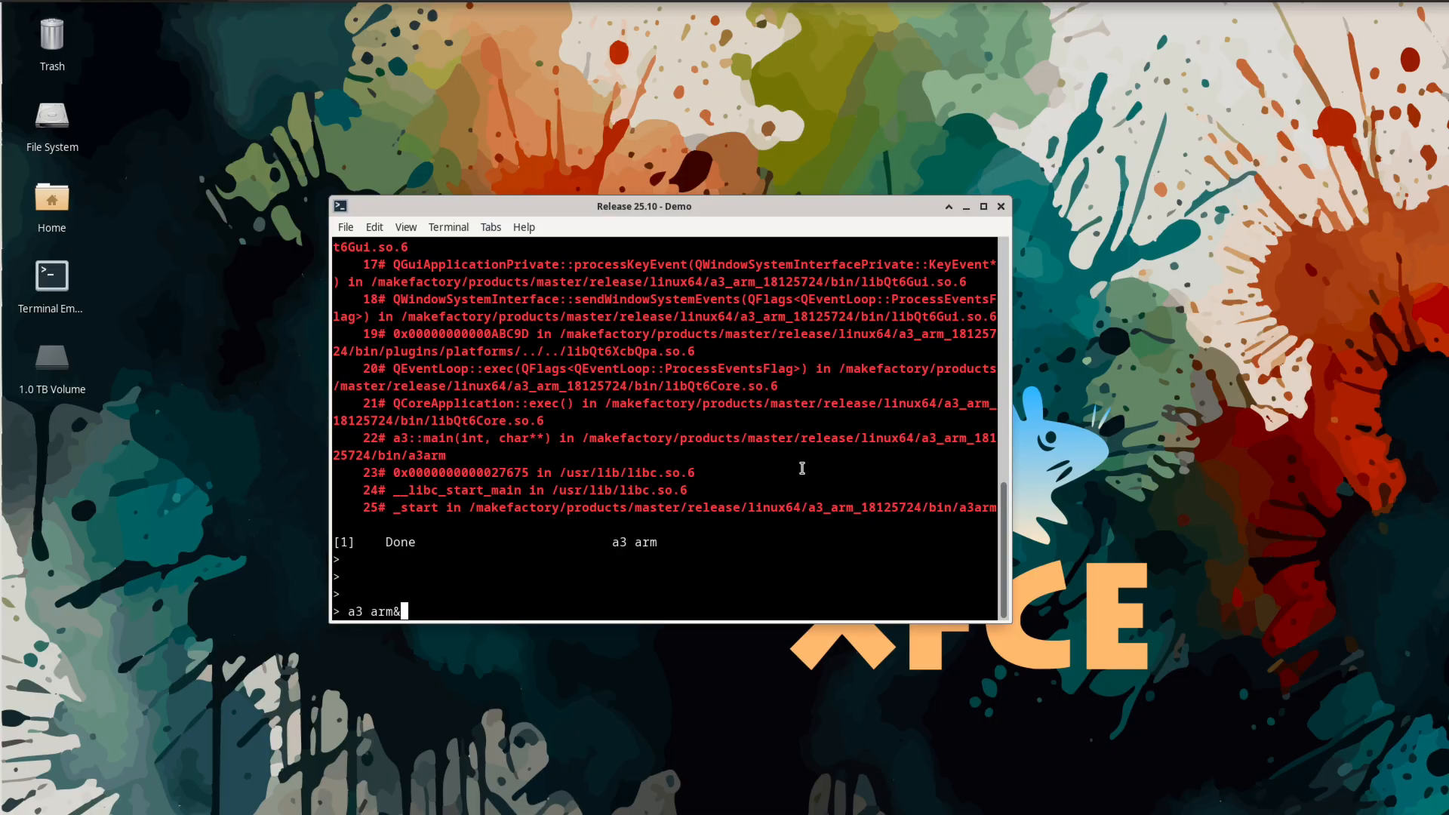
pyautogui.press('Return')
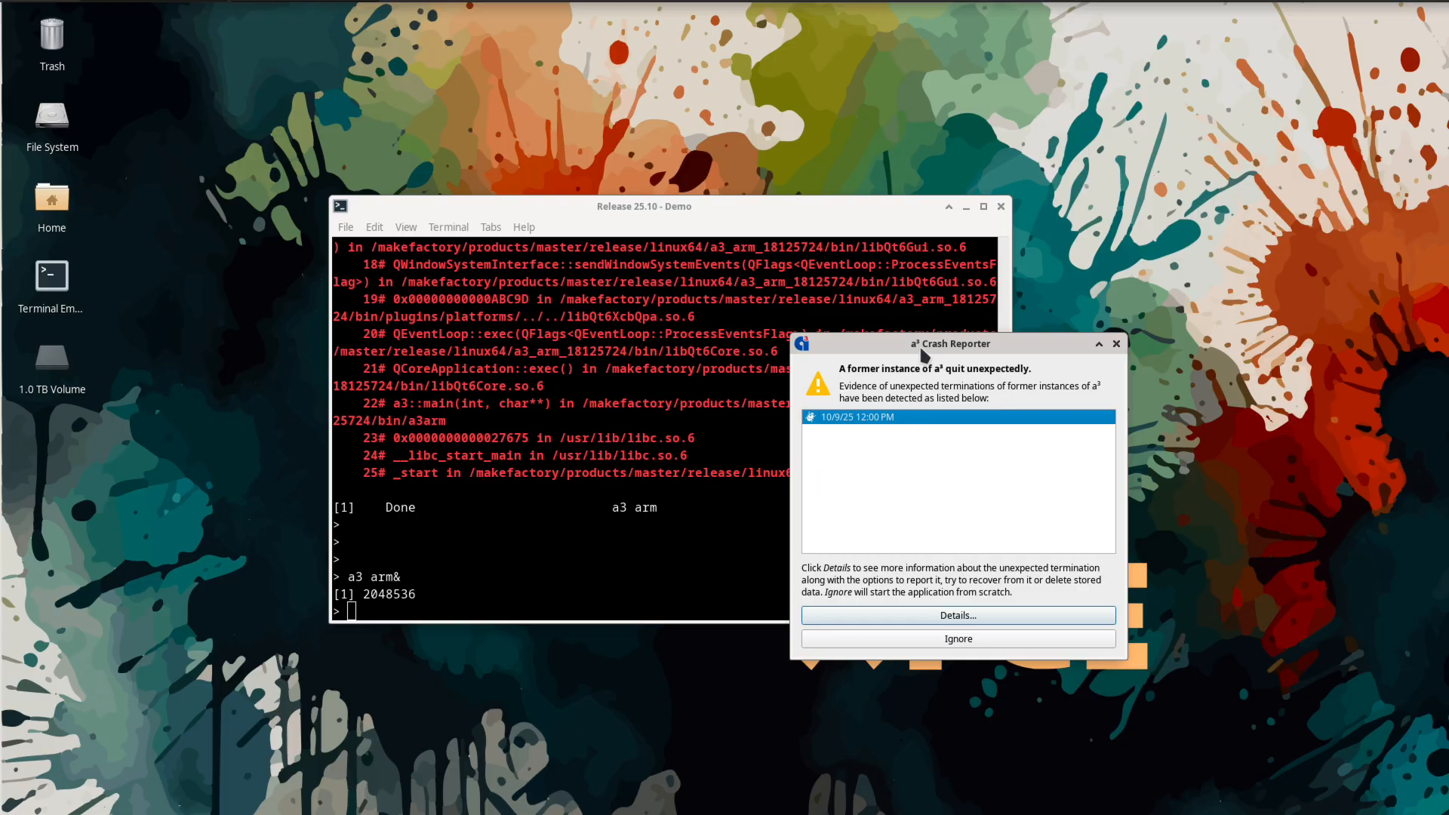
# - Open the details of the former crash in the crash reporter and scroll through the backtrace
pyautogui.moveTo(1019, 339); pyautogui.dragTo(981, 311)
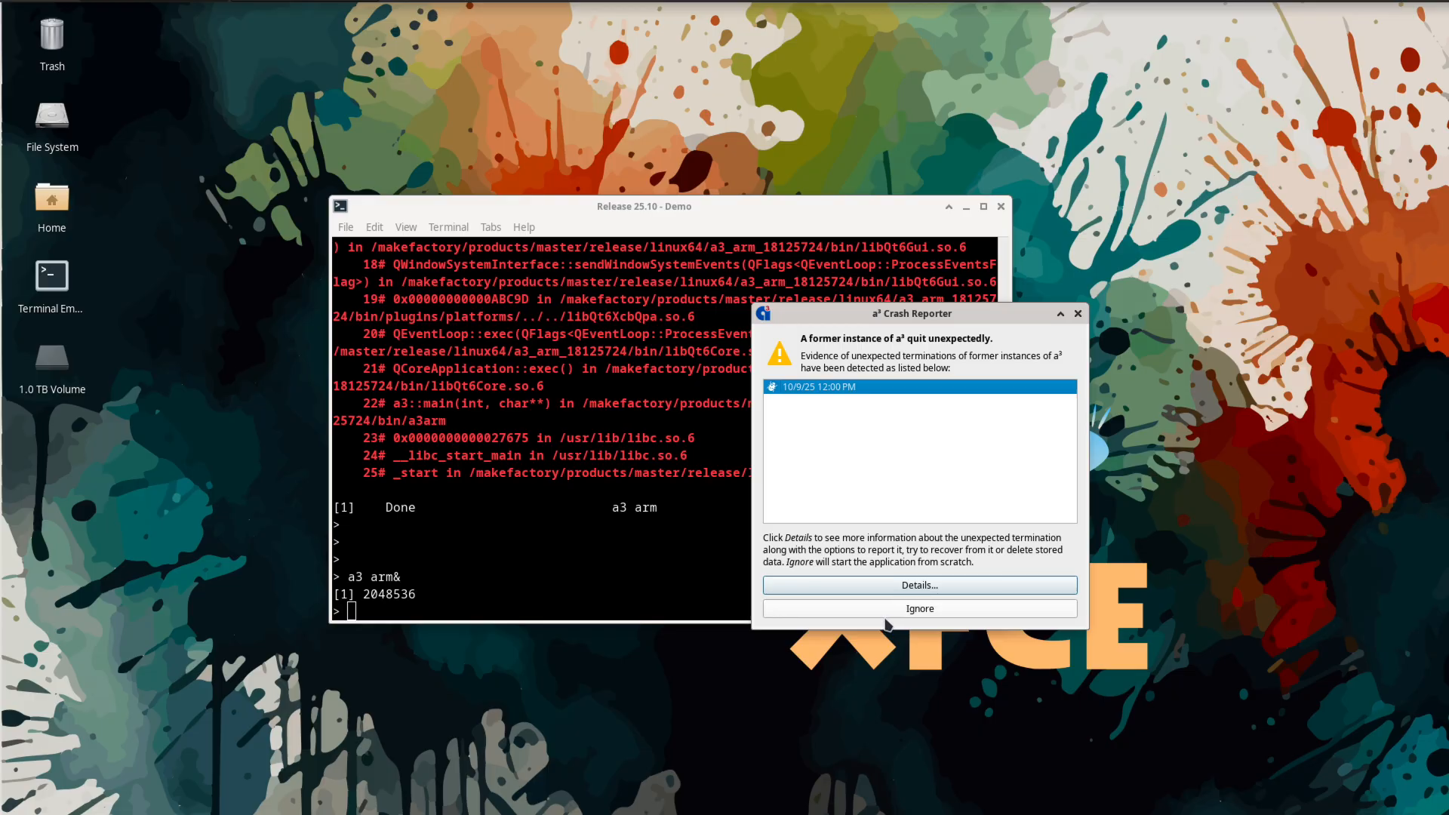
pyautogui.click(941, 590)
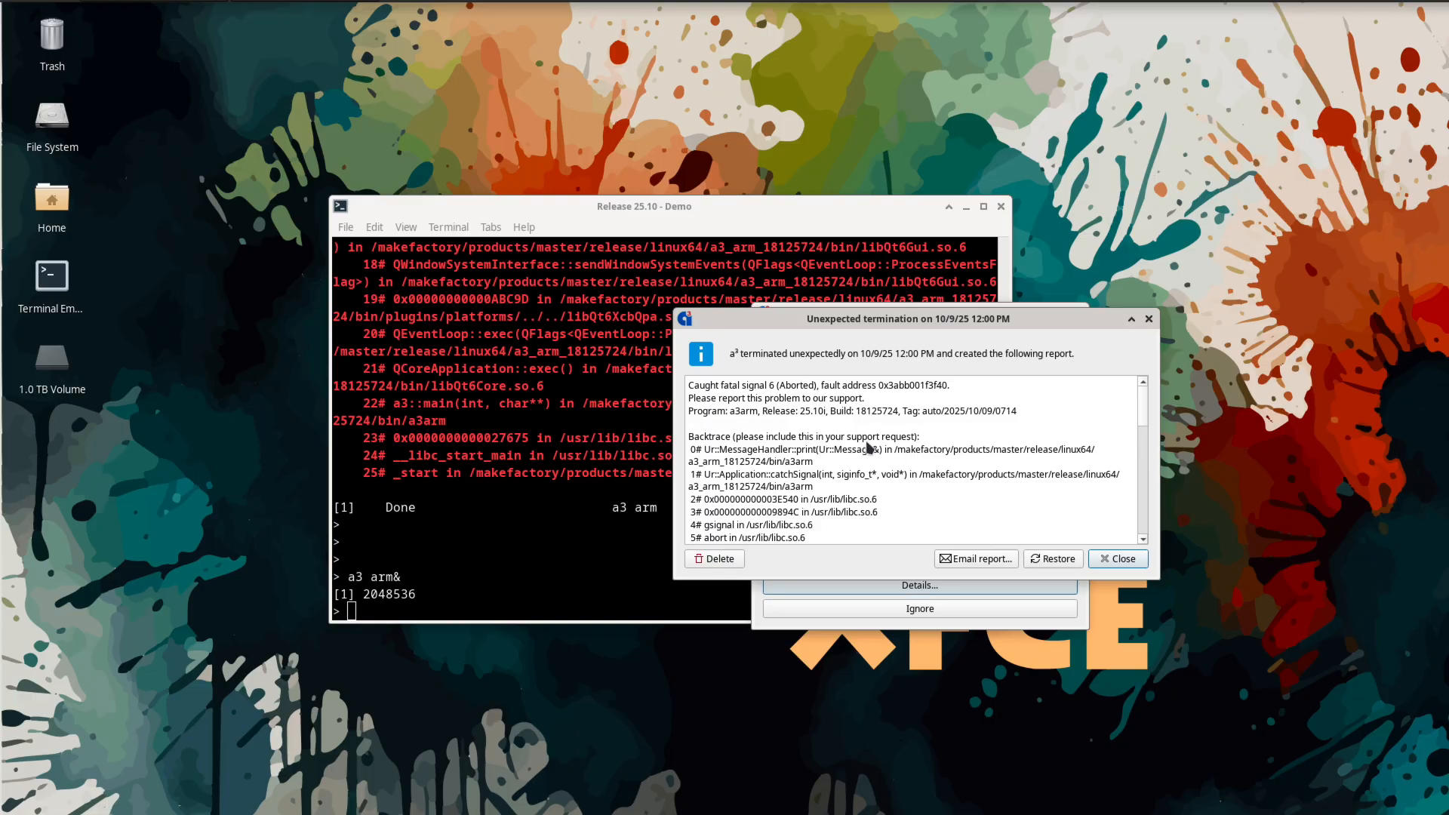
pyautogui.moveTo(1142, 400); pyautogui.dragTo(1139, 551)
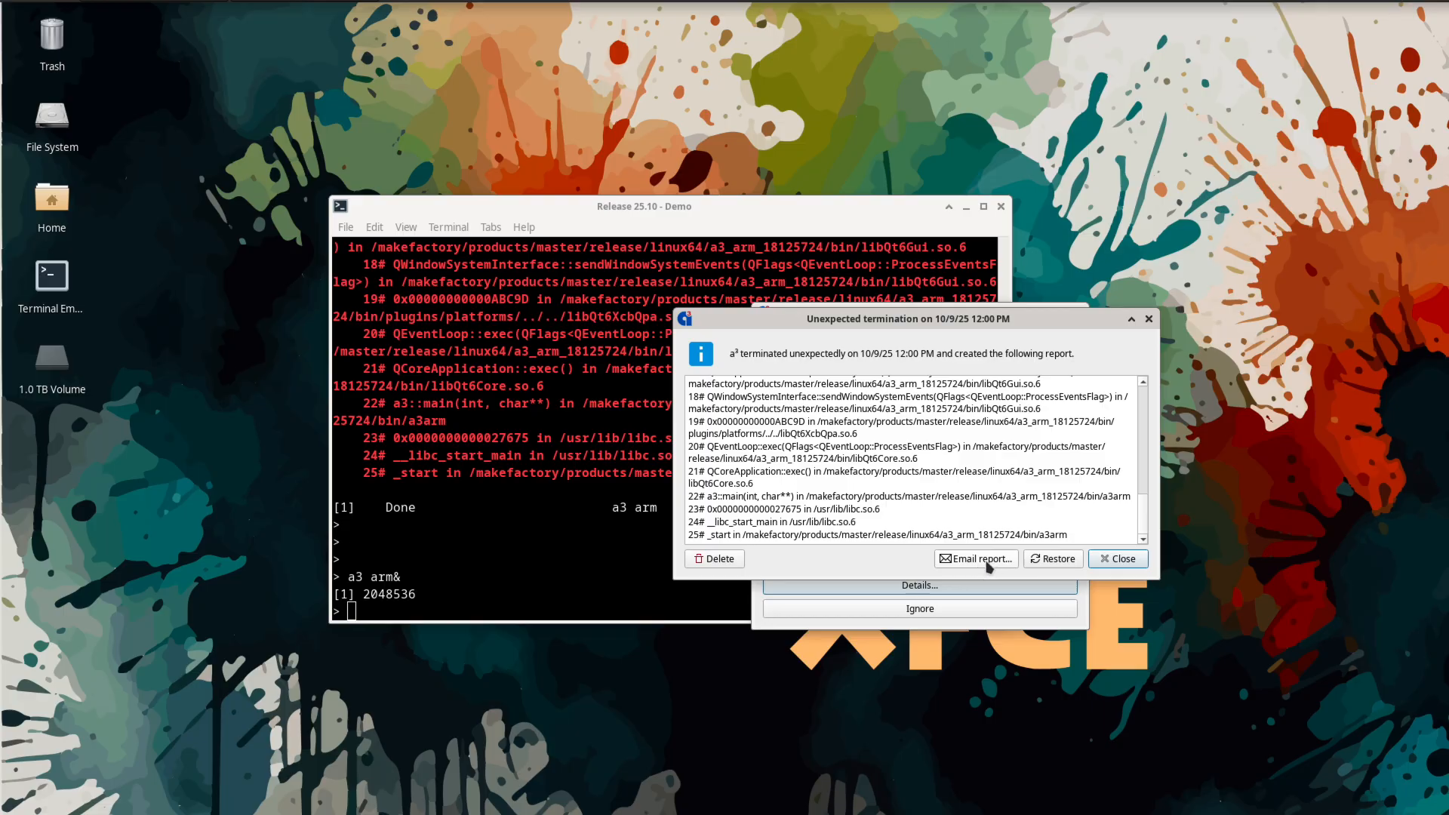
# - Restore the project from the crash recovery point and save it as scenarios_a3.apx, replacing the existing file
pyautogui.click(1060, 559)
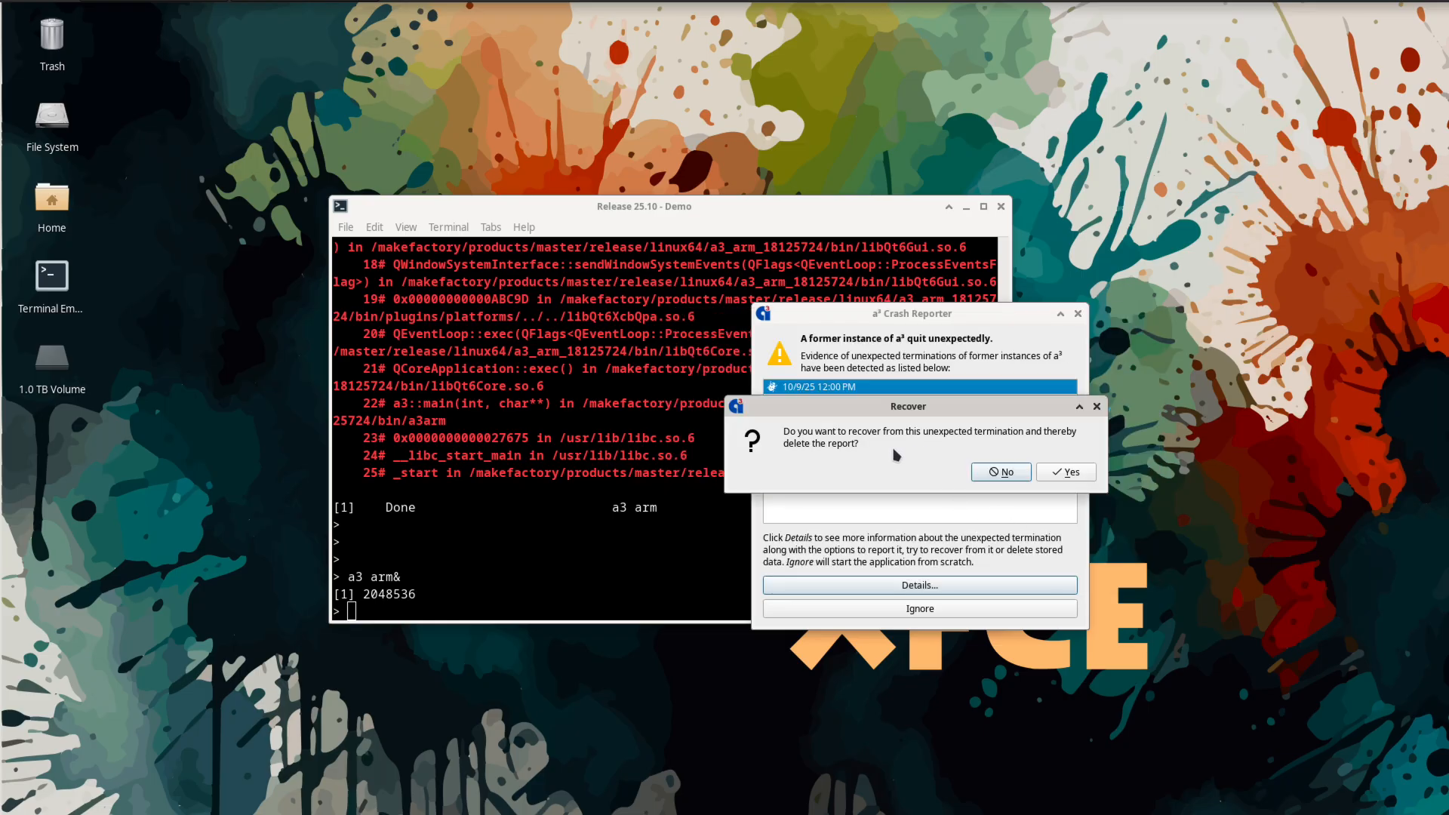
pyautogui.click(1071, 473)
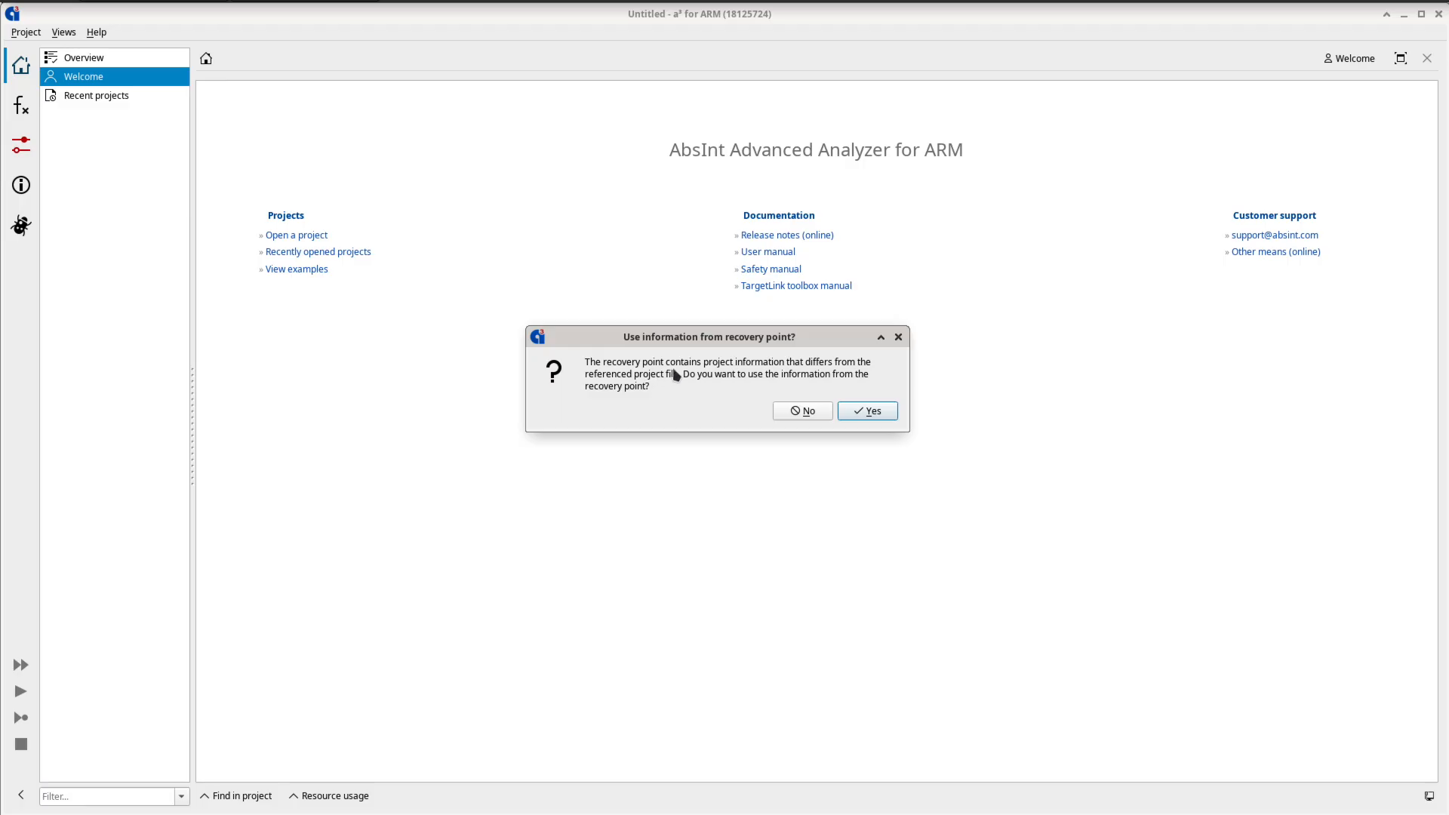
pyautogui.click(873, 416)
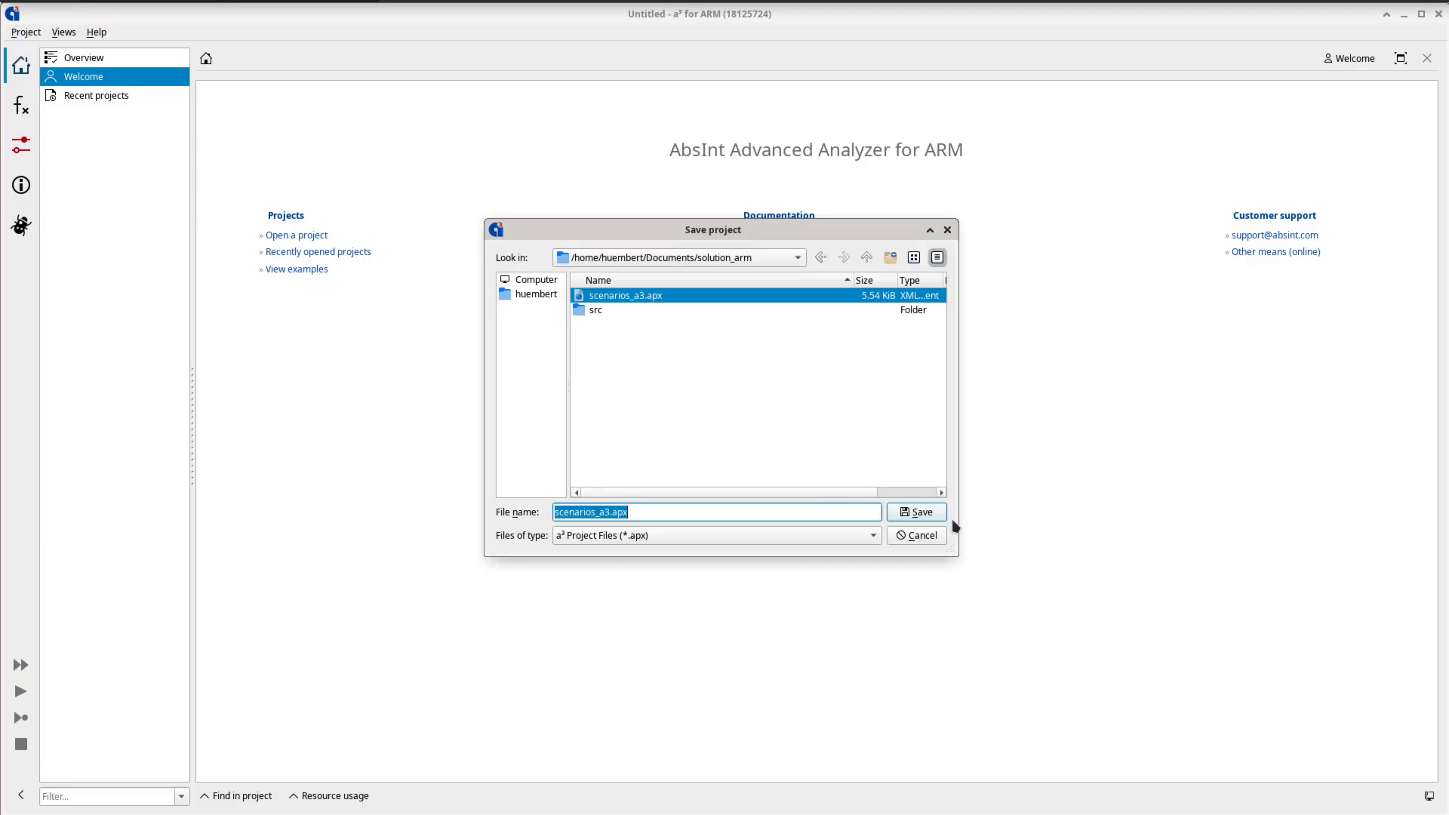
pyautogui.click(929, 519)
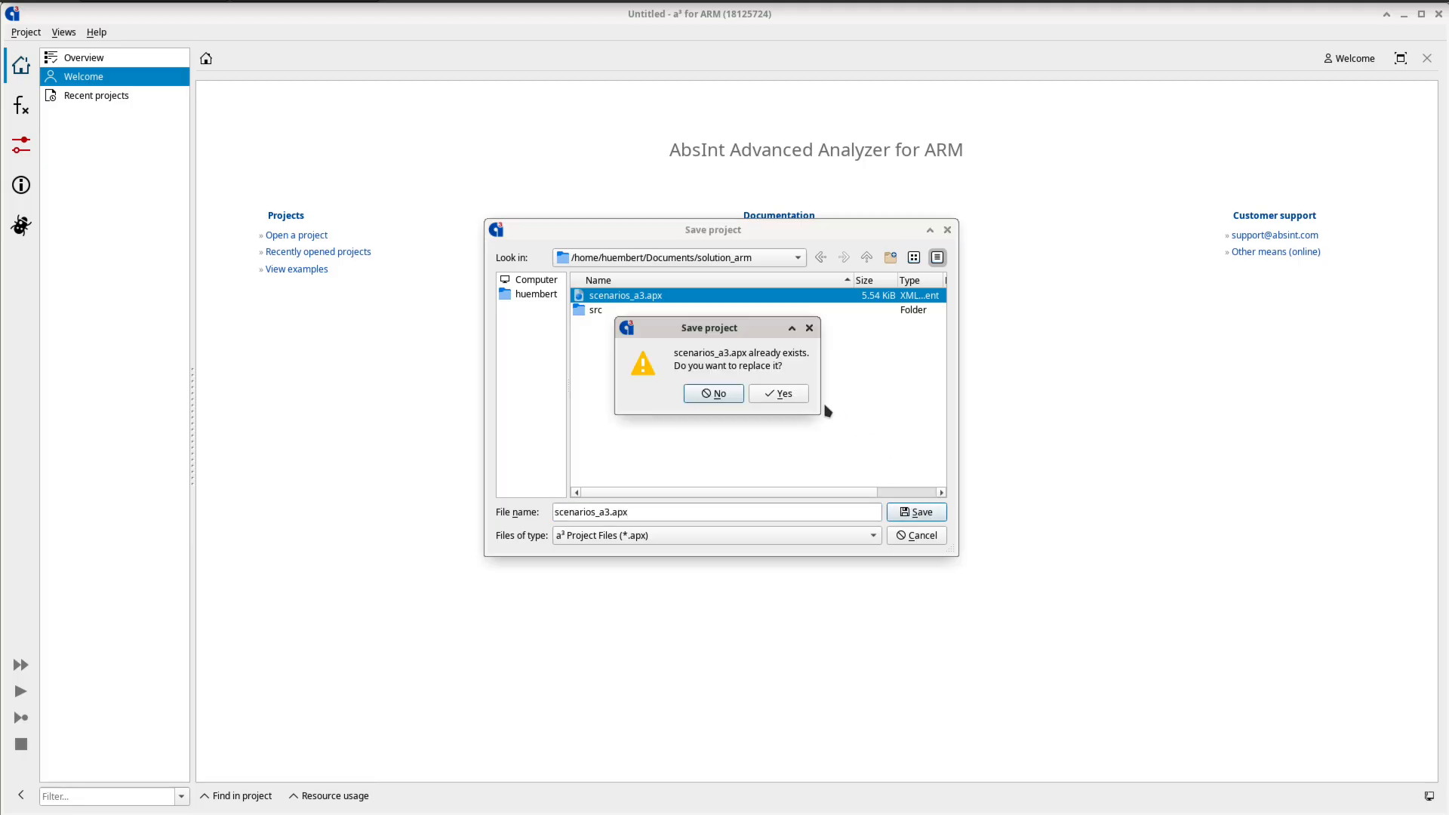
pyautogui.click(789, 395)
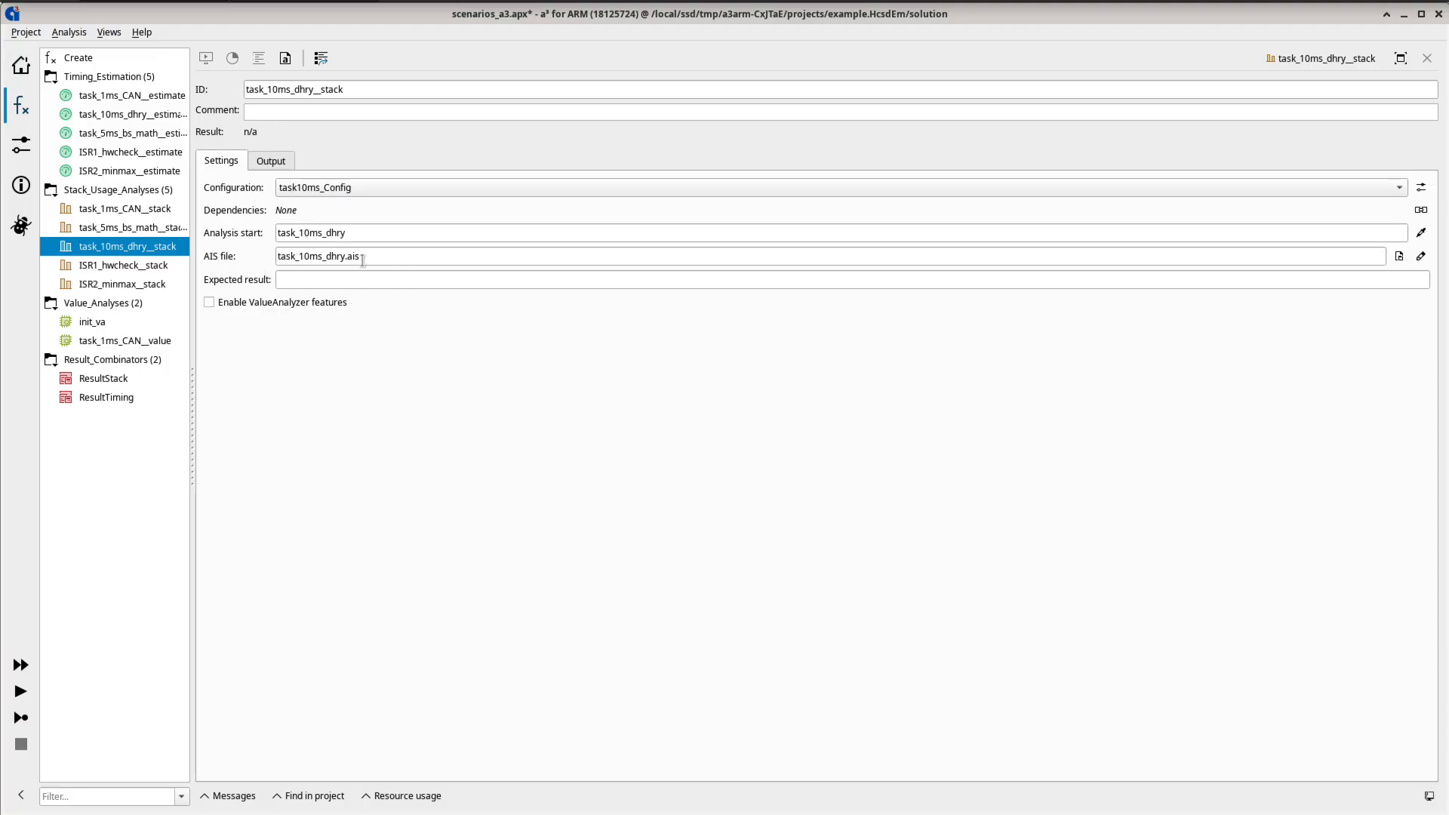
# - Run the task_10ms_dhry__stack analysis and open its analysis graph
pyautogui.click(21, 691)
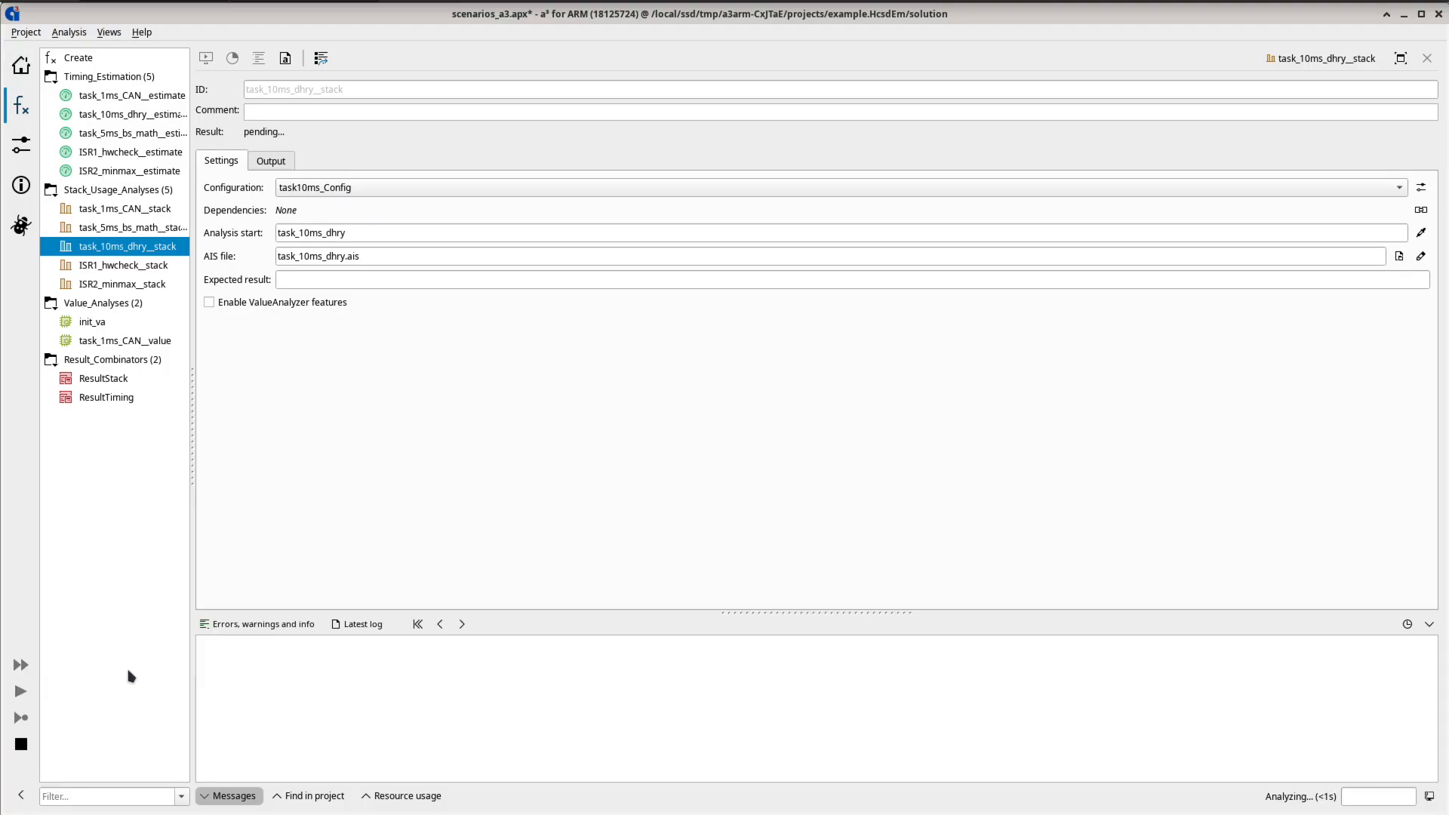
pyautogui.click(206, 58)
pyautogui.moveTo(1087, 479); pyautogui.dragTo(1244, 308)
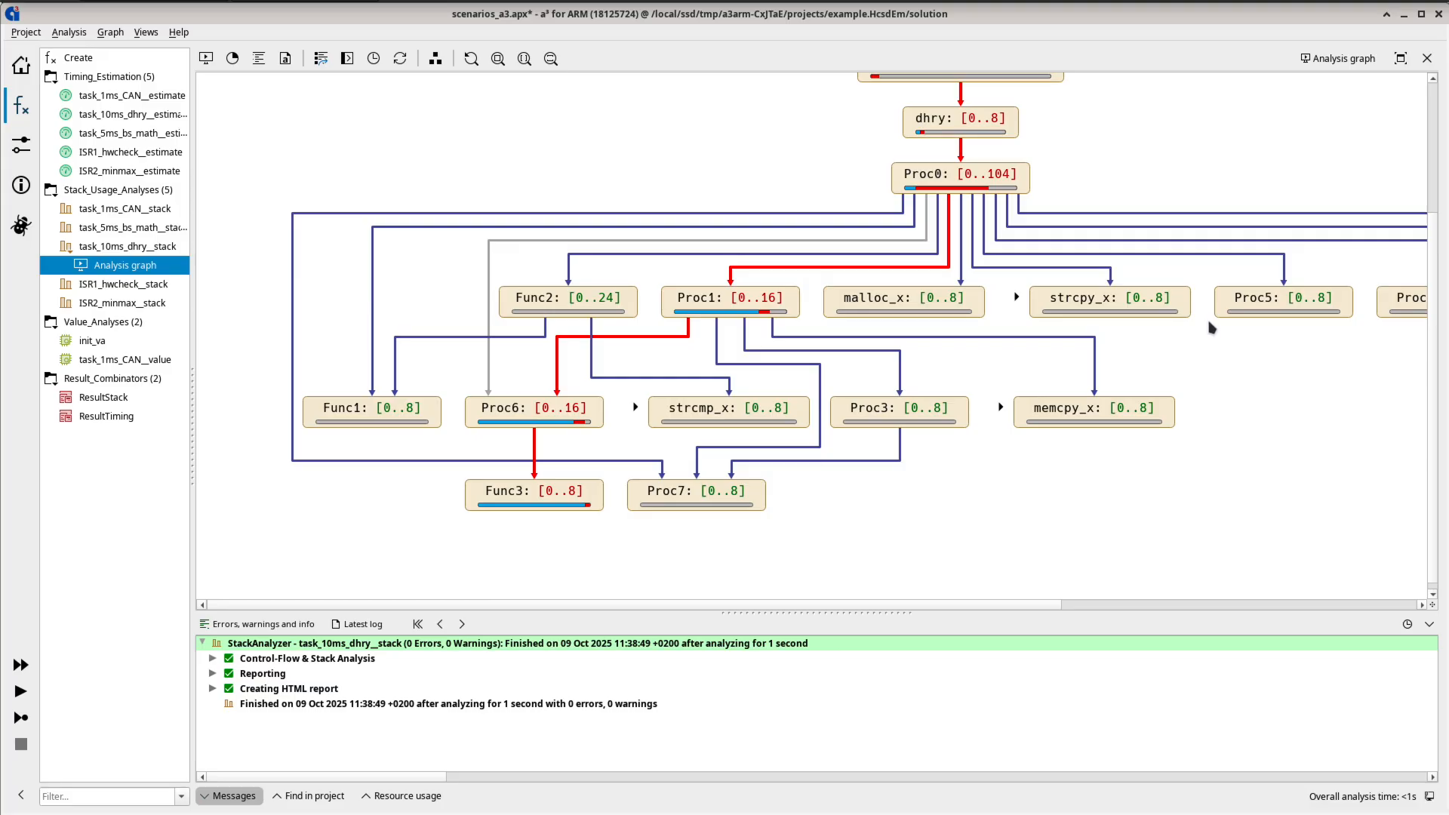
# - Create a new aiT analysis starting at the Proc1 routine from the analysis graph
pyautogui.rightClick(713, 303)
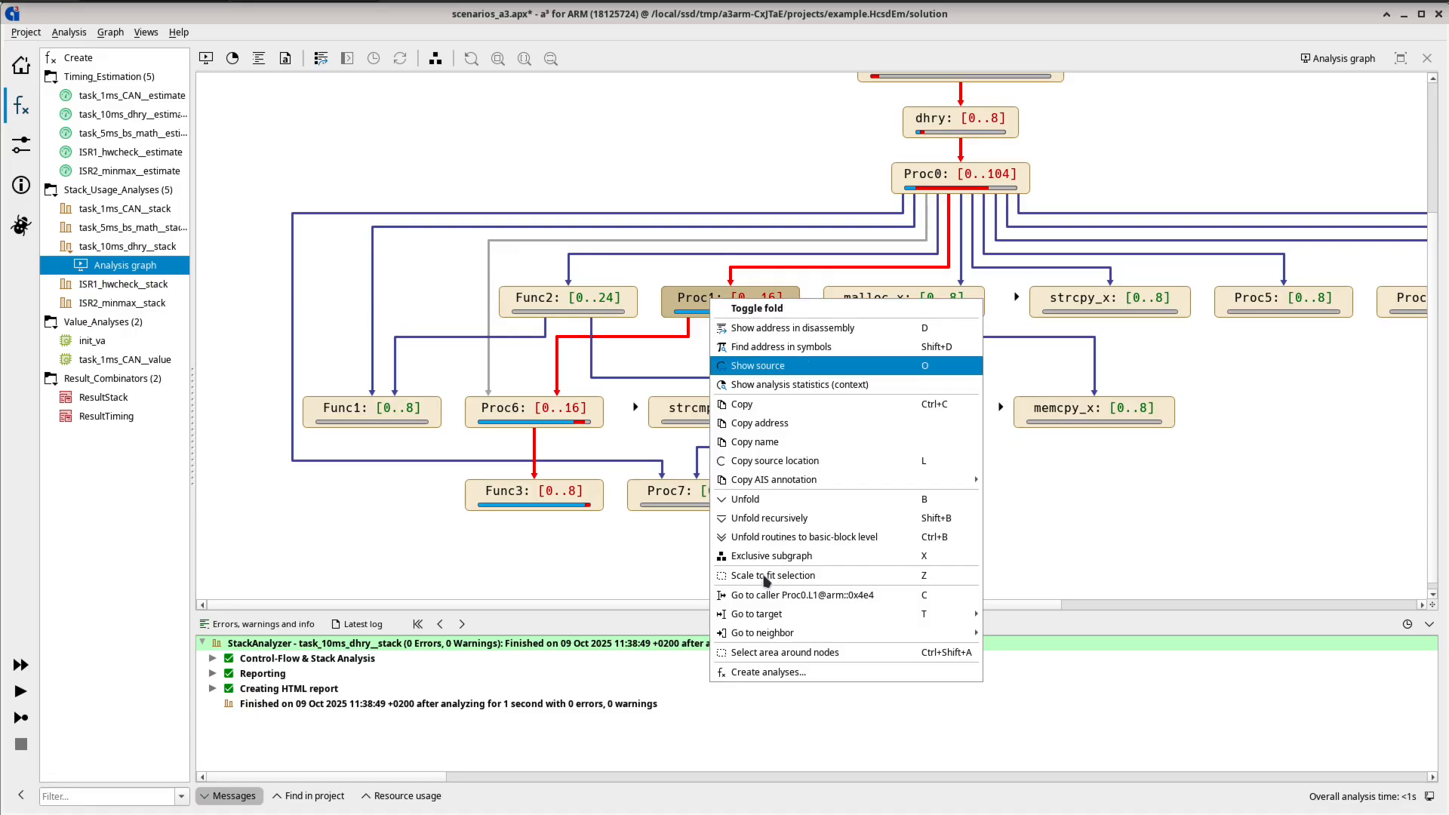
pyautogui.click(819, 679)
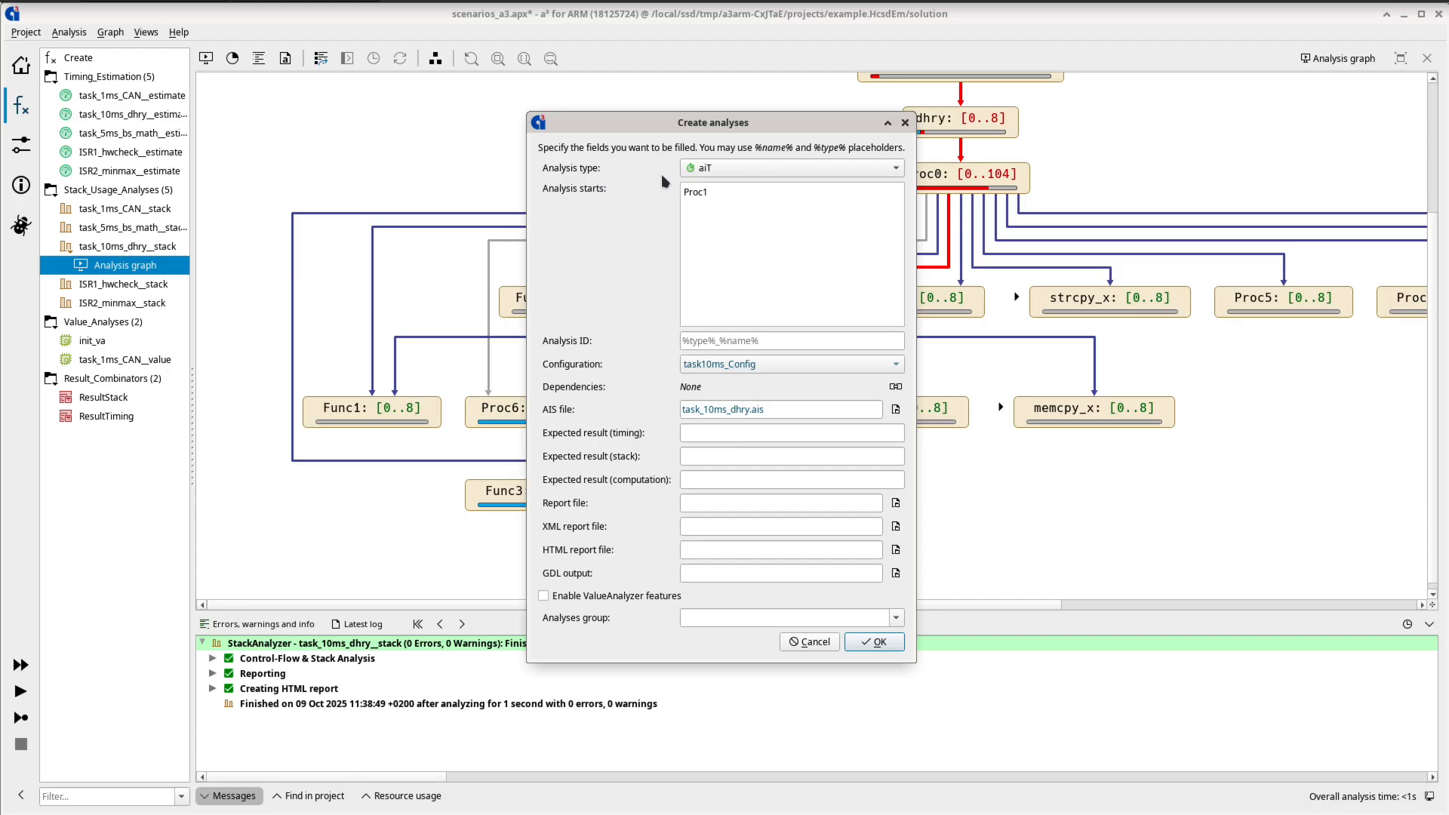
pyautogui.click(744, 170)
pyautogui.click(757, 185)
pyautogui.click(880, 642)
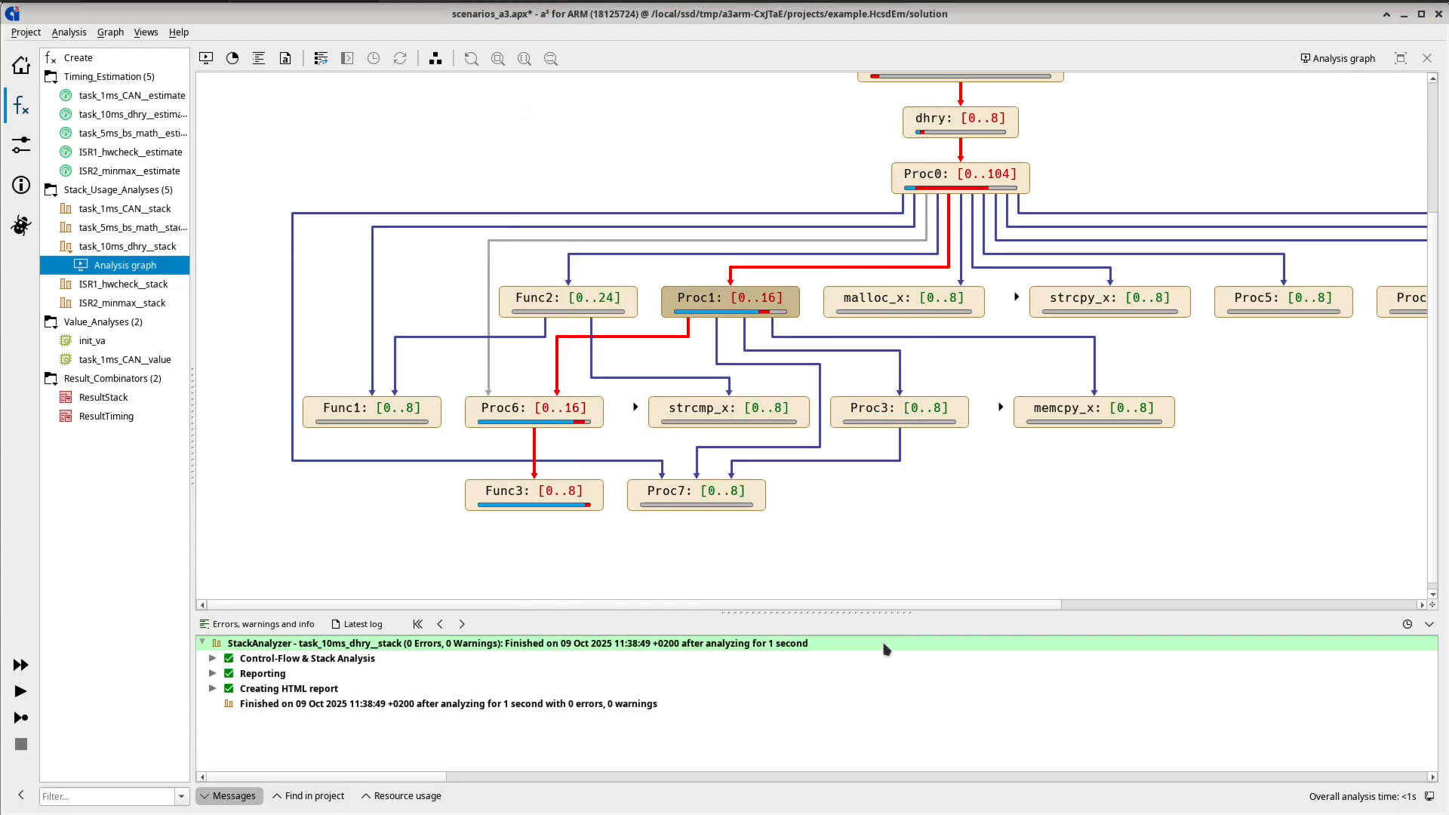
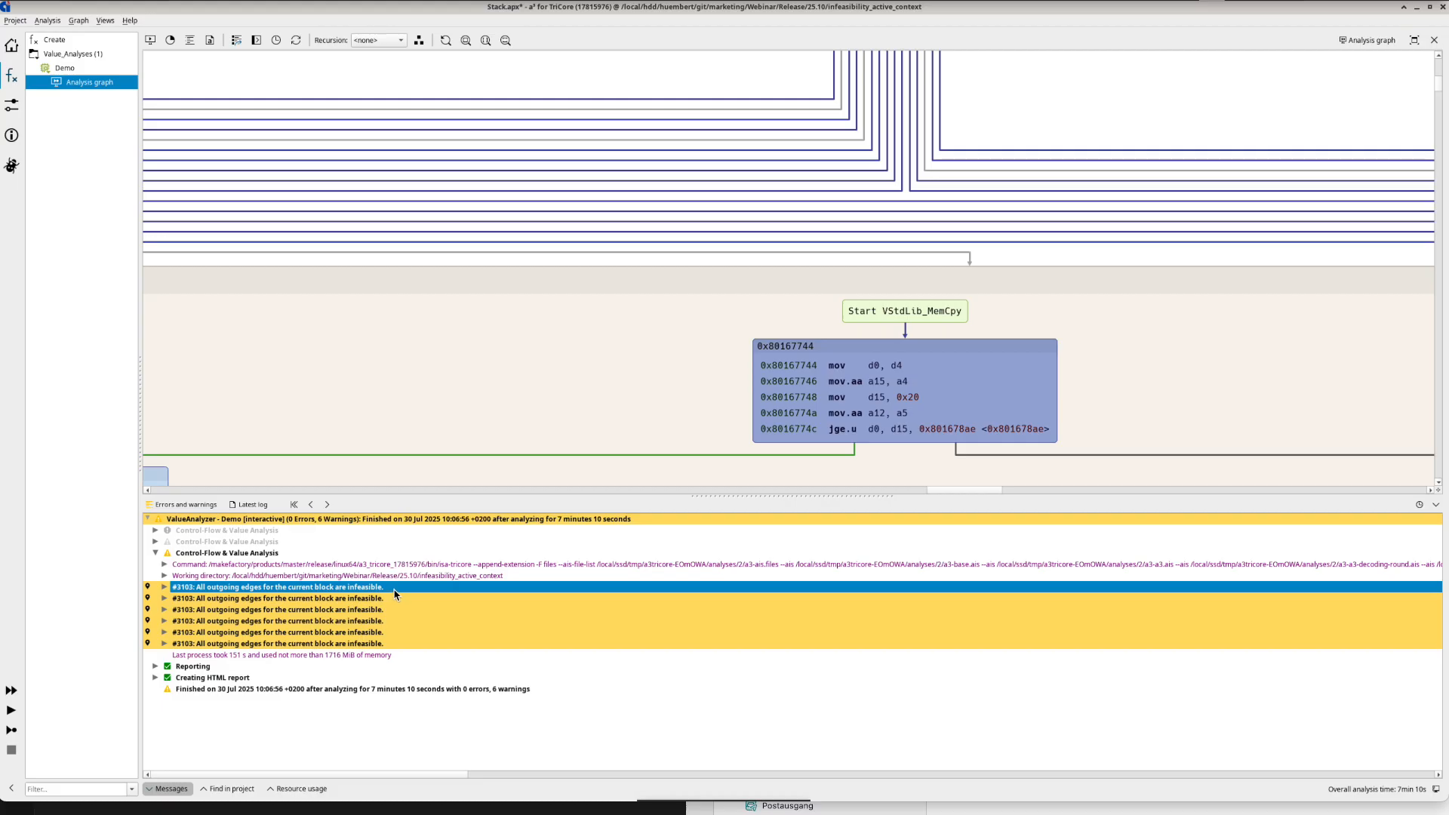
# - Show the first infeasible-edges message in the call graph with its active context, and show feasibility for that context at the flagged jeq instruction
pyautogui.rightClick(398, 593)
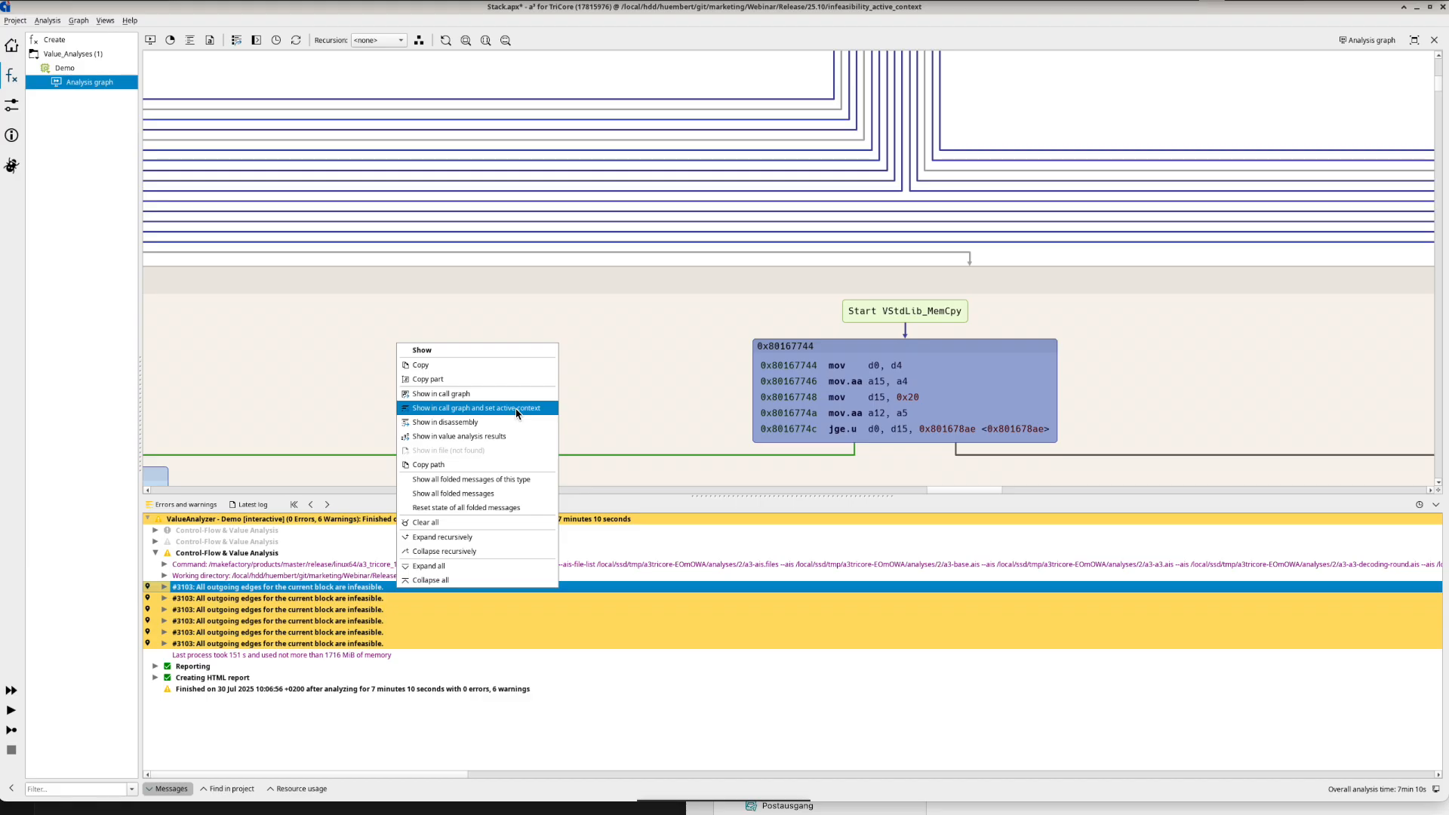
pyautogui.click(480, 409)
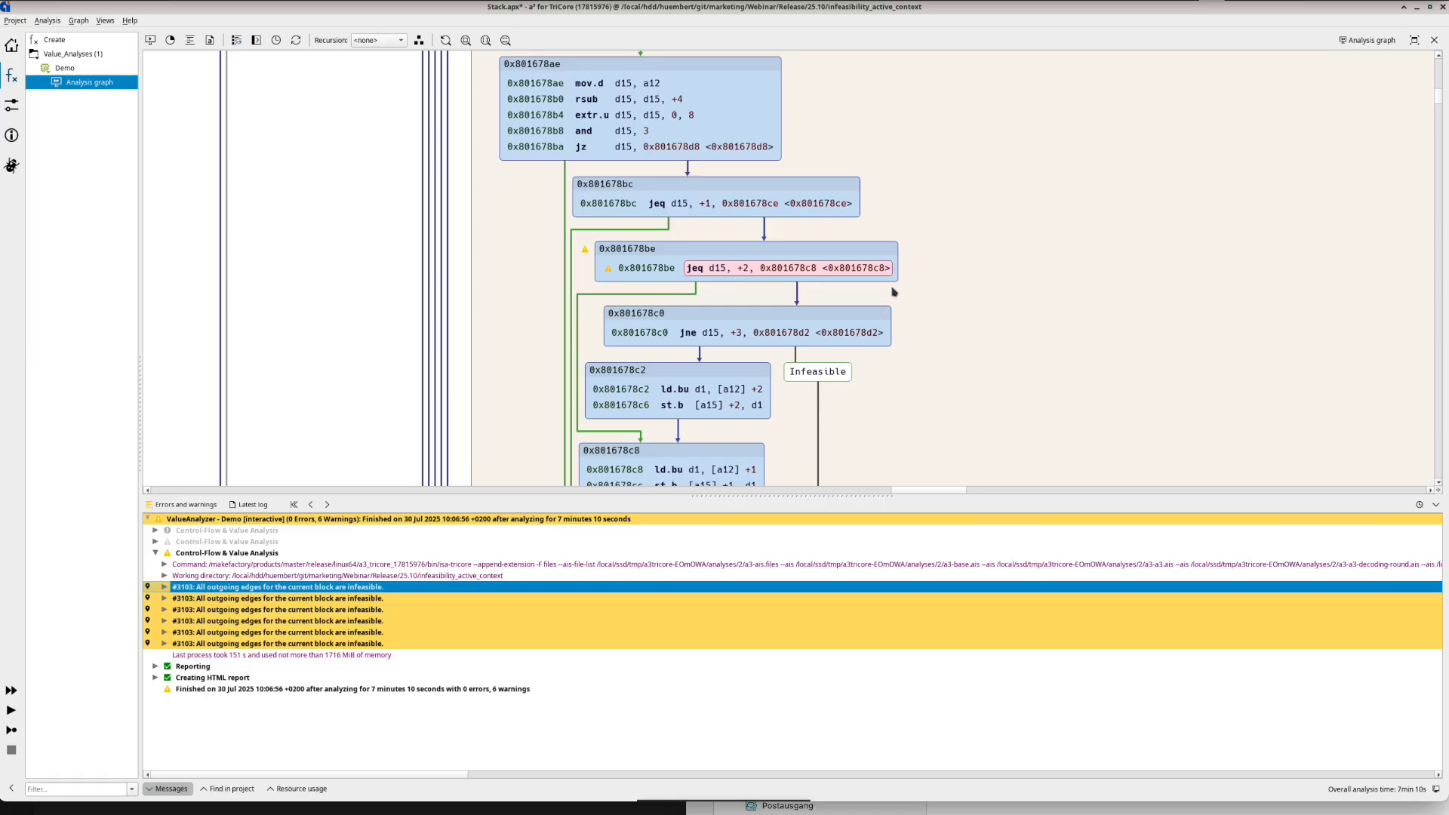
pyautogui.moveTo(893, 292)
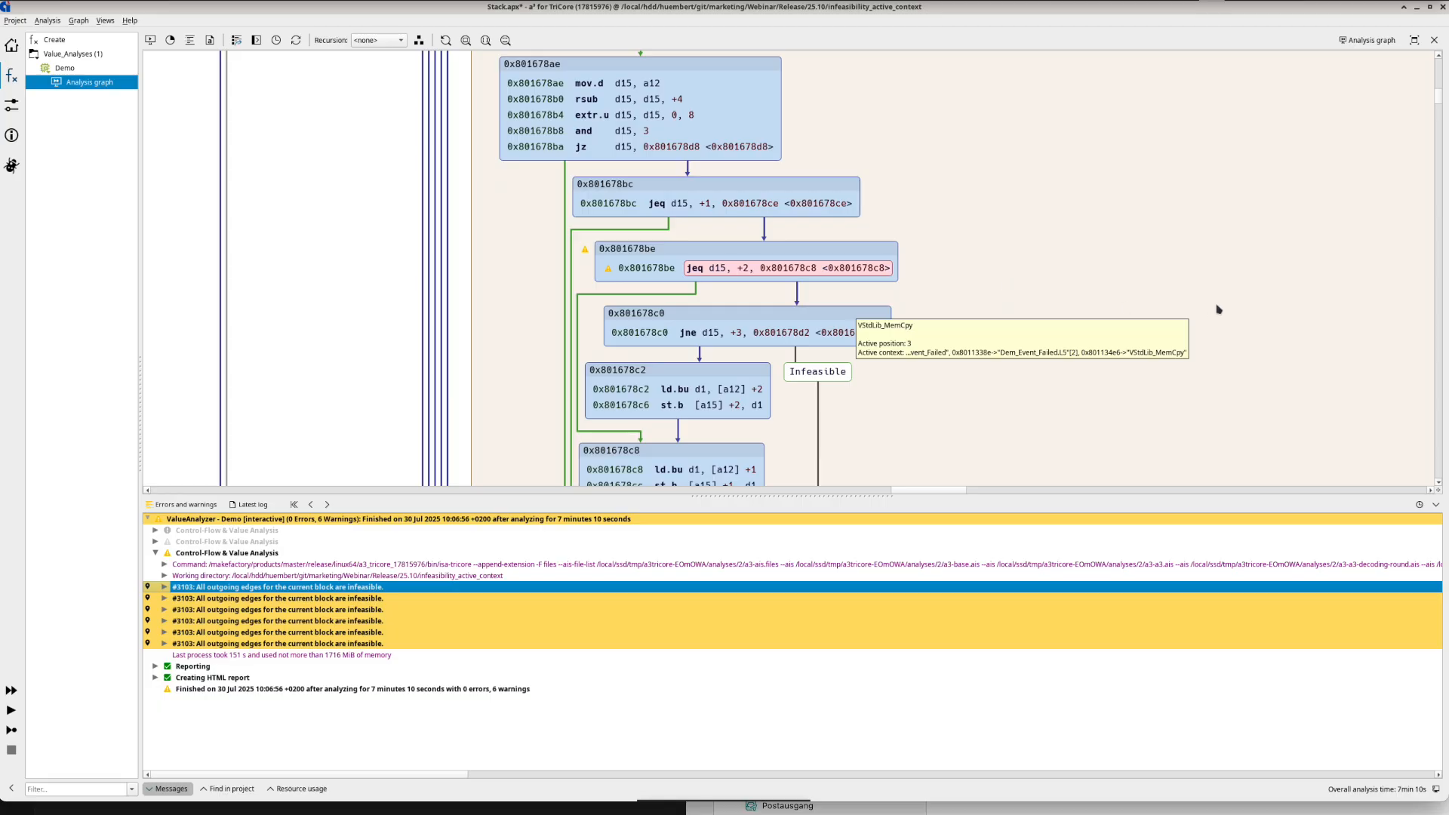
pyautogui.rightClick(883, 277)
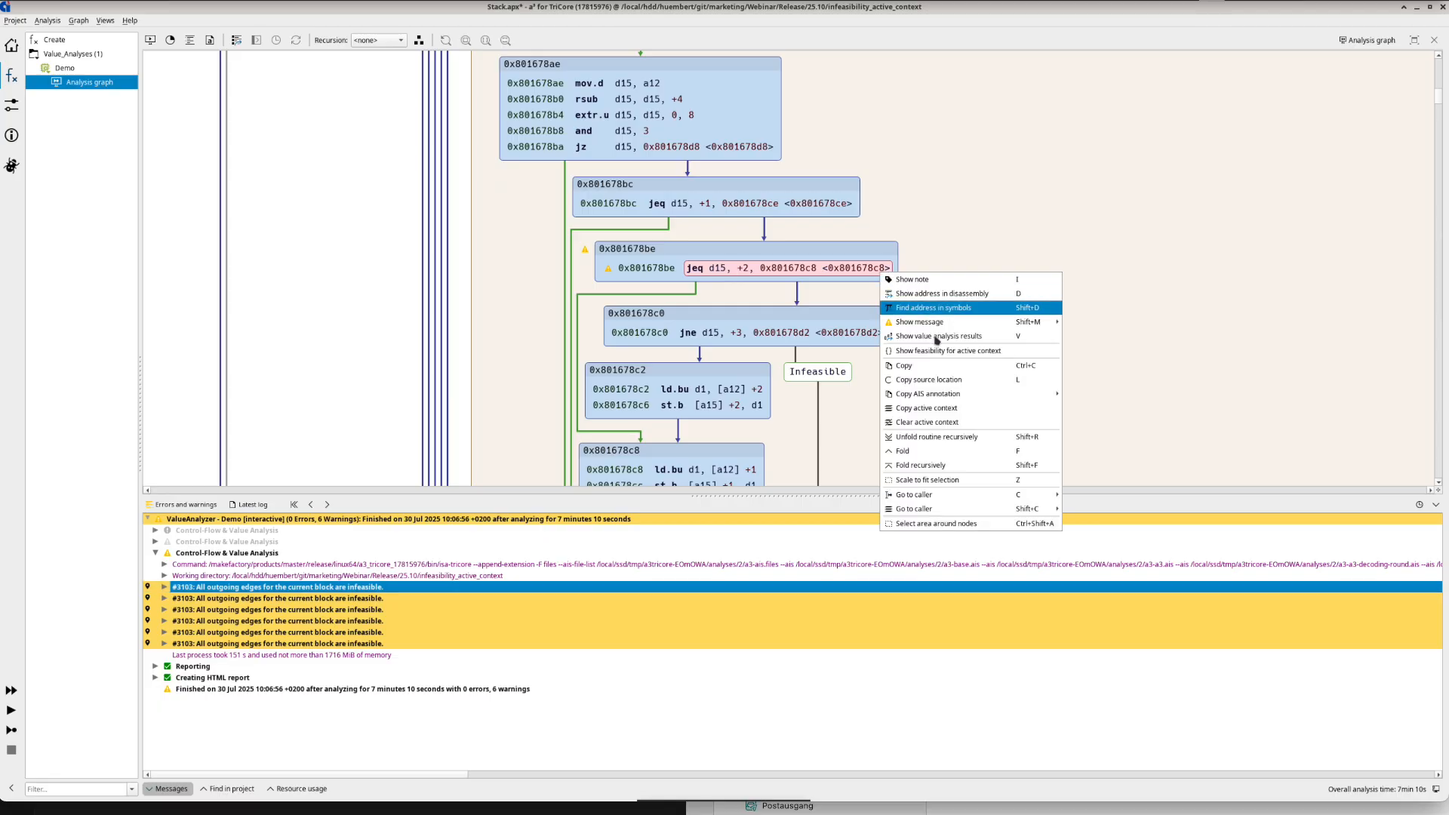
pyautogui.click(1033, 352)
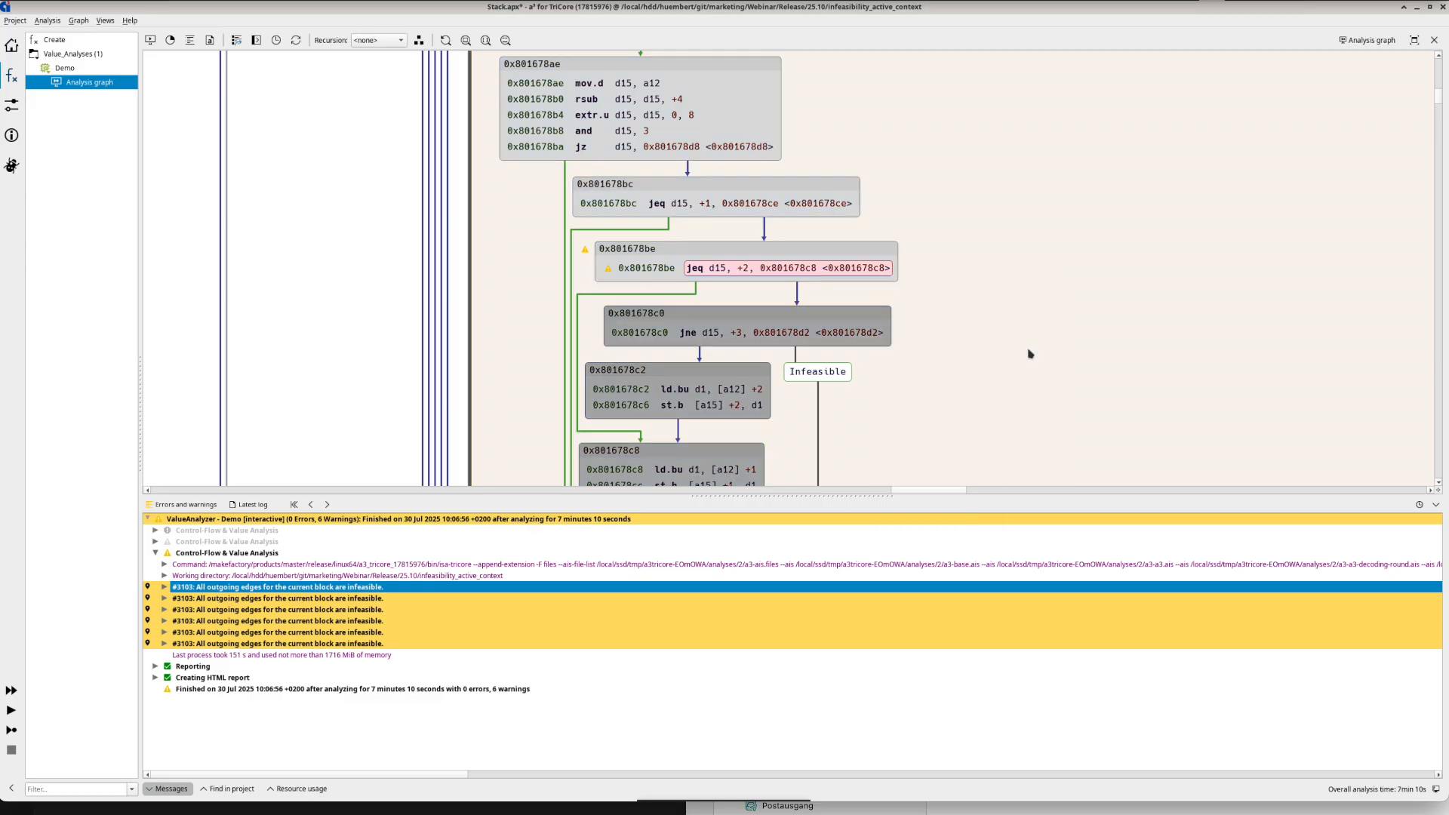
pyautogui.moveTo(1023, 323)
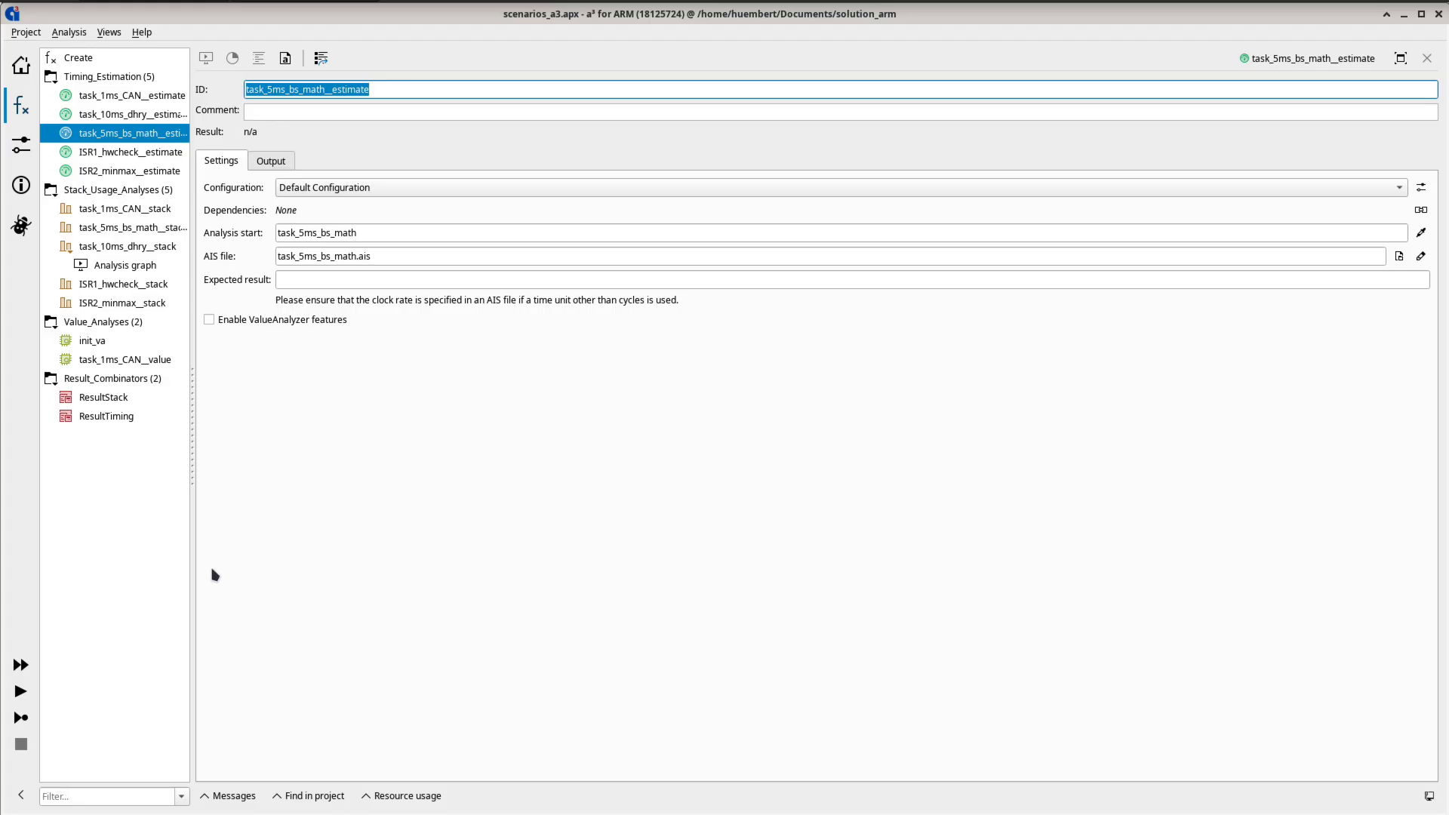
# - Run the task_5ms_bs_math__estimate analysis, open its analysis graph and expand the entry block to show its instructions
pyautogui.click(21, 691)
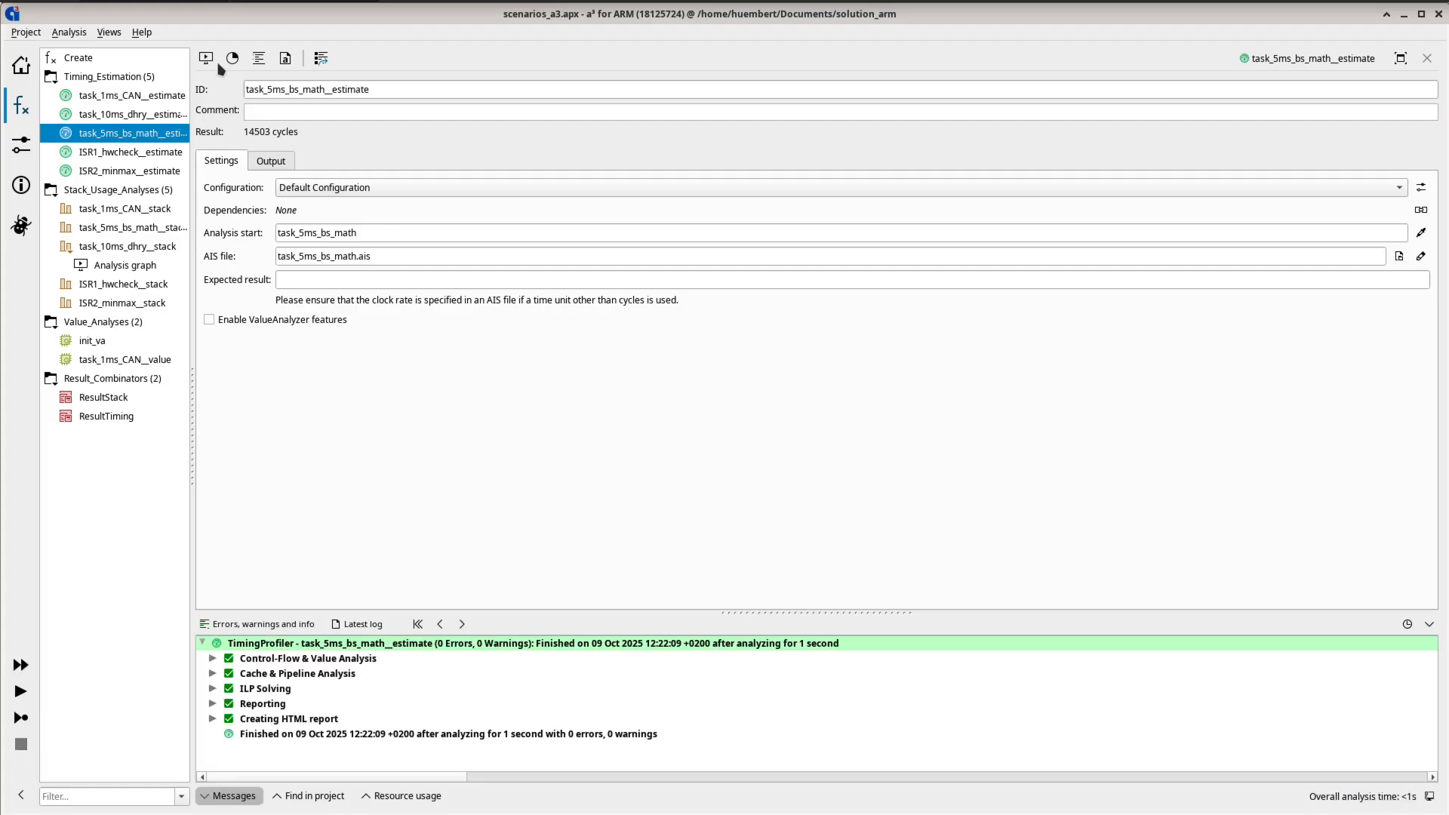
pyautogui.click(206, 58)
pyautogui.doubleClick(870, 348)
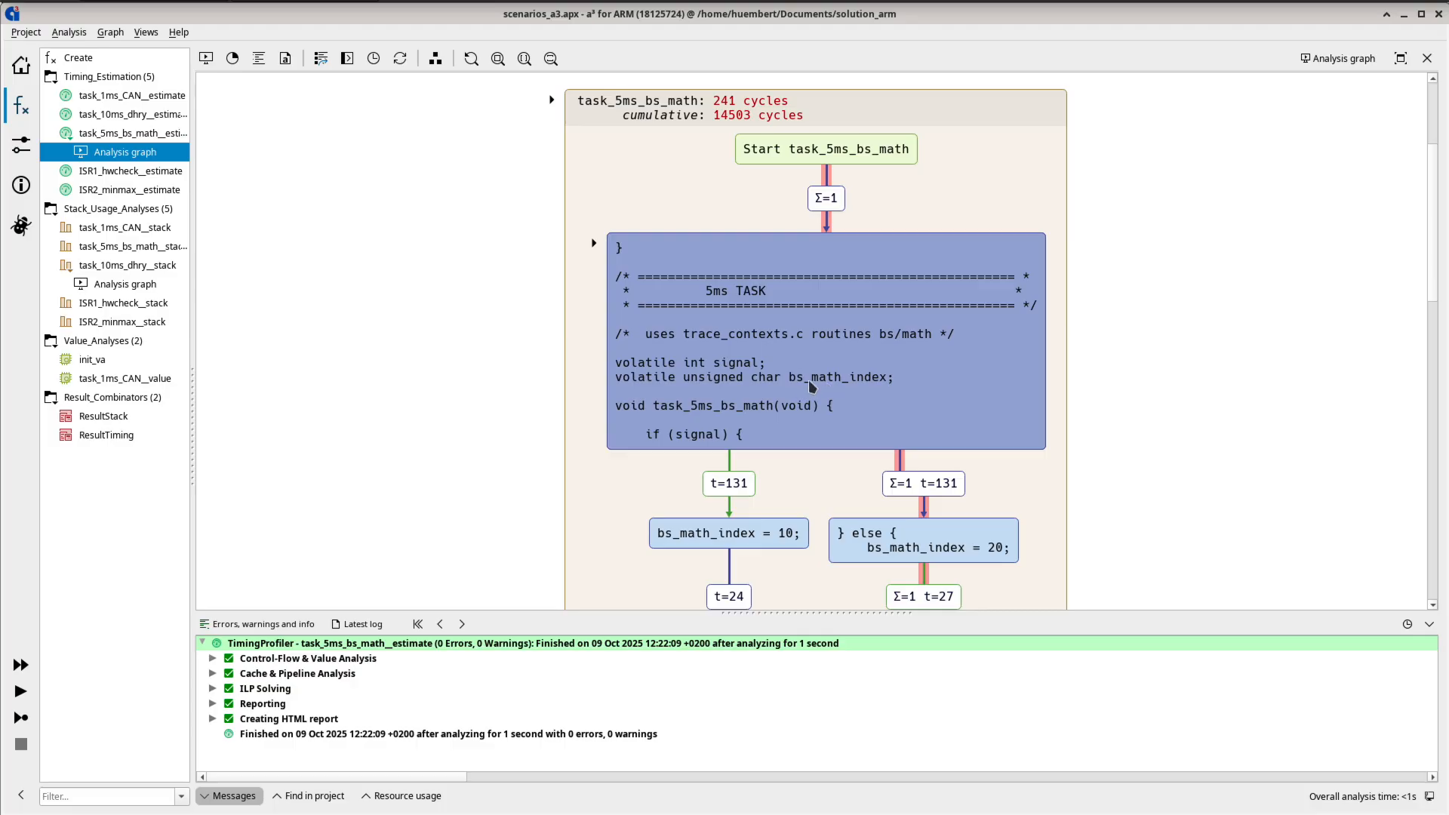
pyautogui.doubleClick(853, 385)
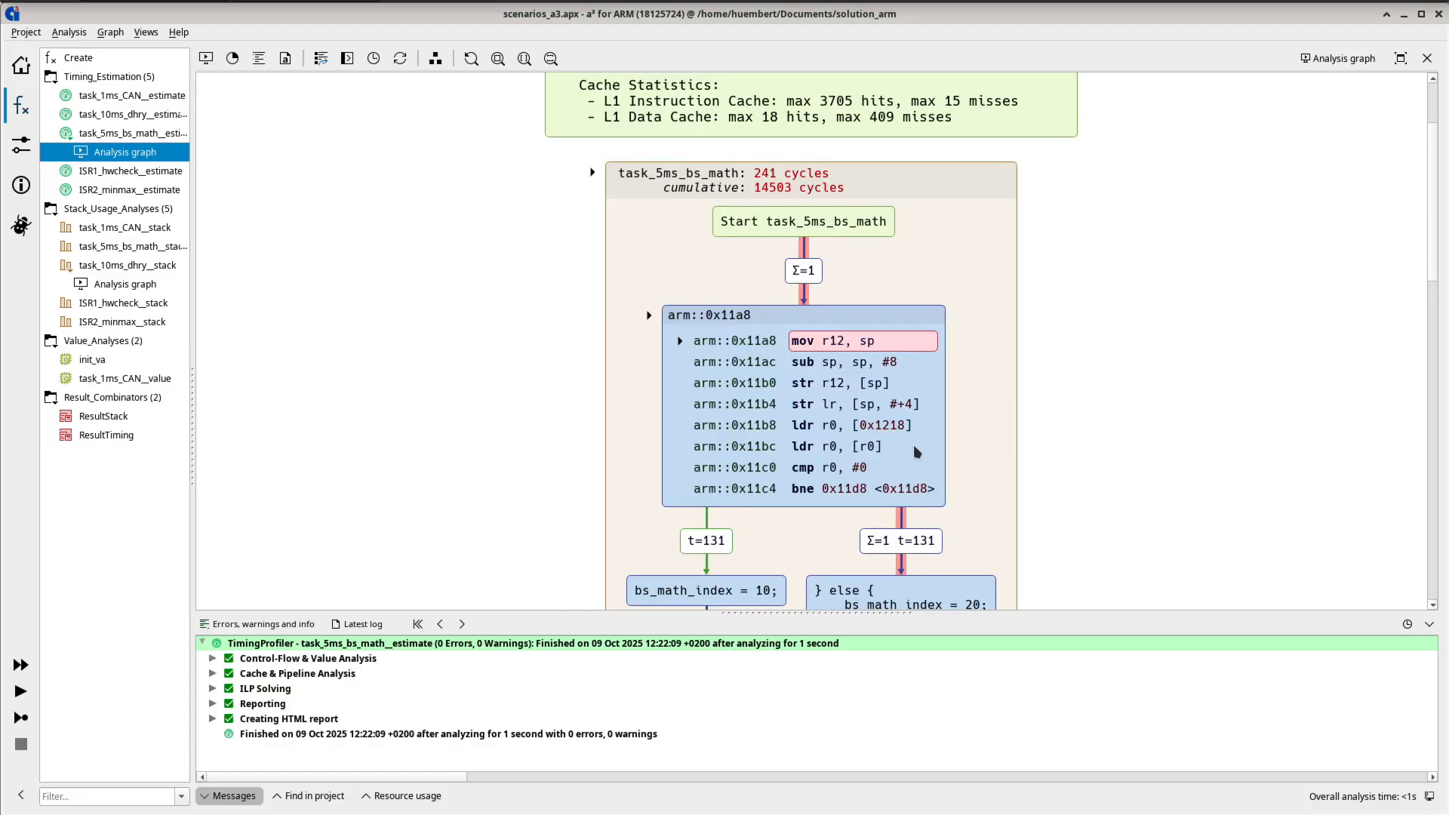
pyautogui.scroll(-3, 909, 447)
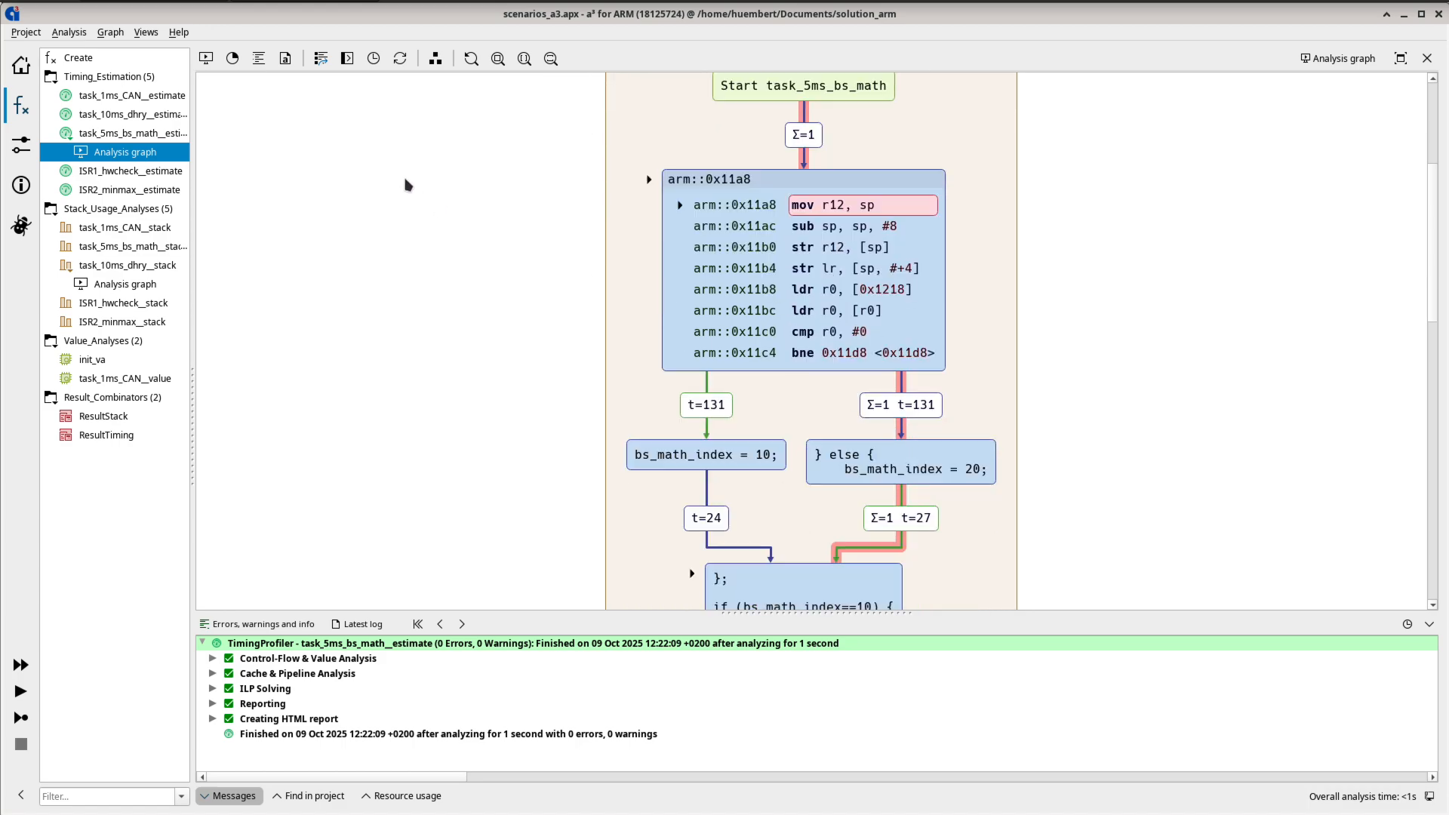
# - Show the first instruction of task_5ms_bs_math in the disassembly and turn on relative addresses
pyautogui.rightClick(836, 213)
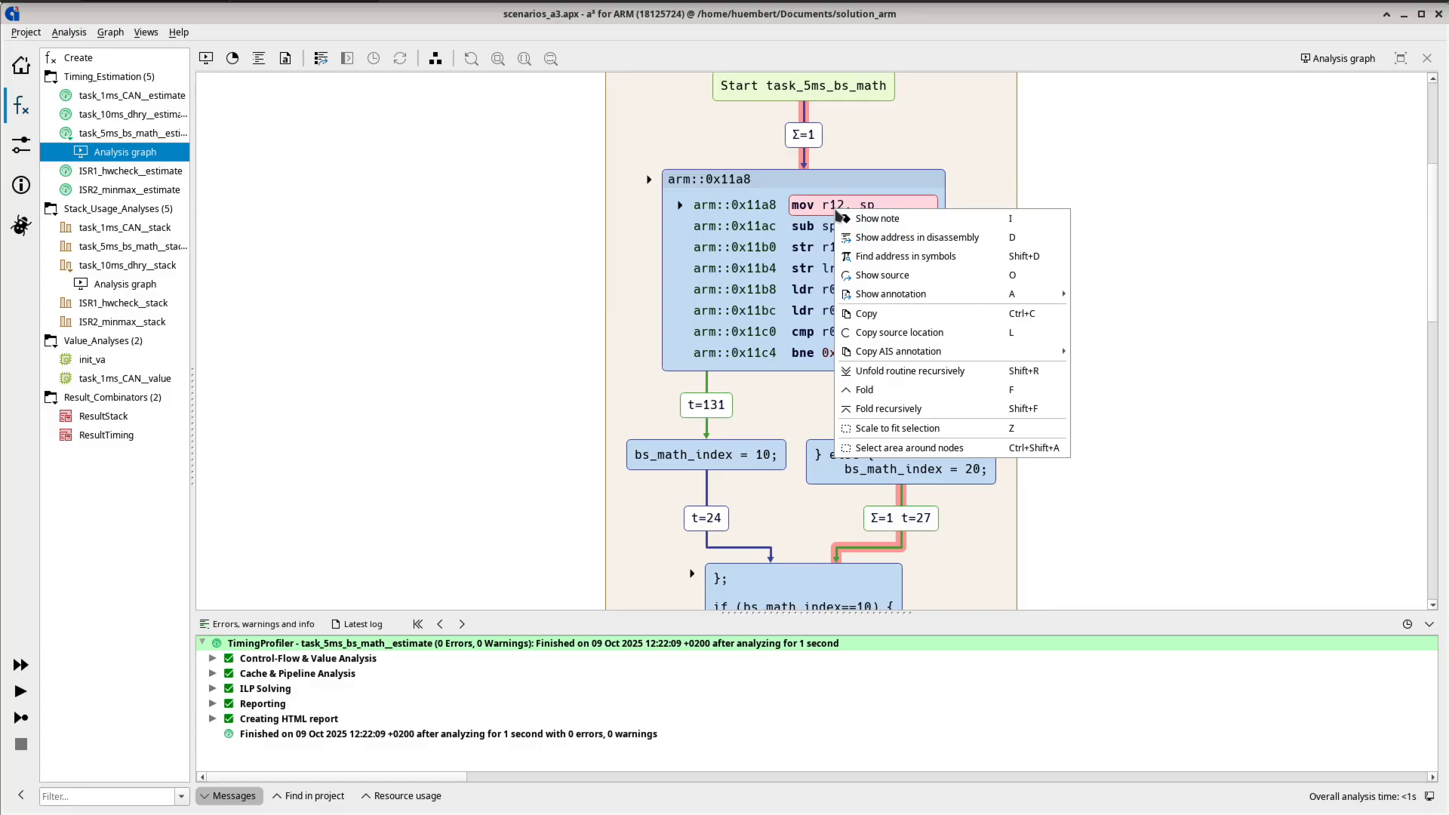
pyautogui.click(876, 238)
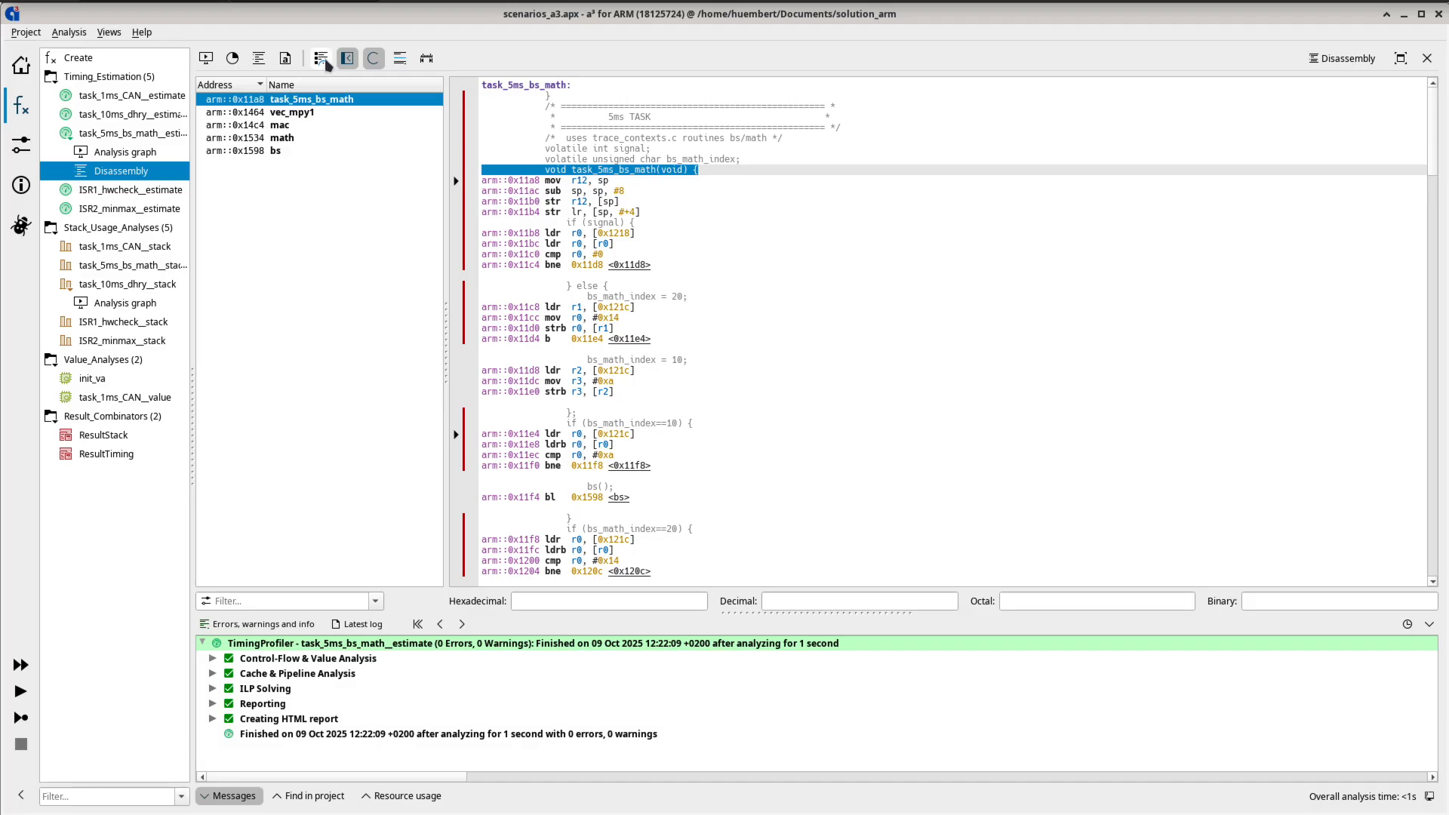
pyautogui.click(427, 59)
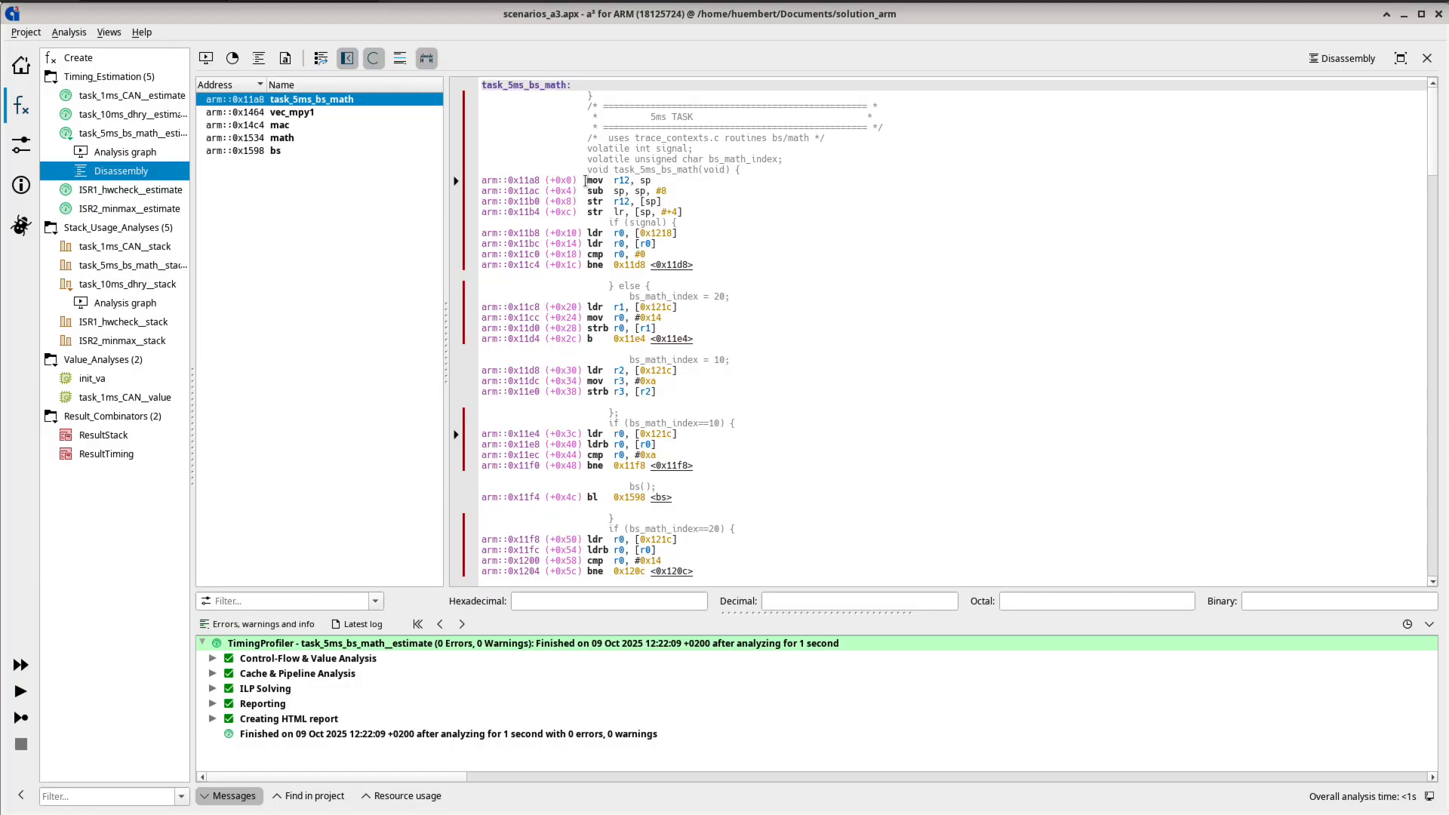
# - Enable Display offsets in the visualization preferences and open the task_5ms_bs_math routine in the analysis graph
pyautogui.click(148, 156)
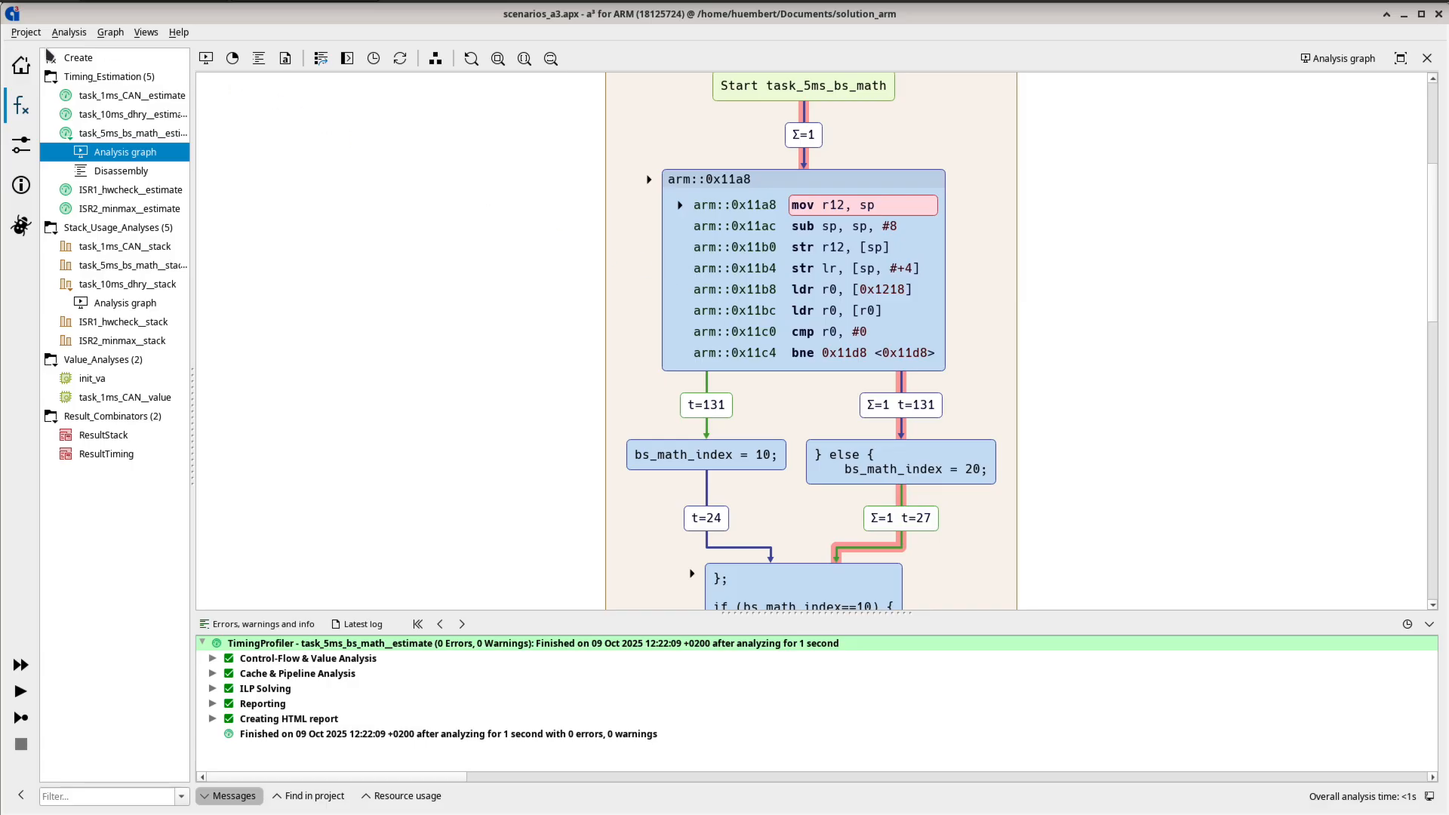
pyautogui.click(30, 33)
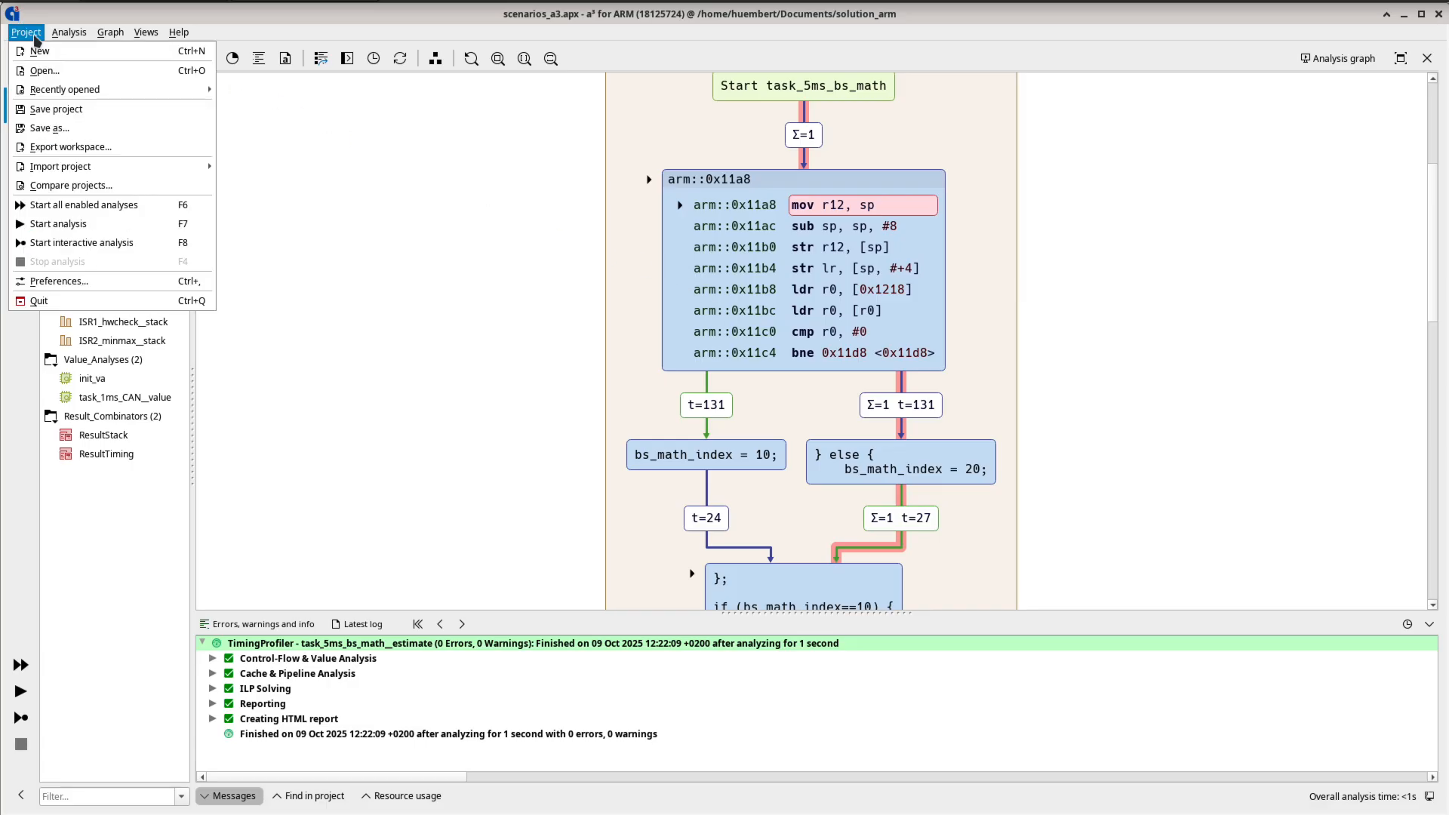
pyautogui.click(89, 282)
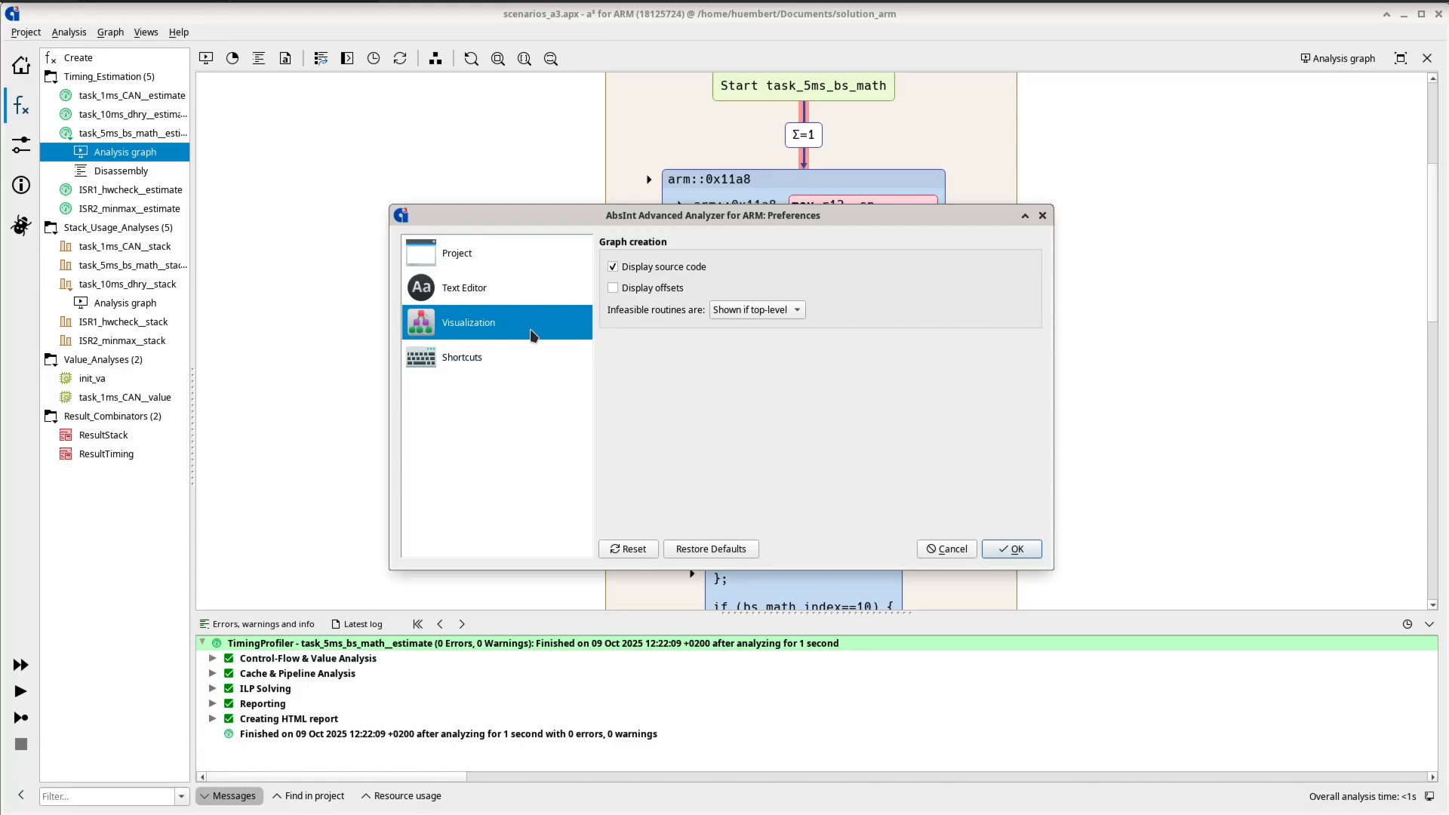
pyautogui.click(654, 291)
pyautogui.click(1017, 550)
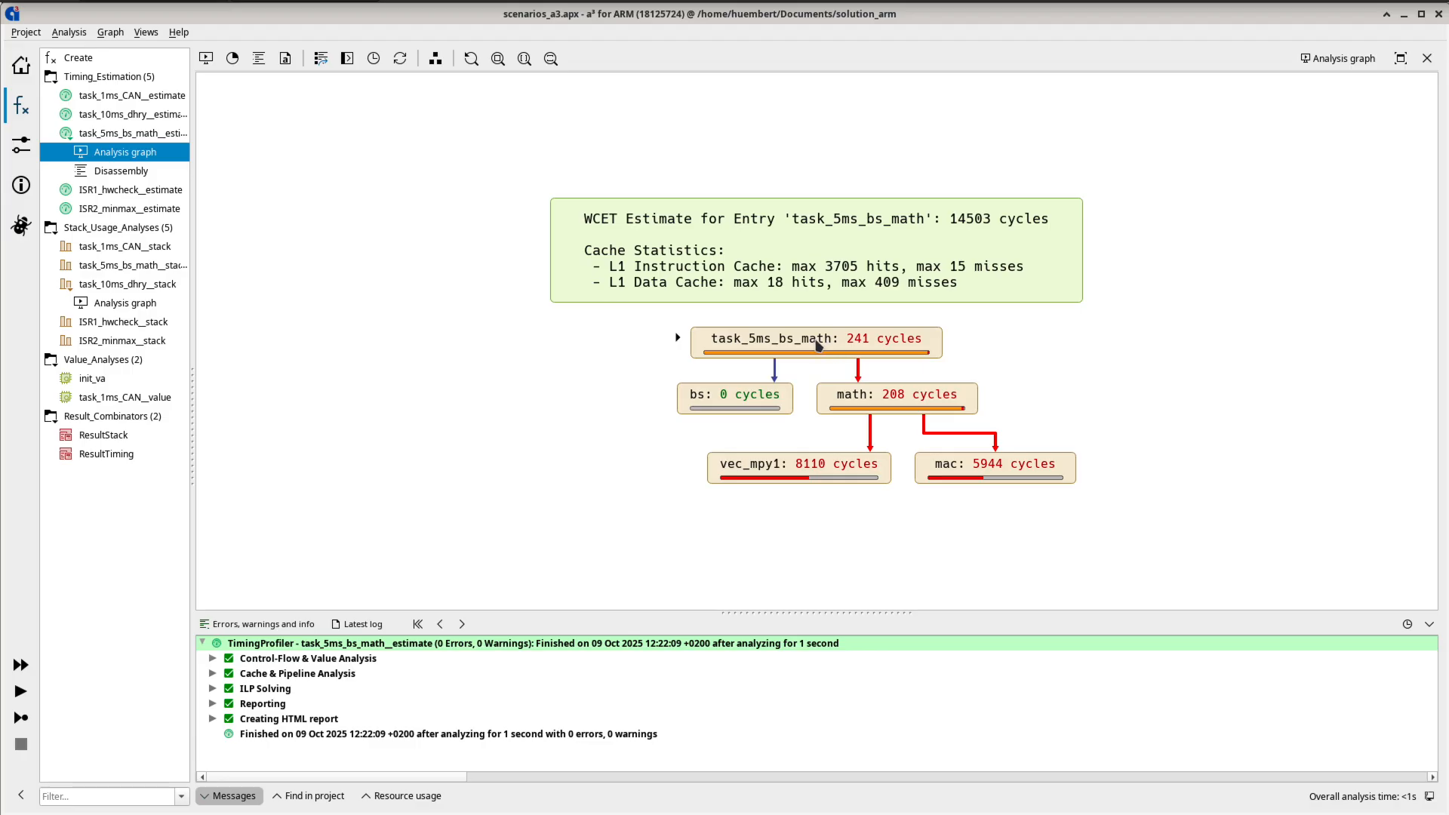
pyautogui.doubleClick(833, 344)
pyautogui.doubleClick(800, 357)
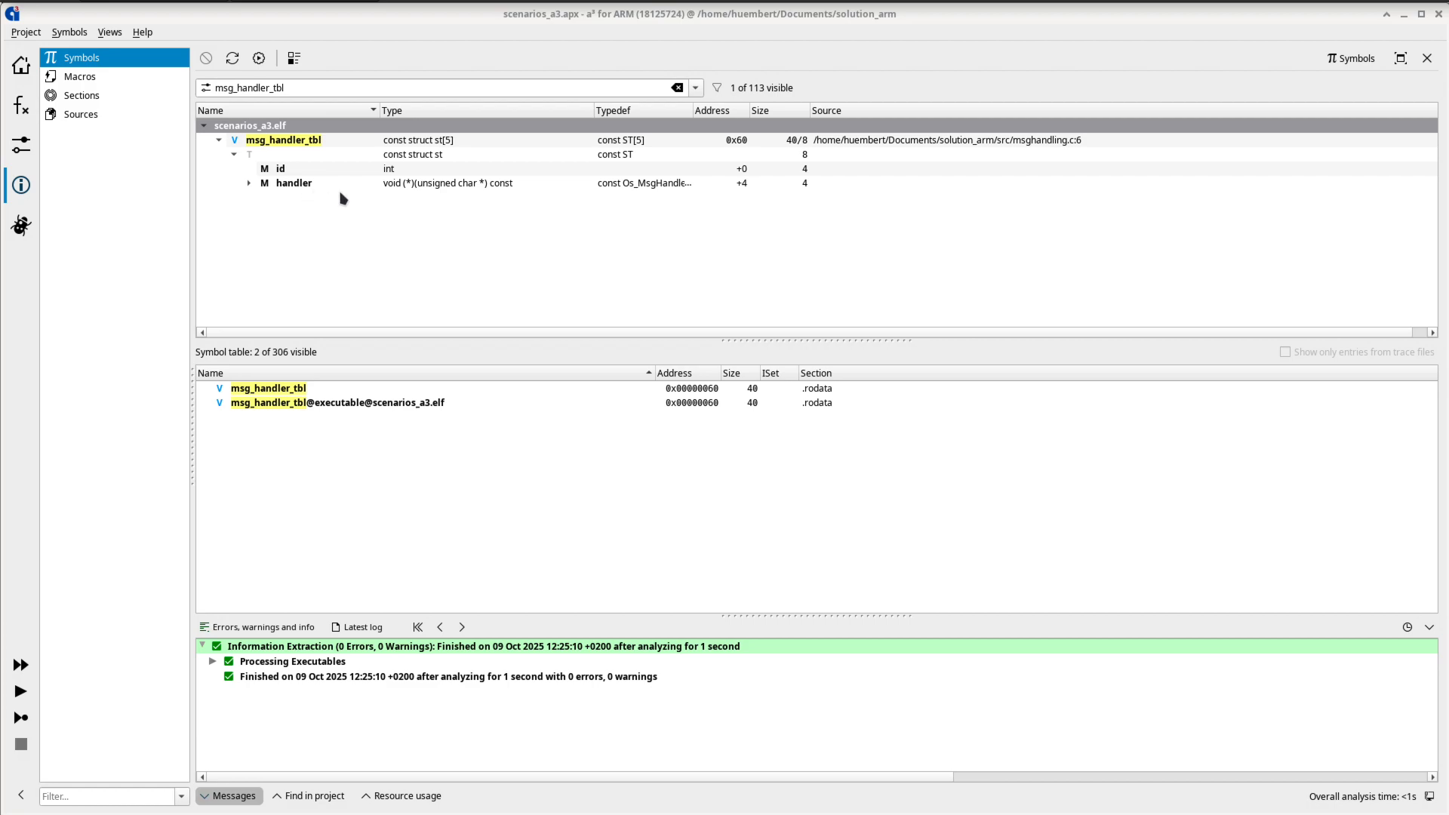
# - Copy msg_handler_tbl's address and display the section memory at address 0x60 with a size of 40 bytes
pyautogui.click(742, 144)
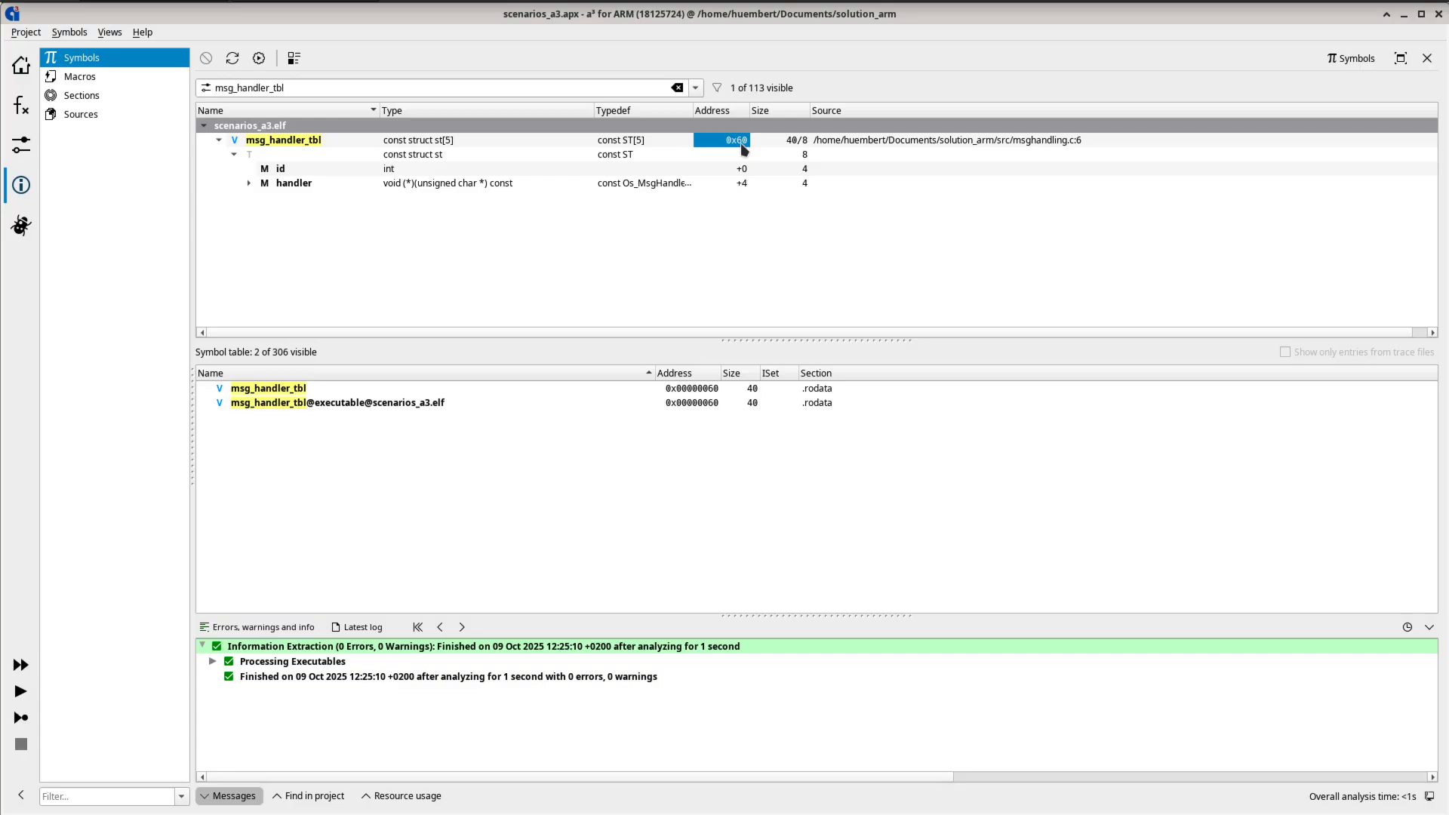
pyautogui.hotkey('ctrl', 'c')
pyautogui.click(107, 102)
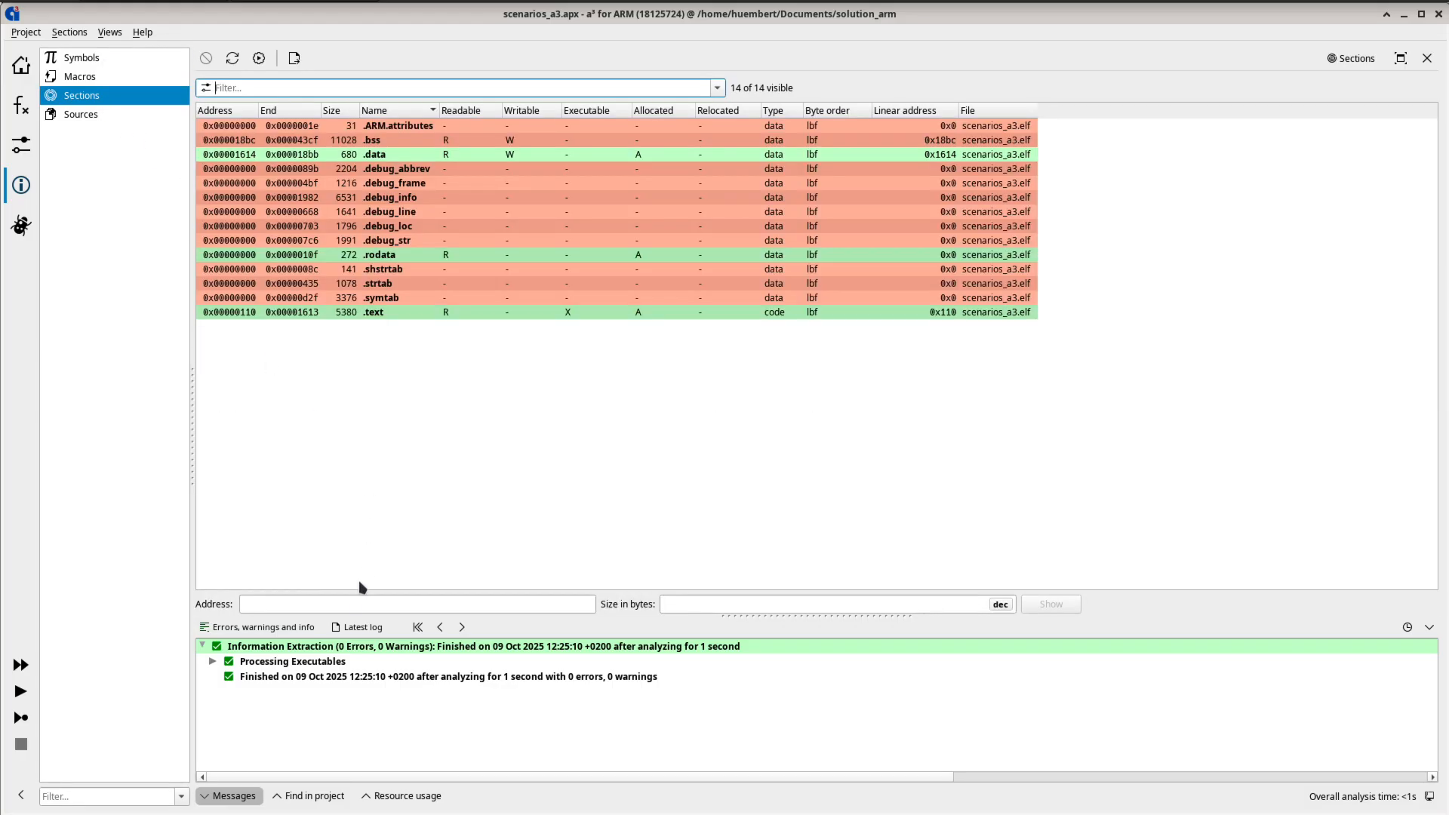
pyautogui.click(348, 604)
pyautogui.write('0x60')
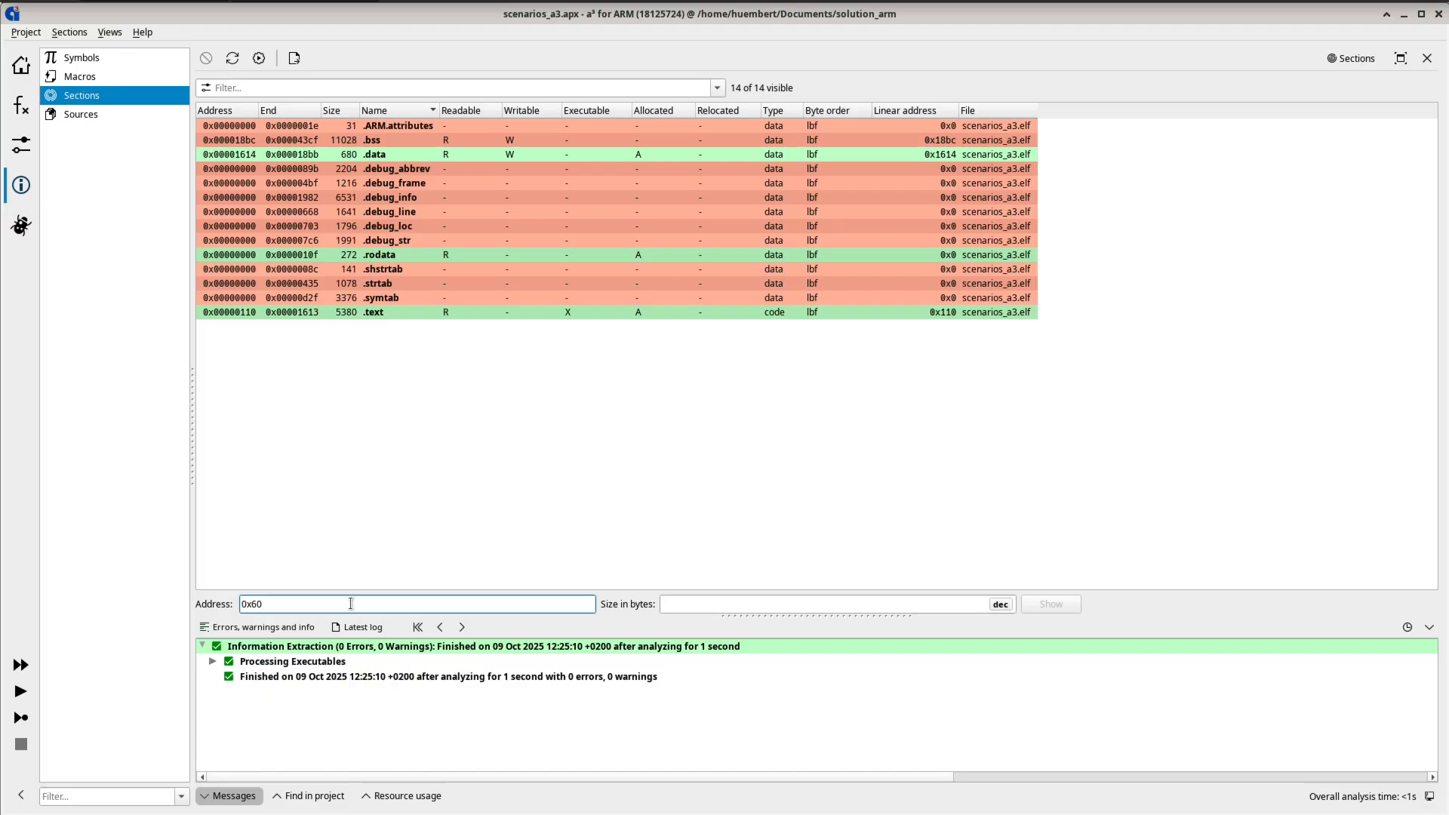
pyautogui.click(703, 604)
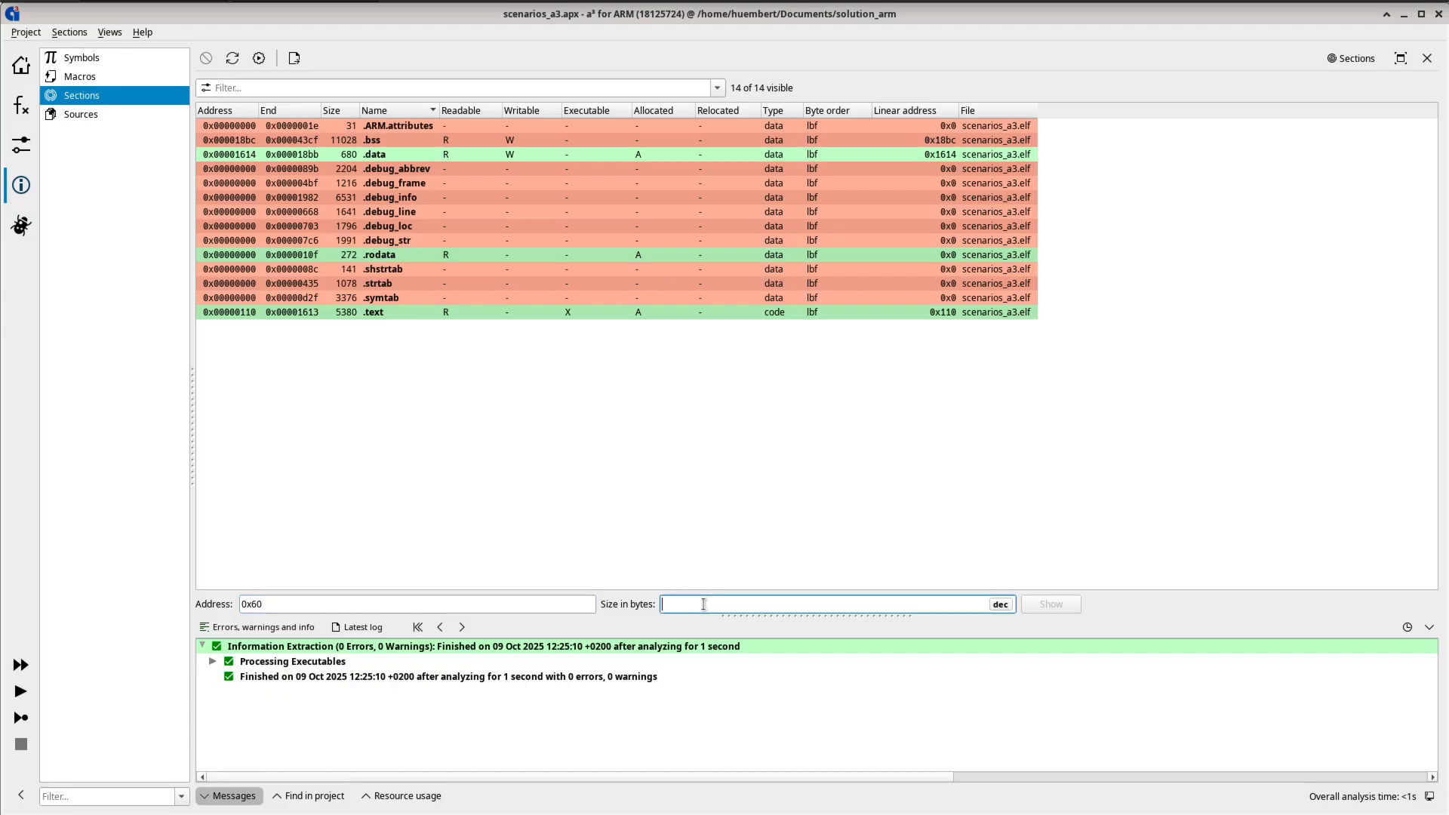
pyautogui.write('40')
pyautogui.press('Return')
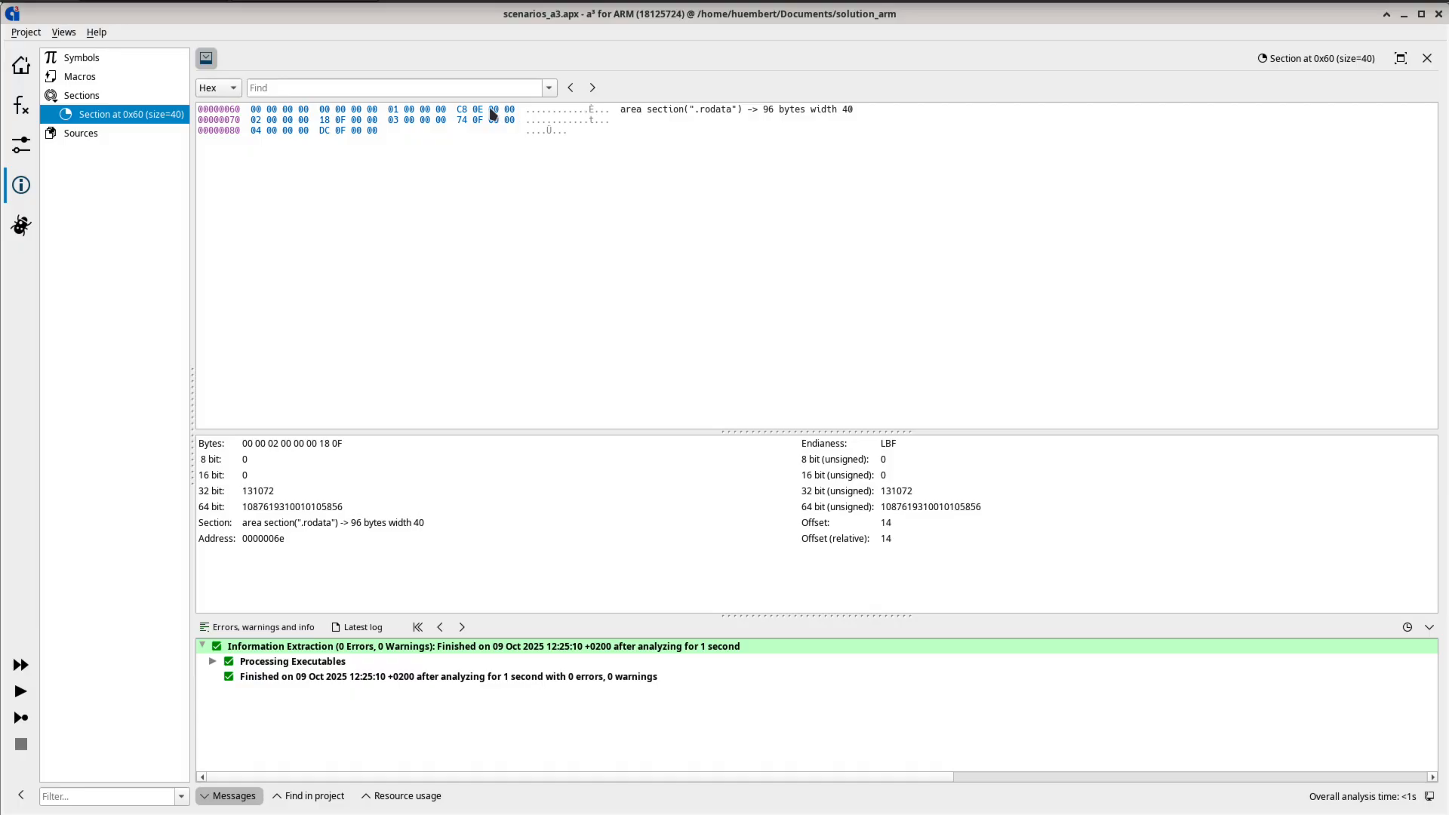
# - Select the bytes C8 0E 00 00 in the memory view and find address 0x00000ec8 in the symbols
pyautogui.moveTo(461, 114); pyautogui.dragTo(511, 115)
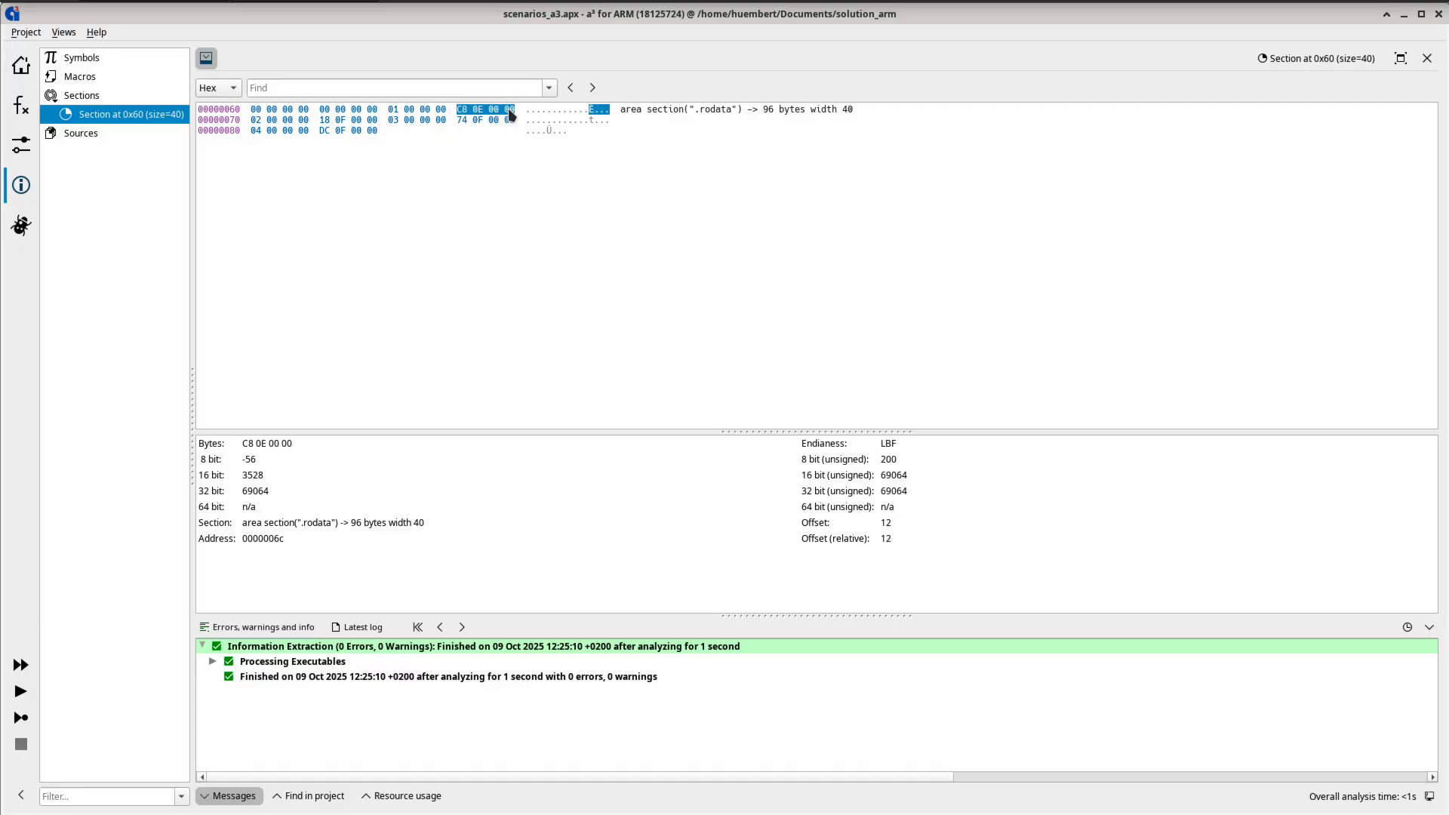
pyautogui.rightClick(511, 114)
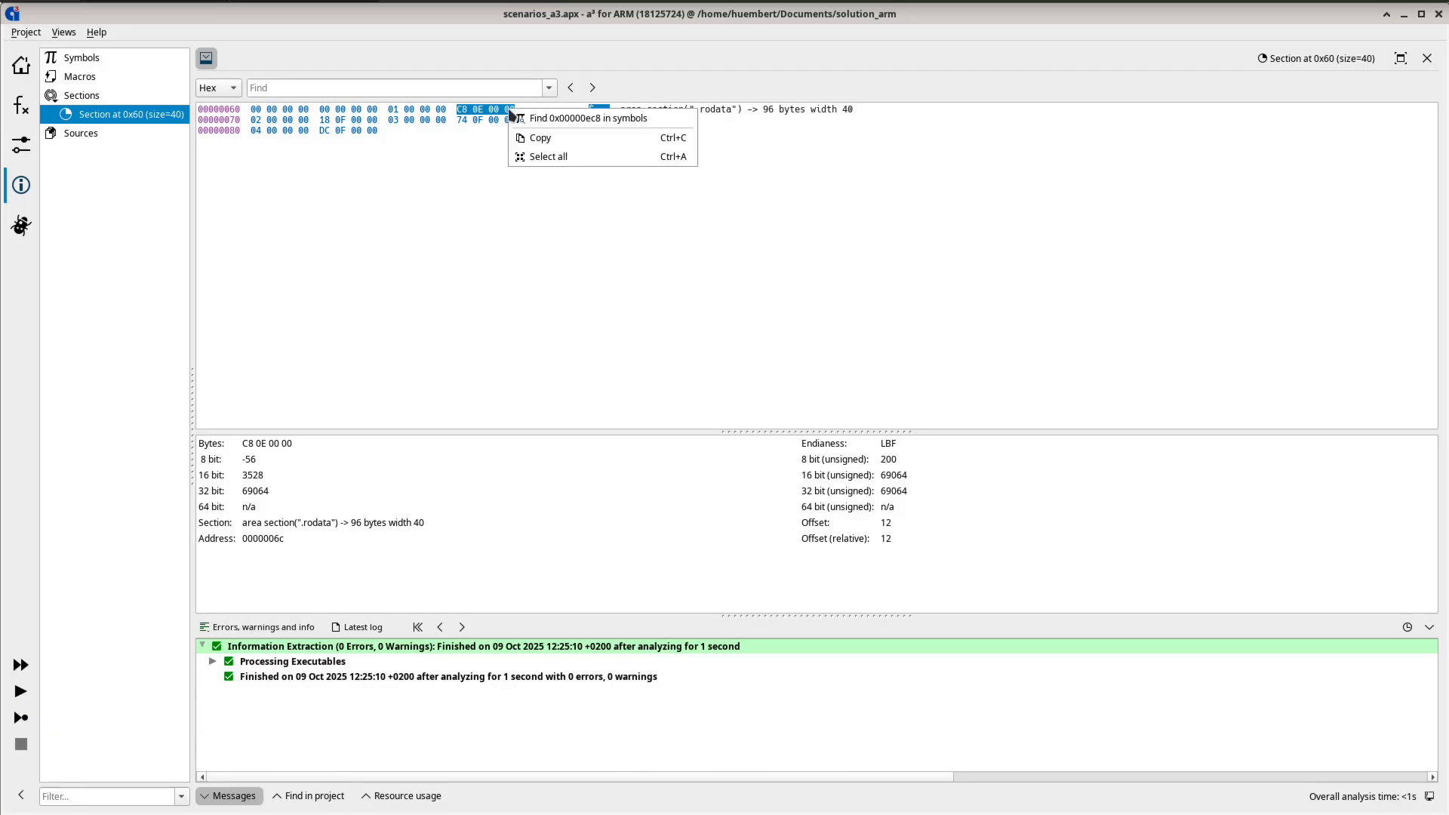
pyautogui.click(626, 123)
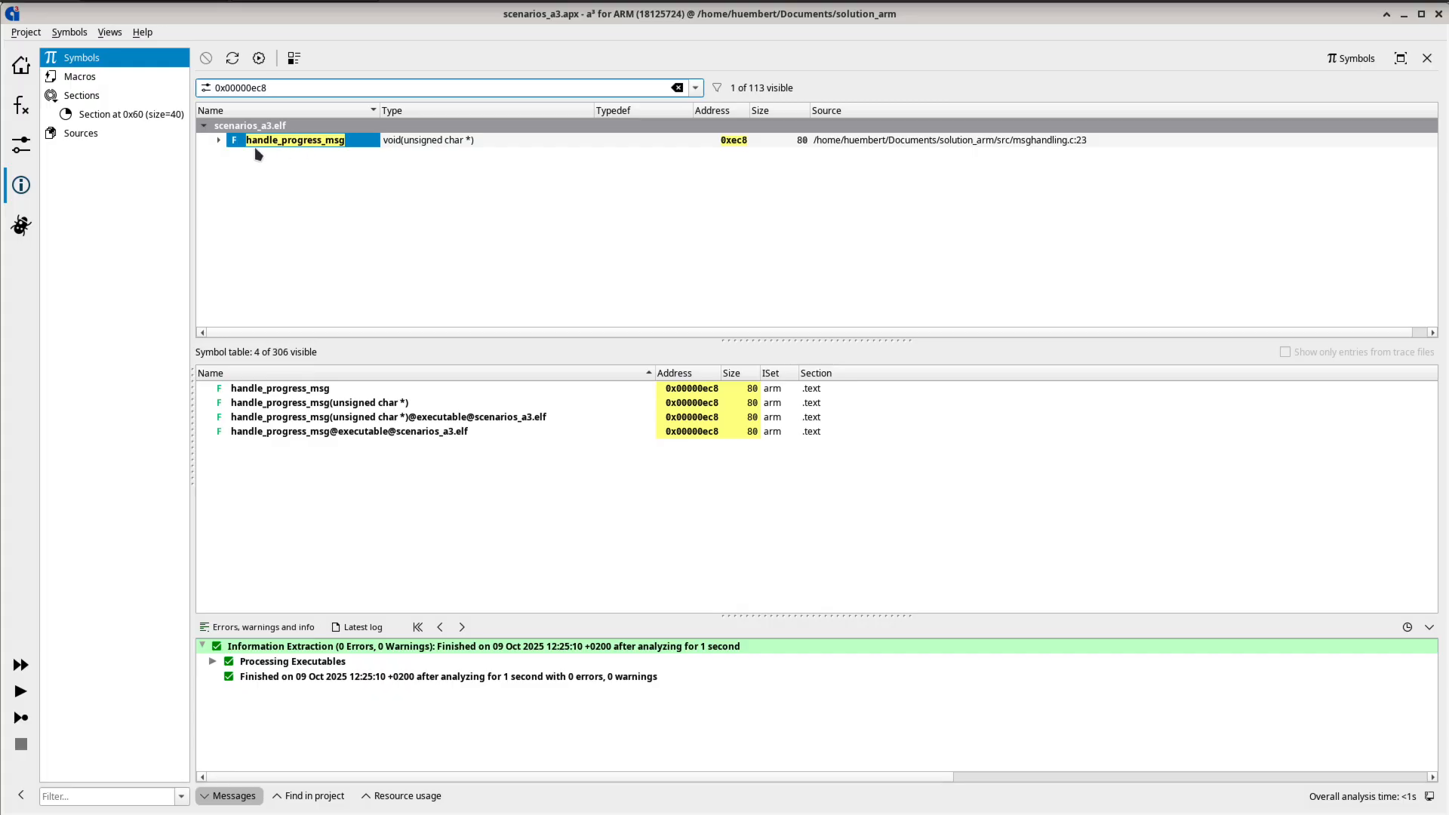
# - Return to the section at 0x60, select the bytes 18 0F 00 00 and find address 0x00000f18 in the symbols
pyautogui.click(129, 115)
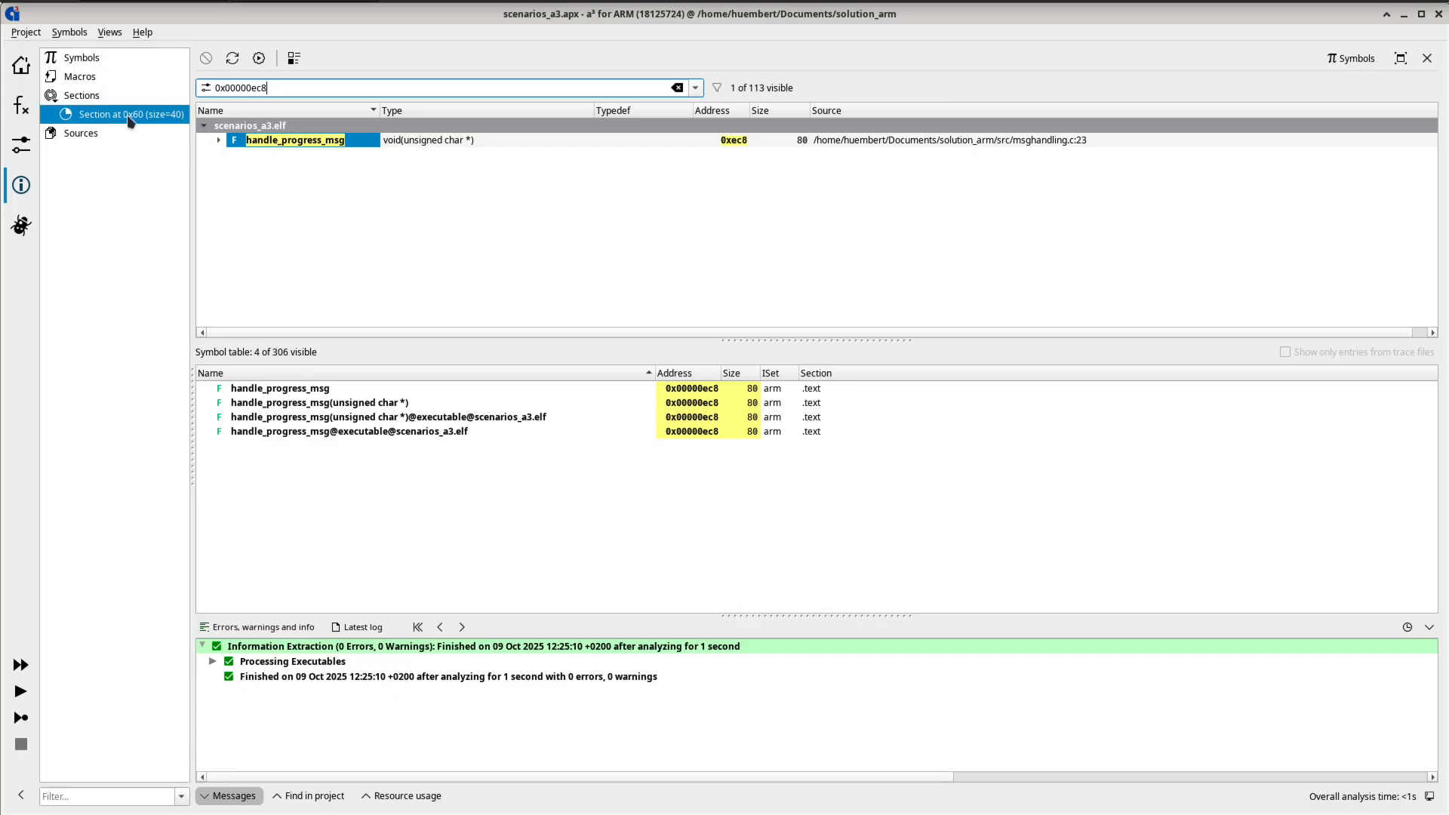
pyautogui.click(320, 119)
pyautogui.moveTo(323, 123); pyautogui.dragTo(379, 123)
pyautogui.rightClick(380, 124)
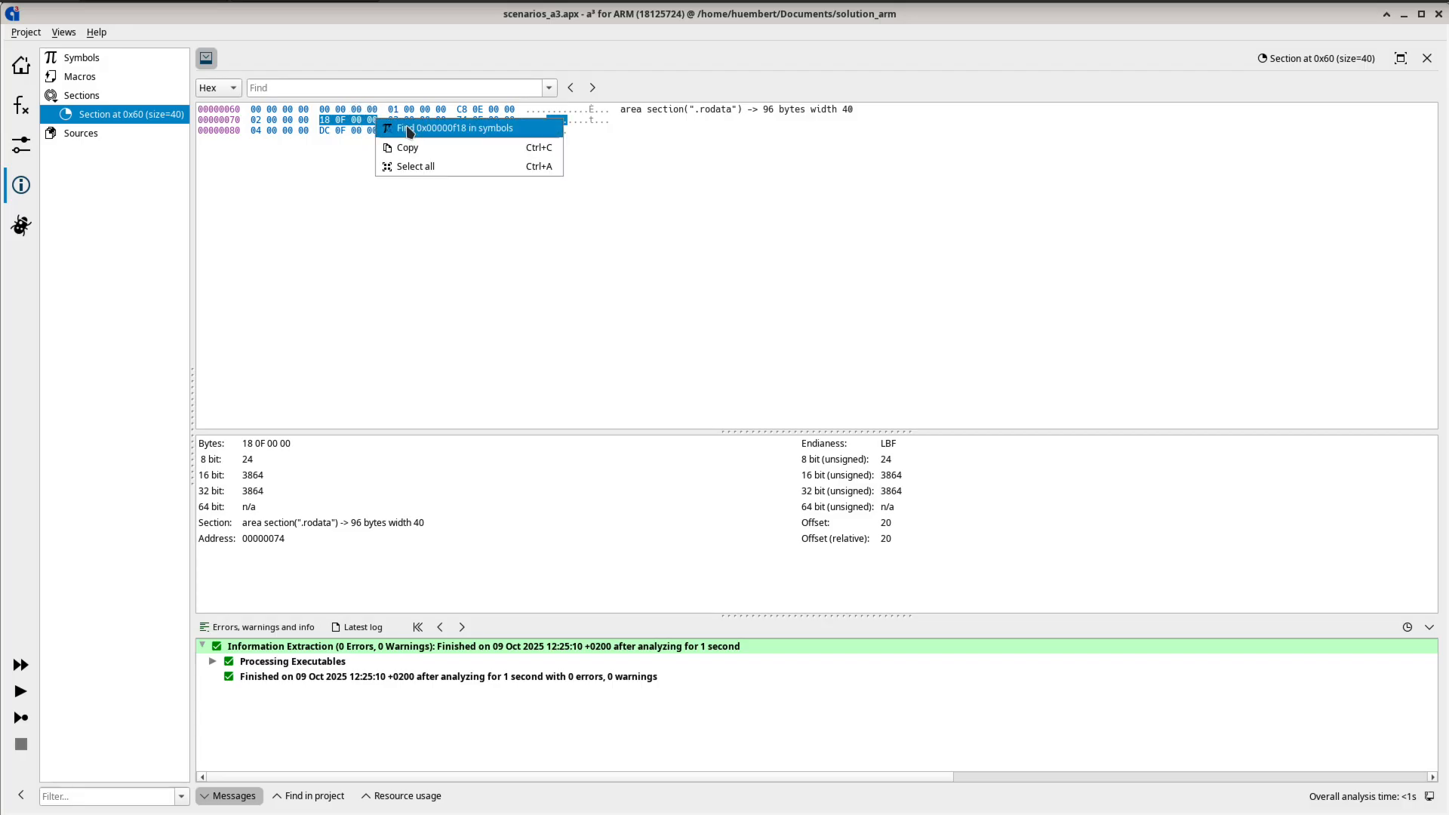
pyautogui.click(406, 128)
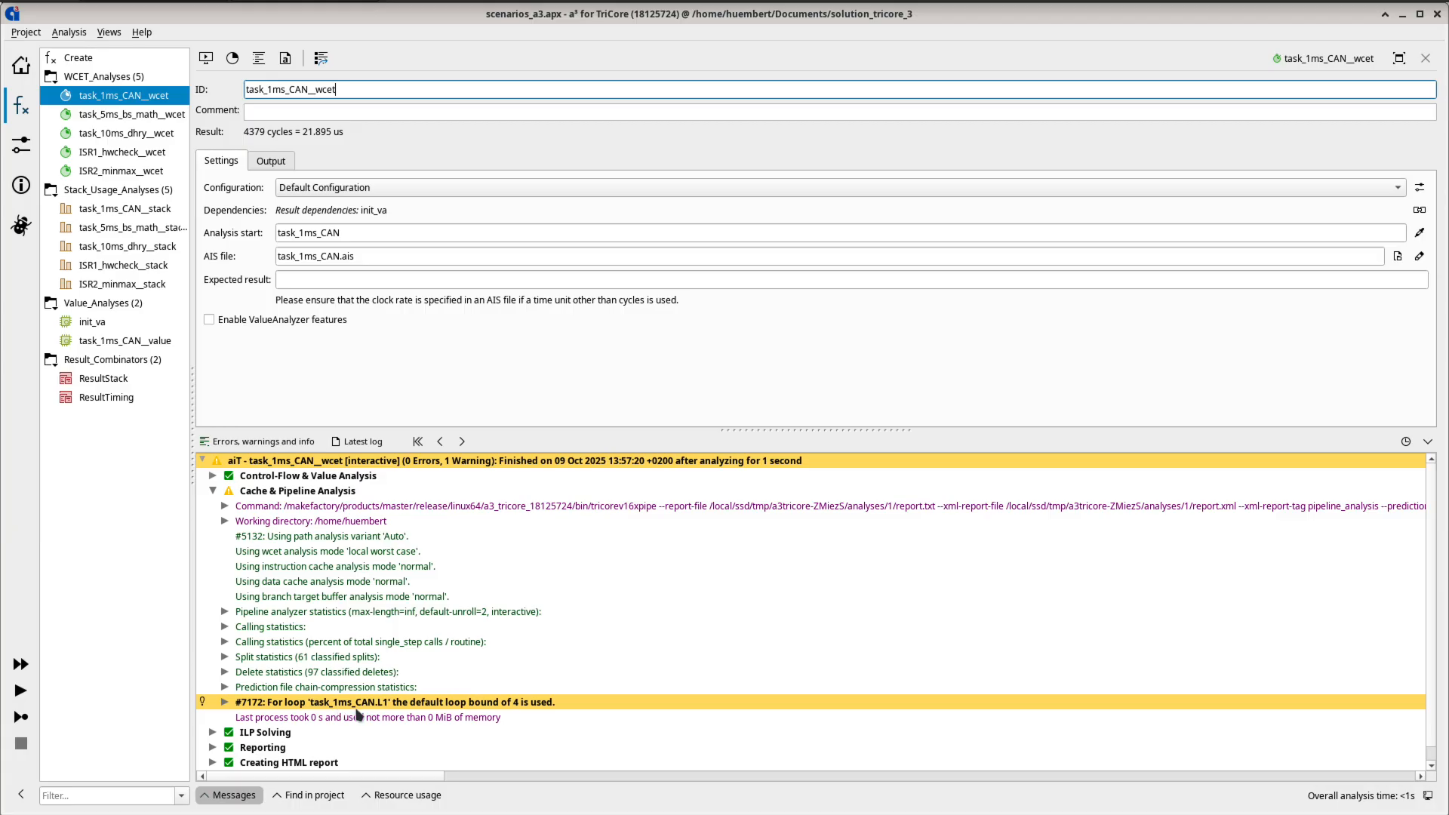
# - Show the default loop bound warning for task_1ms_CAN.L1 in the call graph
pyautogui.rightClick(330, 705)
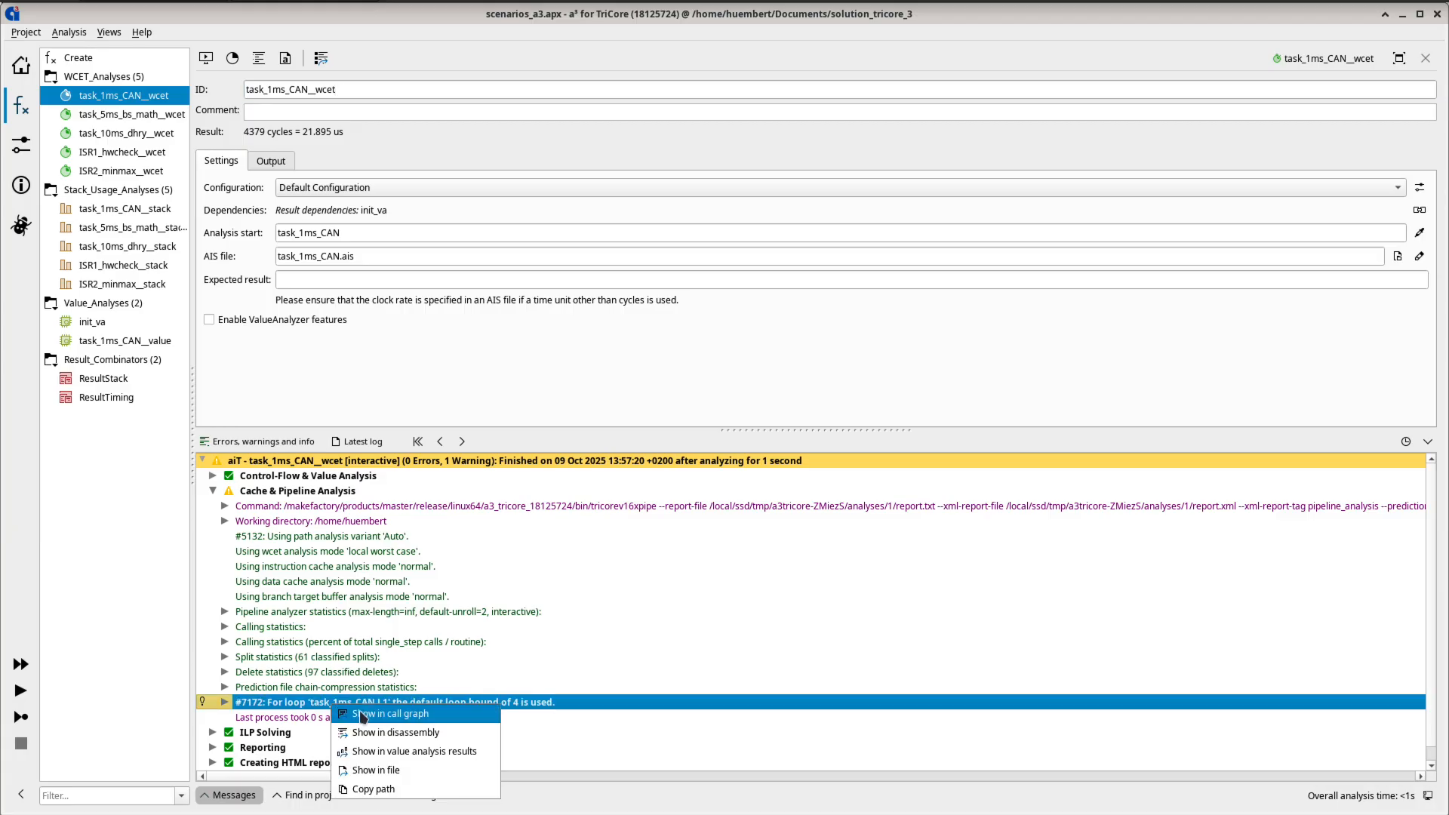
pyautogui.click(368, 714)
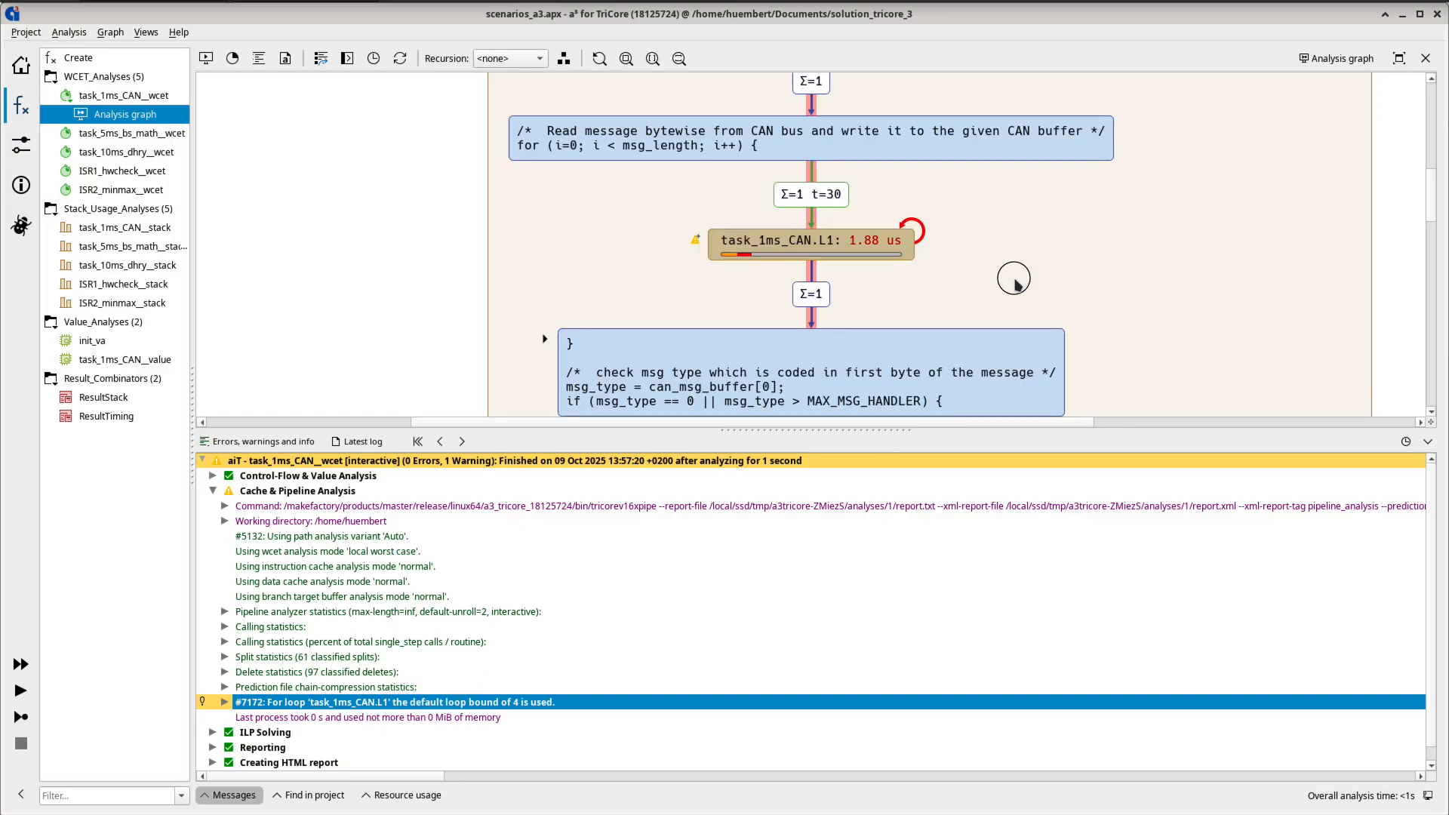
# - Copy the Loop bound AIS annotation of the task_1ms_CAN.L1 loop node
pyautogui.moveTo(1020, 276); pyautogui.dragTo(1097, 299)
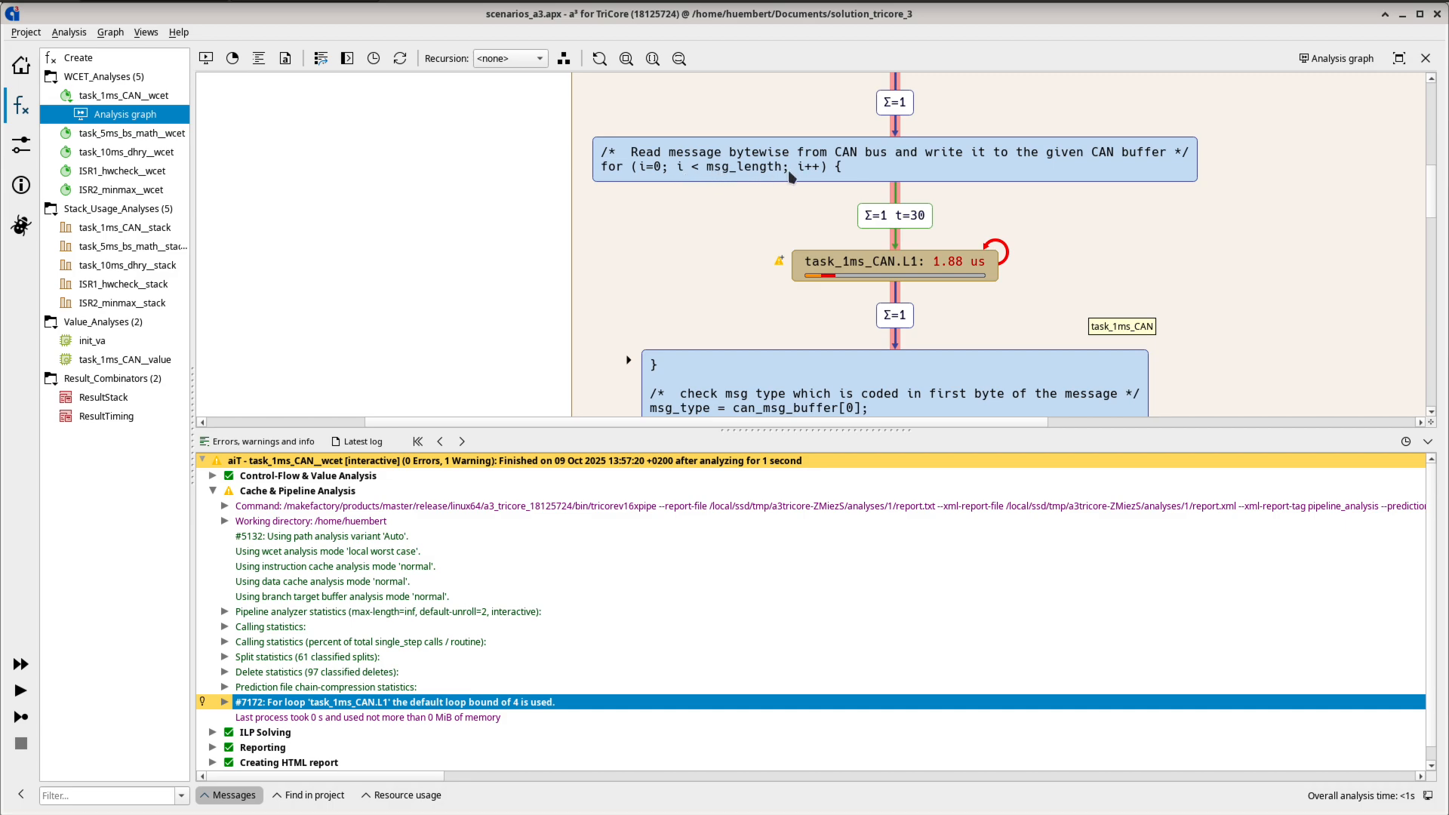
pyautogui.moveTo(883, 194); pyautogui.dragTo(849, 219)
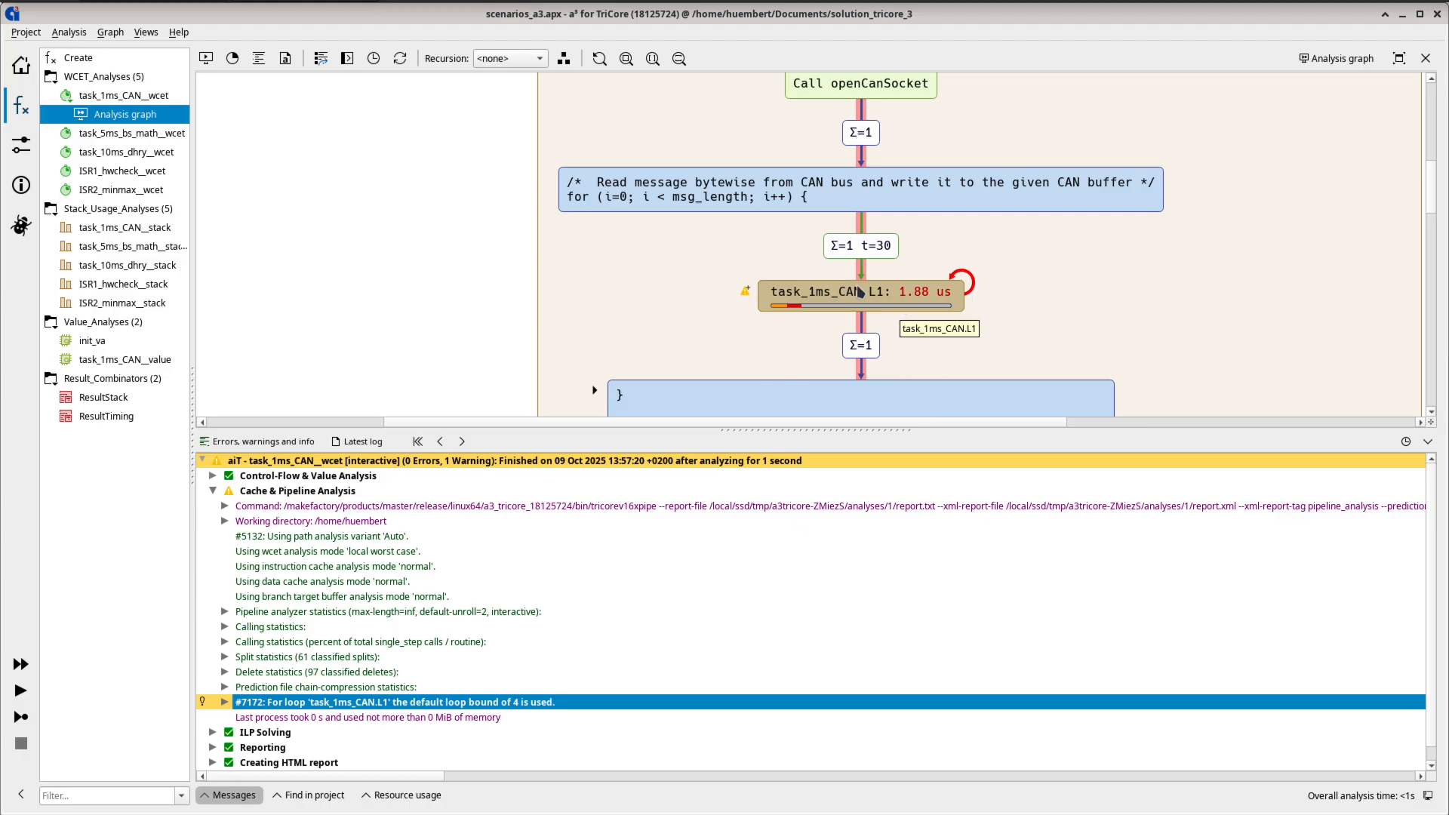
pyautogui.rightClick(811, 295)
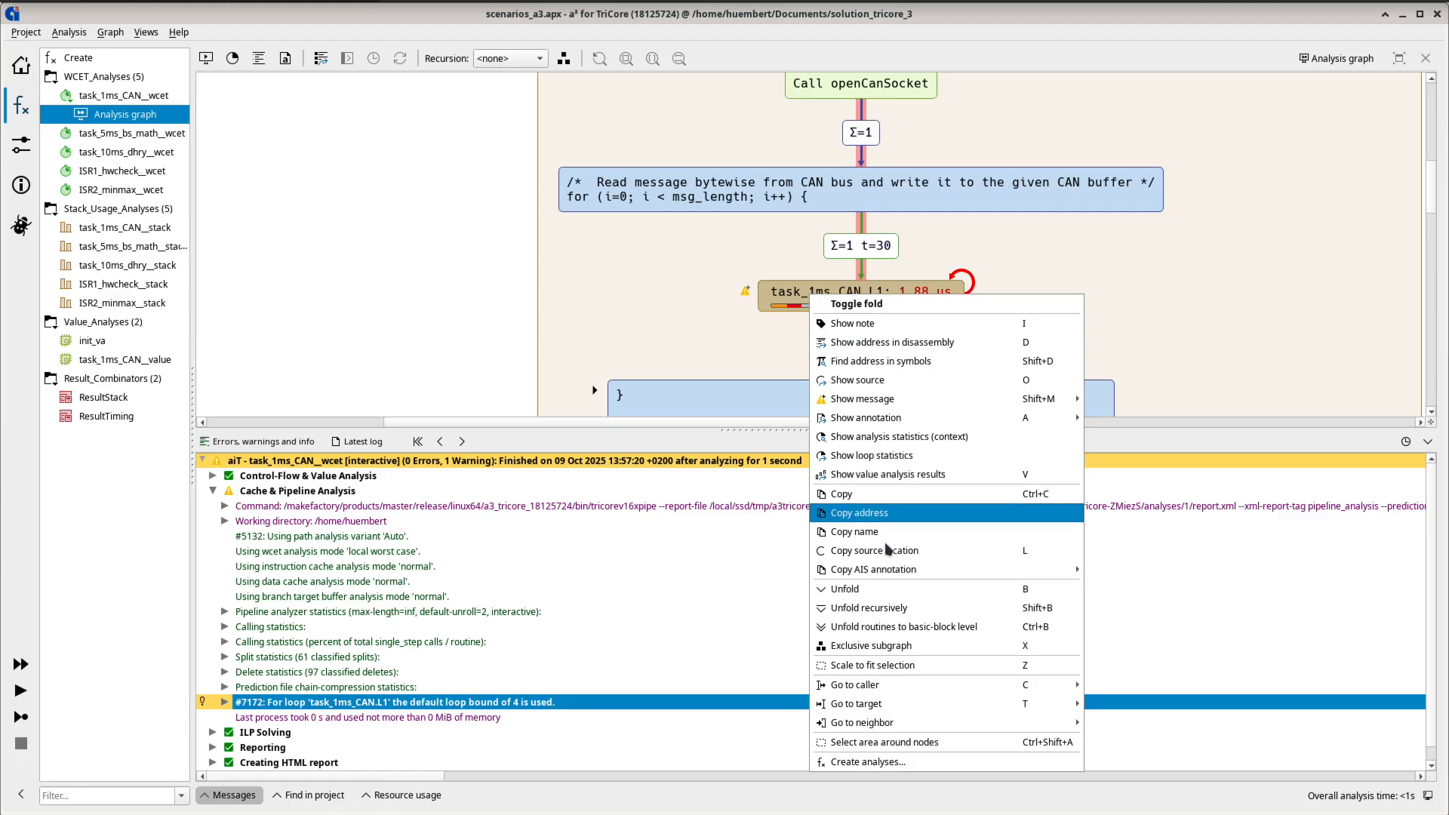
pyautogui.moveTo(891, 569)
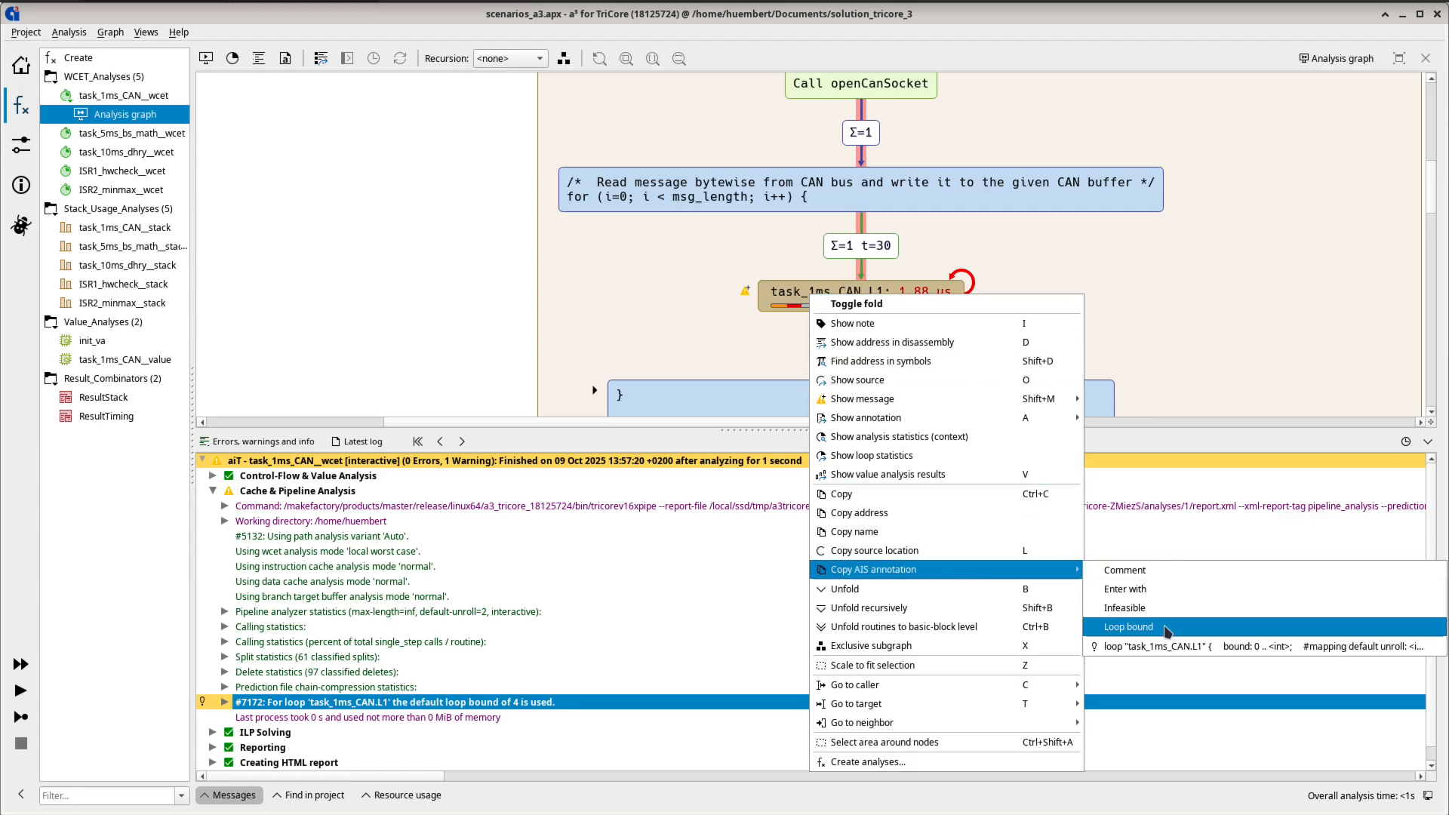
pyautogui.click(1182, 628)
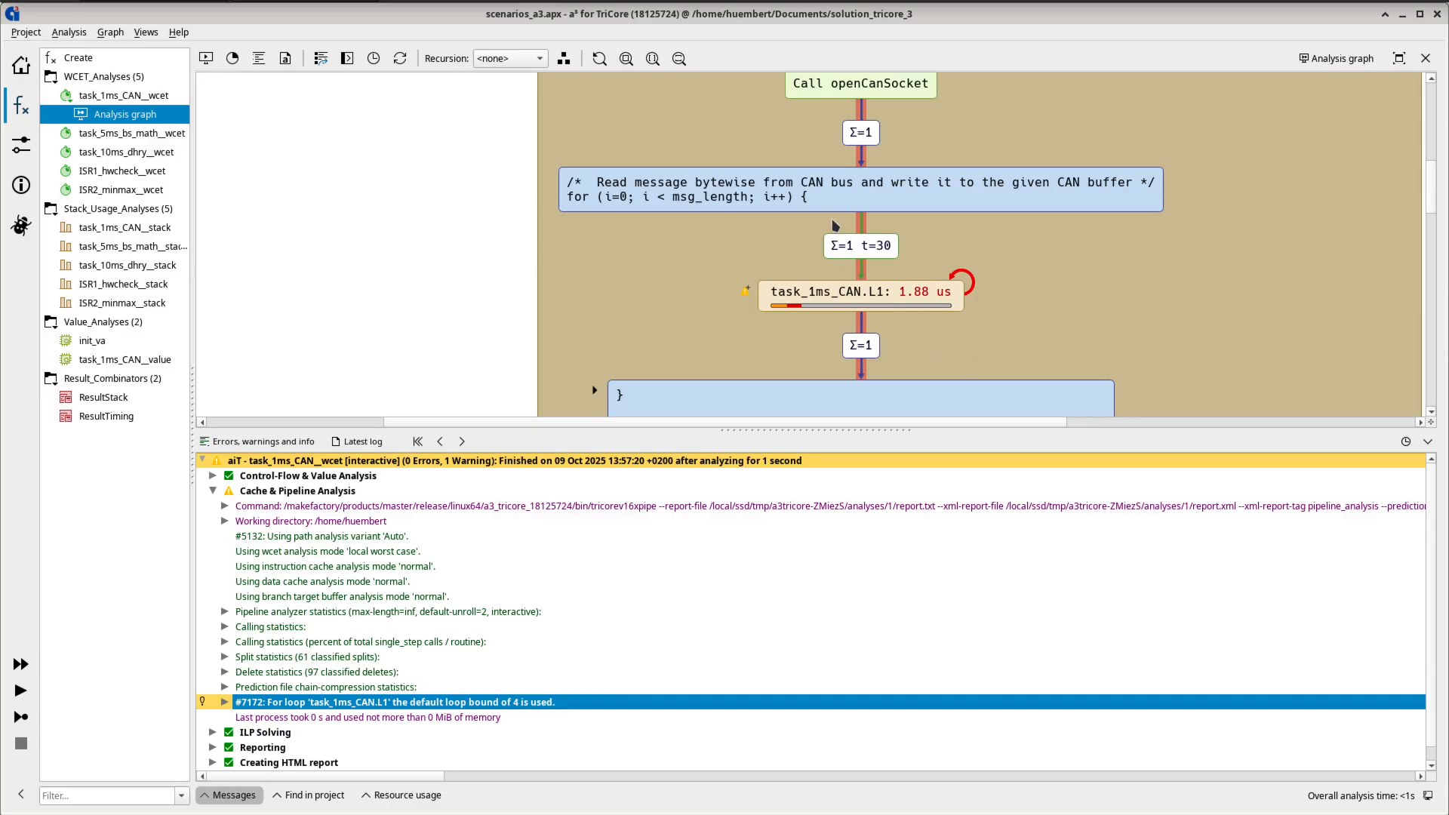
# - Unfold the block before the loop and copy an Enter with AIS annotation for instruction 0x80001614
pyautogui.doubleClick(831, 202)
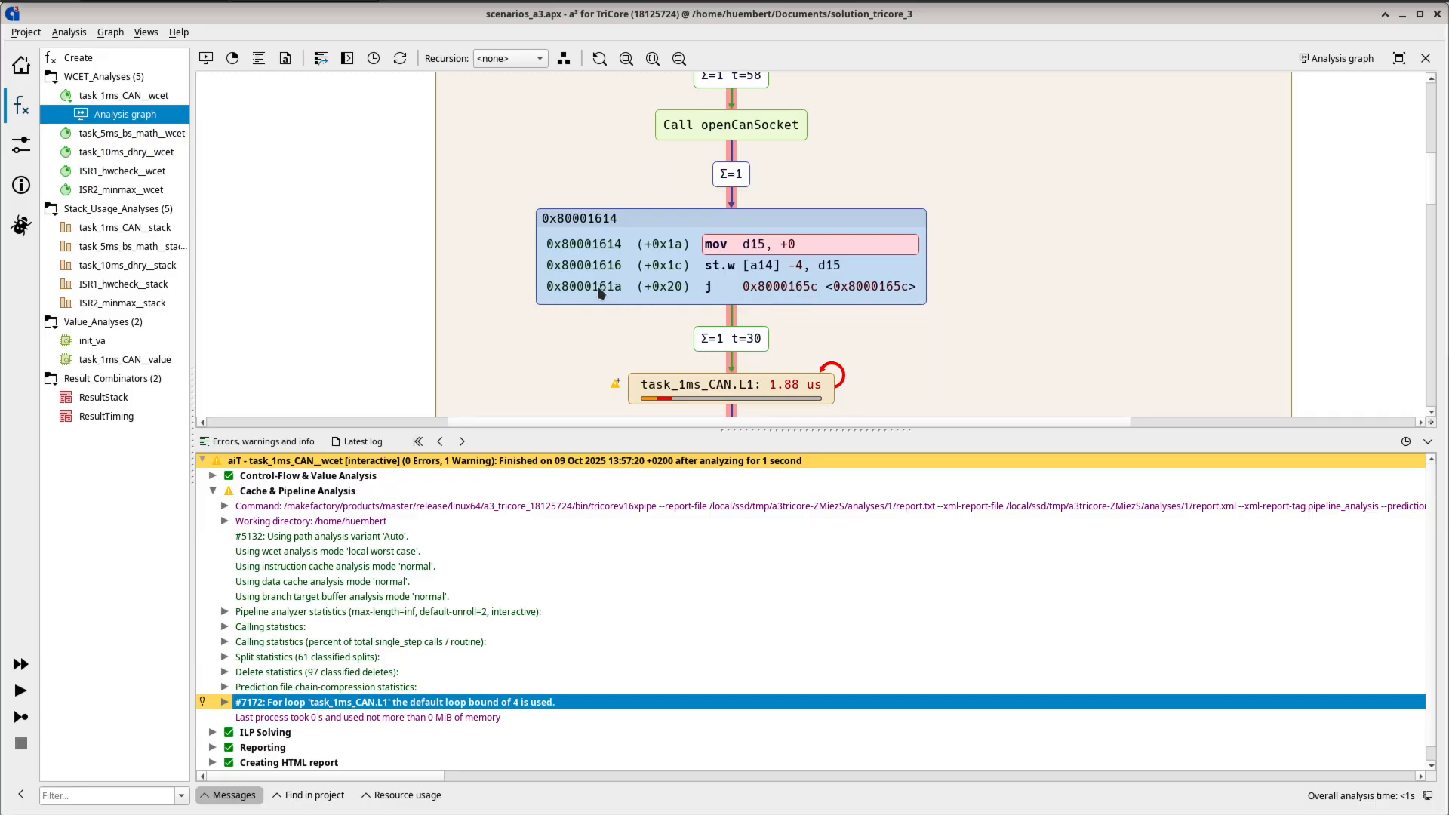
pyautogui.rightClick(607, 246)
pyautogui.moveTo(710, 413)
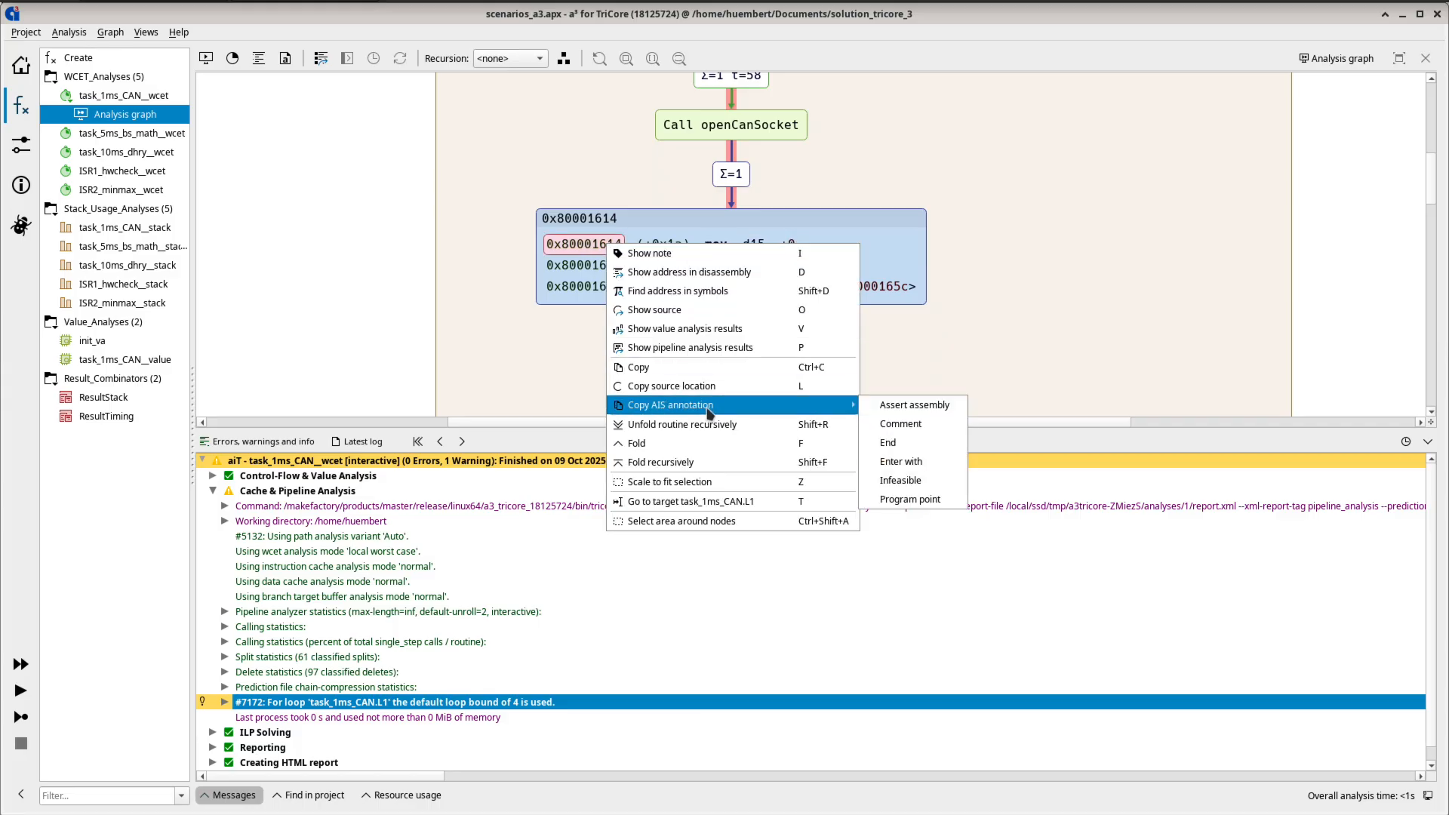
pyautogui.click(933, 465)
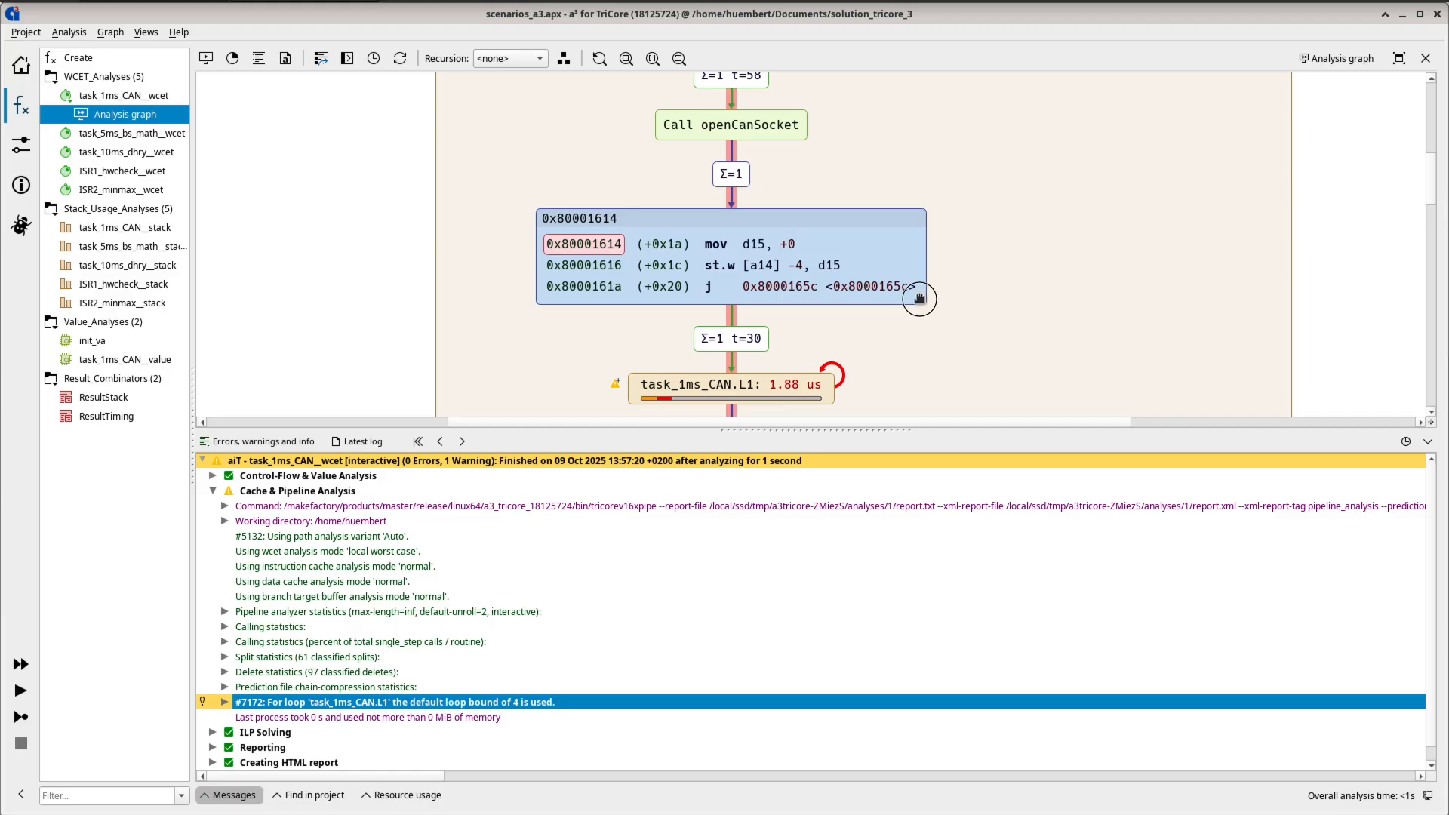
# - Copy the name of the task_1ms_CAN.L1 loop node
pyautogui.moveTo(920, 299); pyautogui.dragTo(965, 202)
pyautogui.rightClick(793, 297)
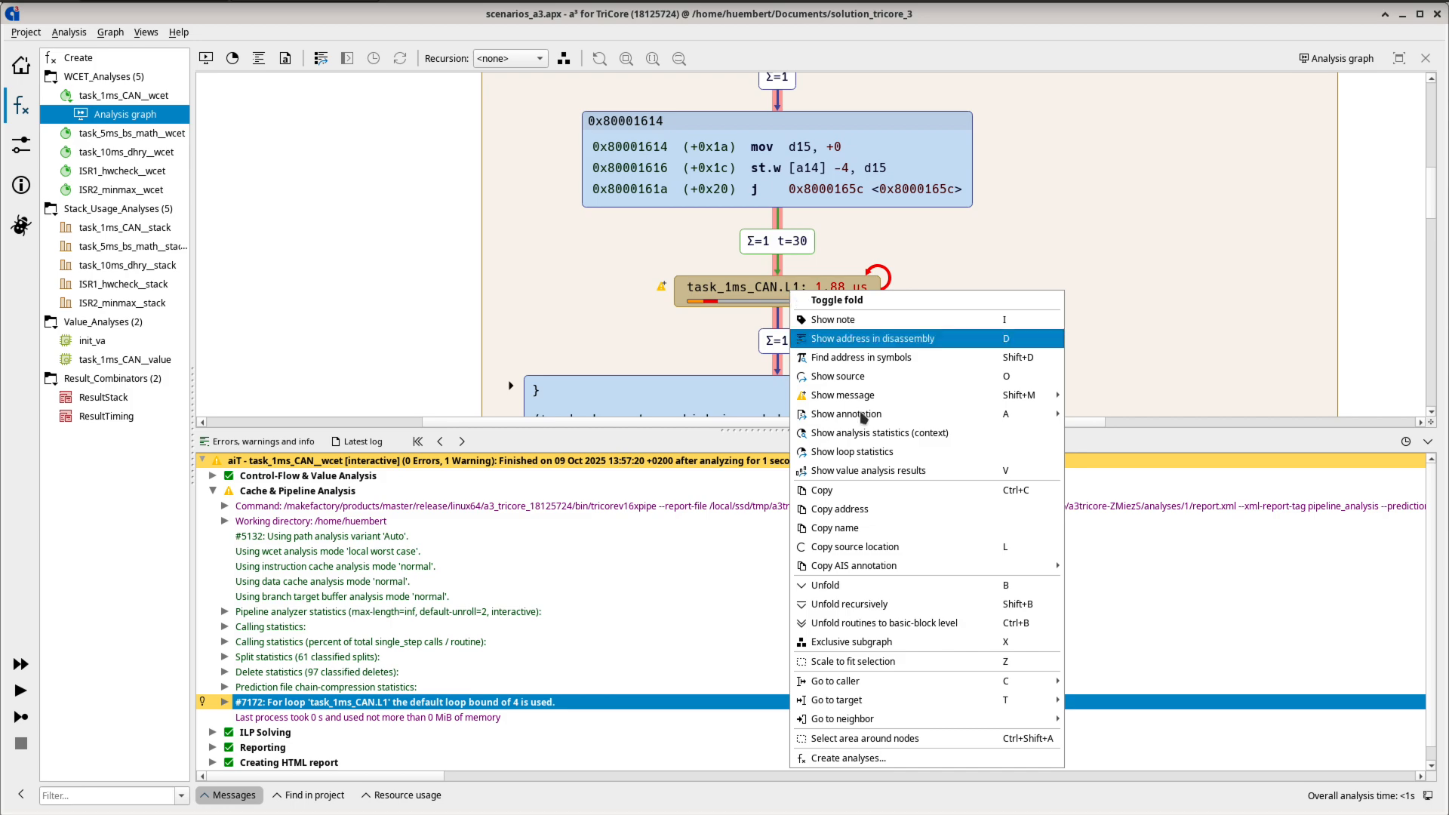
pyautogui.click(864, 527)
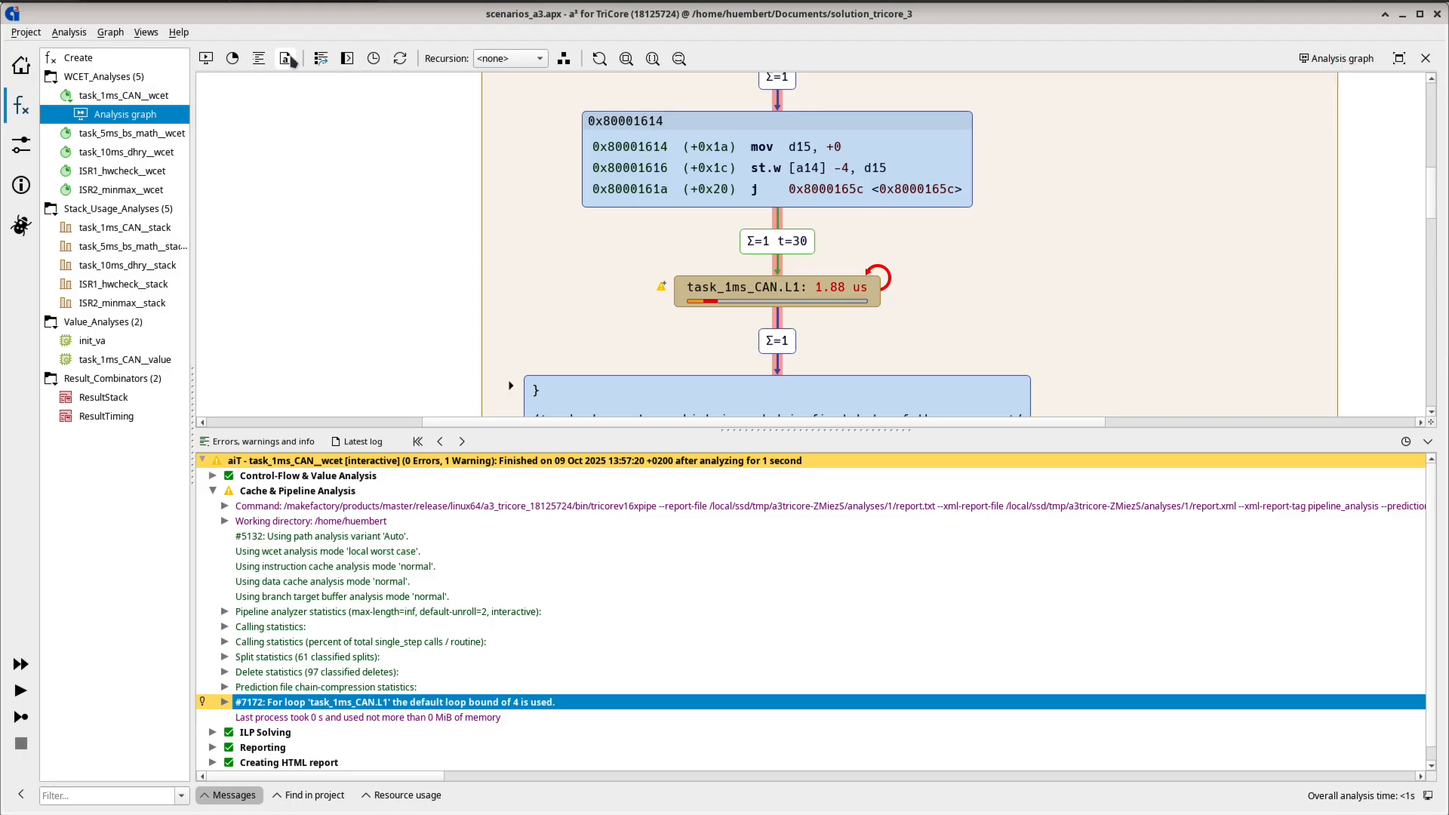
# - Add instruction "task_1ms_CAN.L1" enter with: mem("msg_length") = 32; to the global scenarios_a3.ais file and save it
pyautogui.click(285, 58)
pyautogui.doubleClick(366, 126)
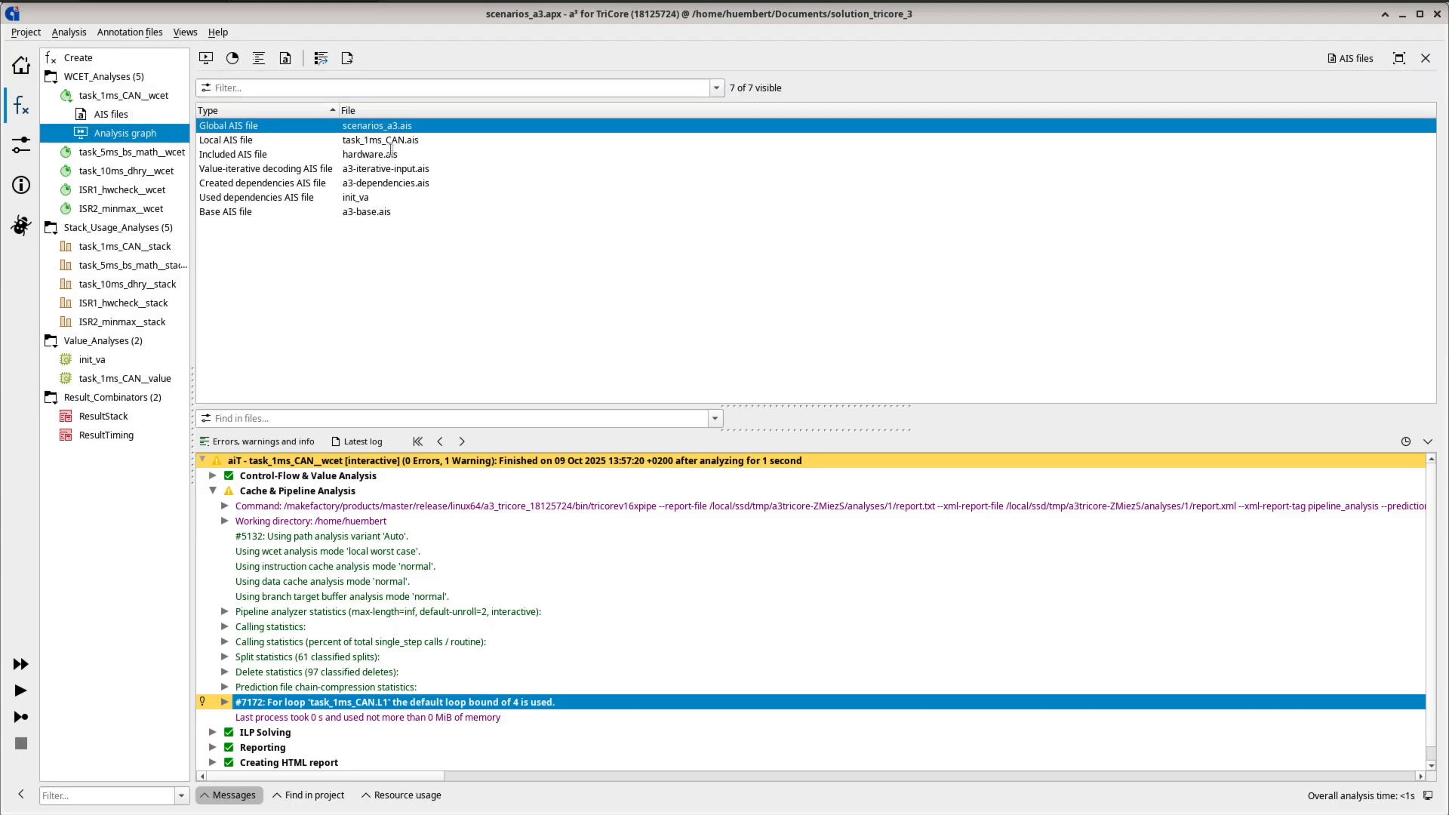
pyautogui.write('instruction ')
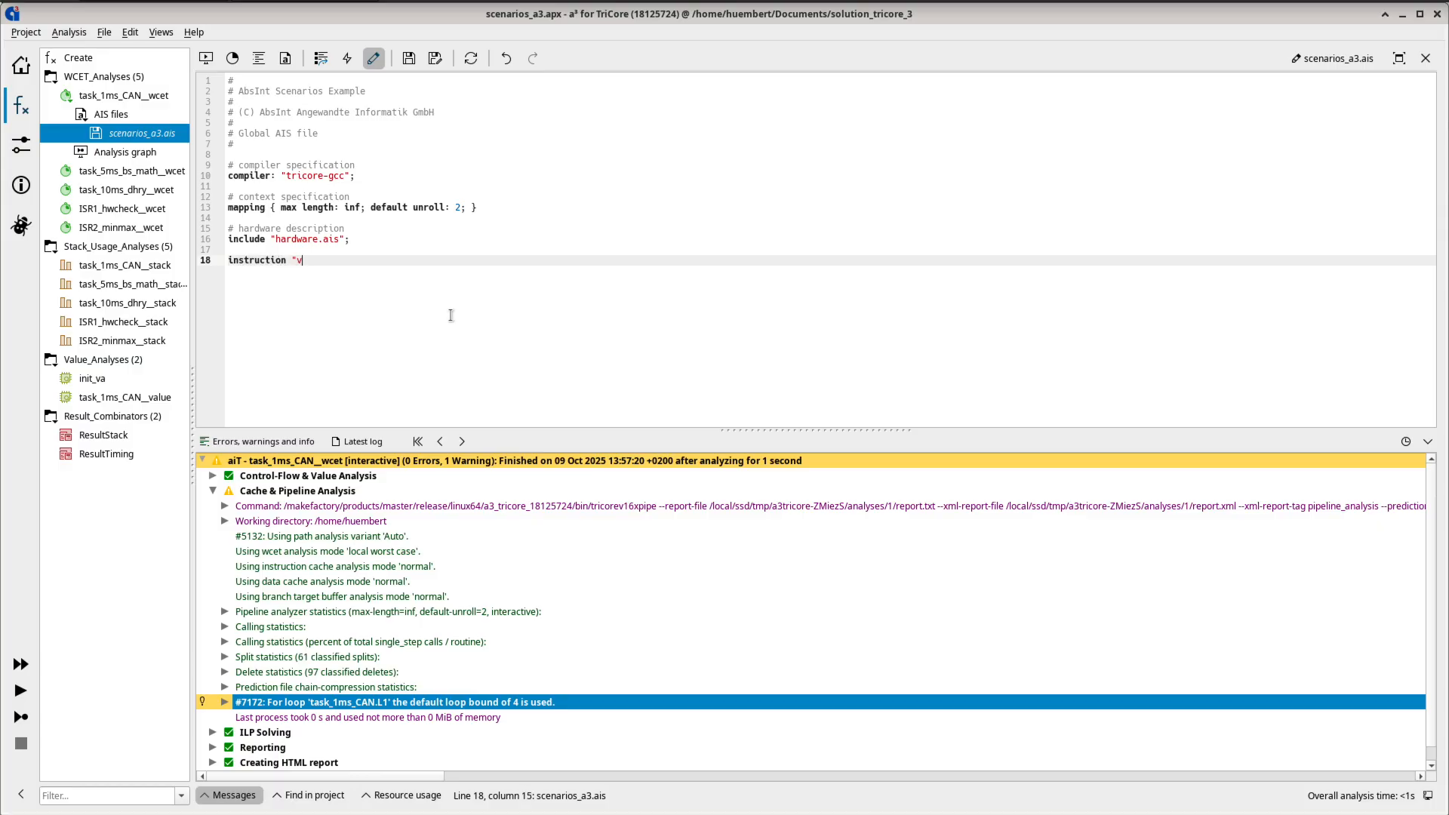
pyautogui.write('"v')
pyautogui.press('BackSpace')
pyautogui.hotkey('ctrl', 'v')
pyautogui.write('" enter with: mem("msg_length"')
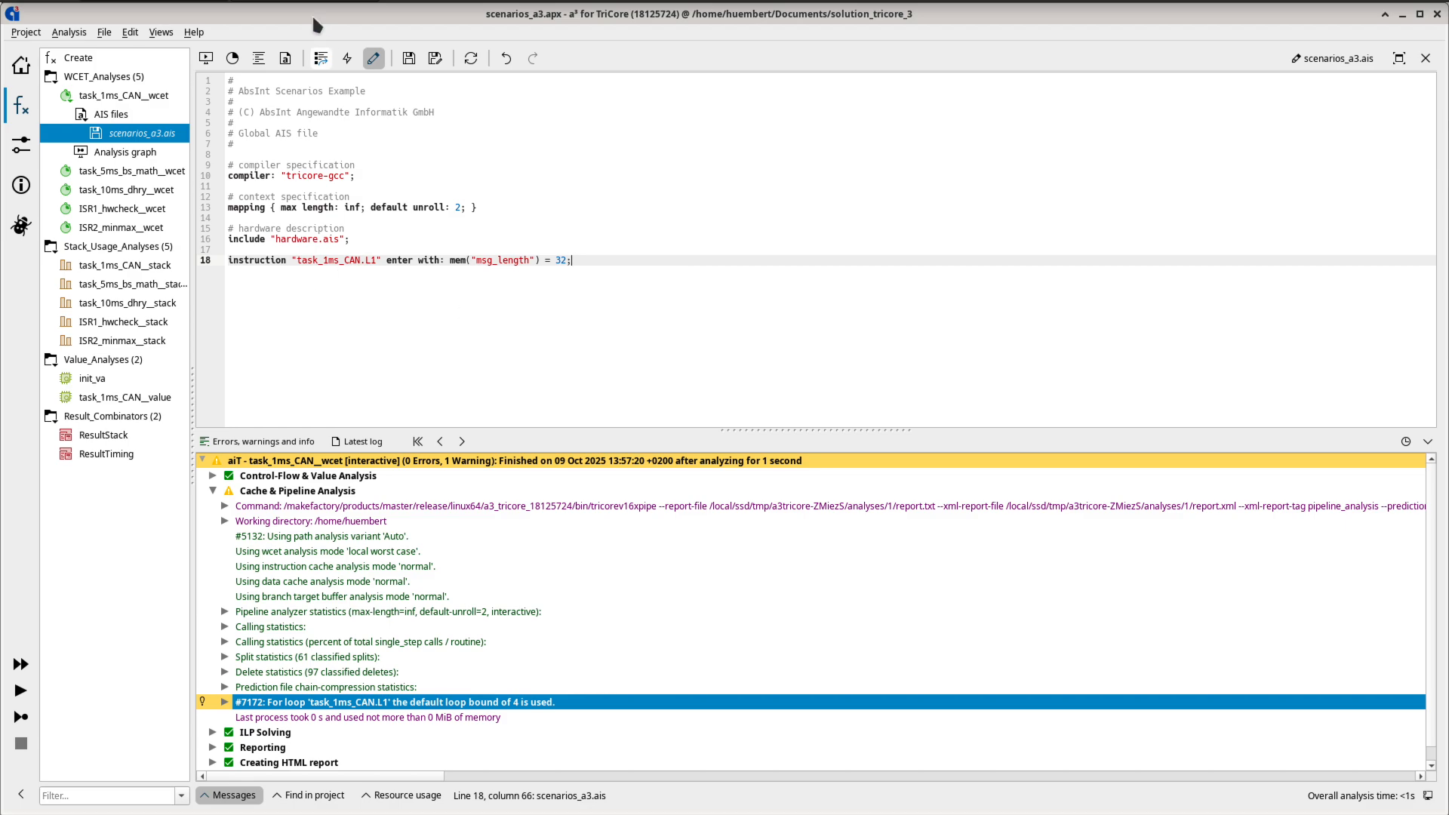
pyautogui.click(406, 65)
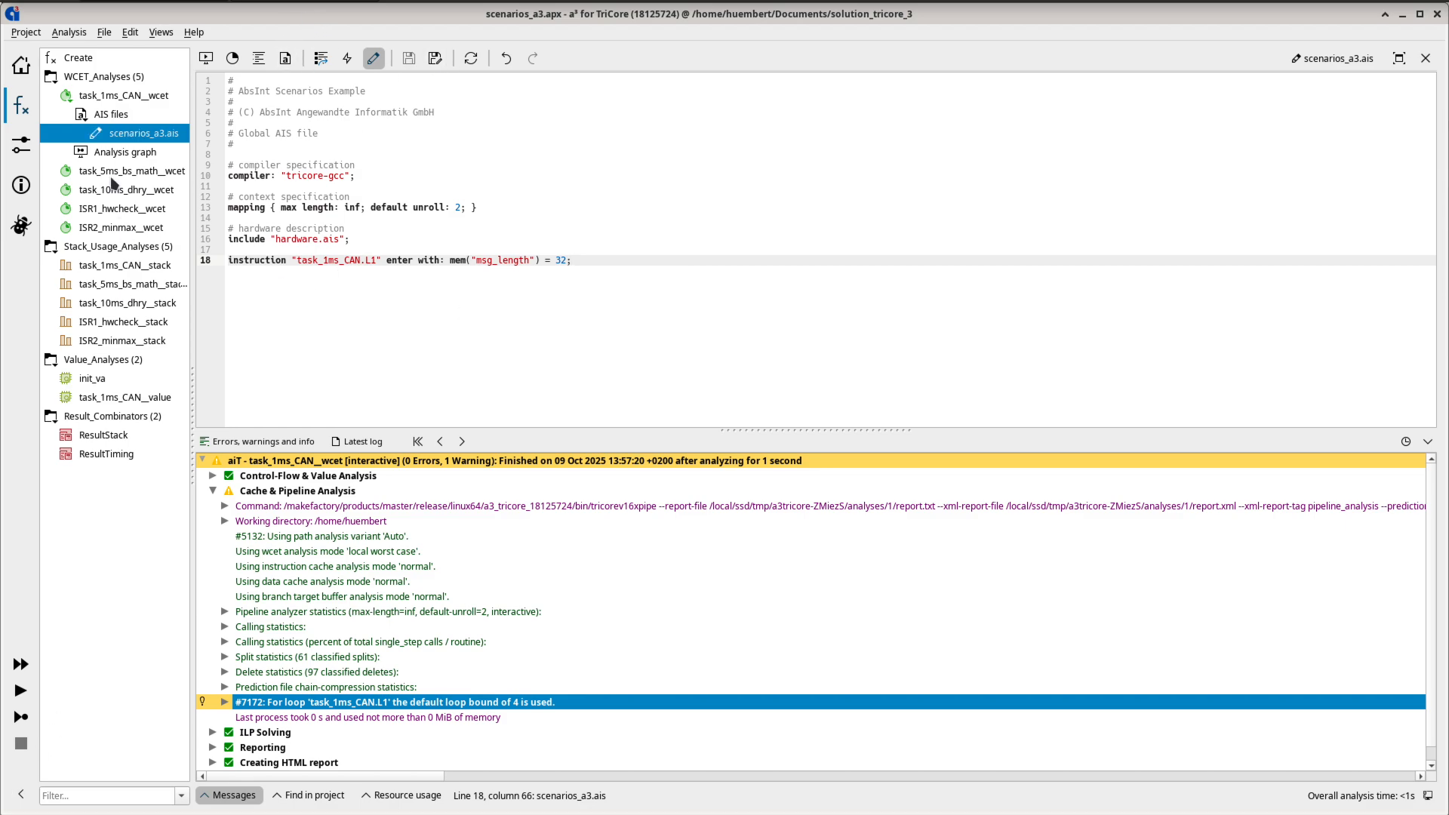
# - Rerun the task_1ms_CAN__wcet analysis without using existing results
pyautogui.click(113, 96)
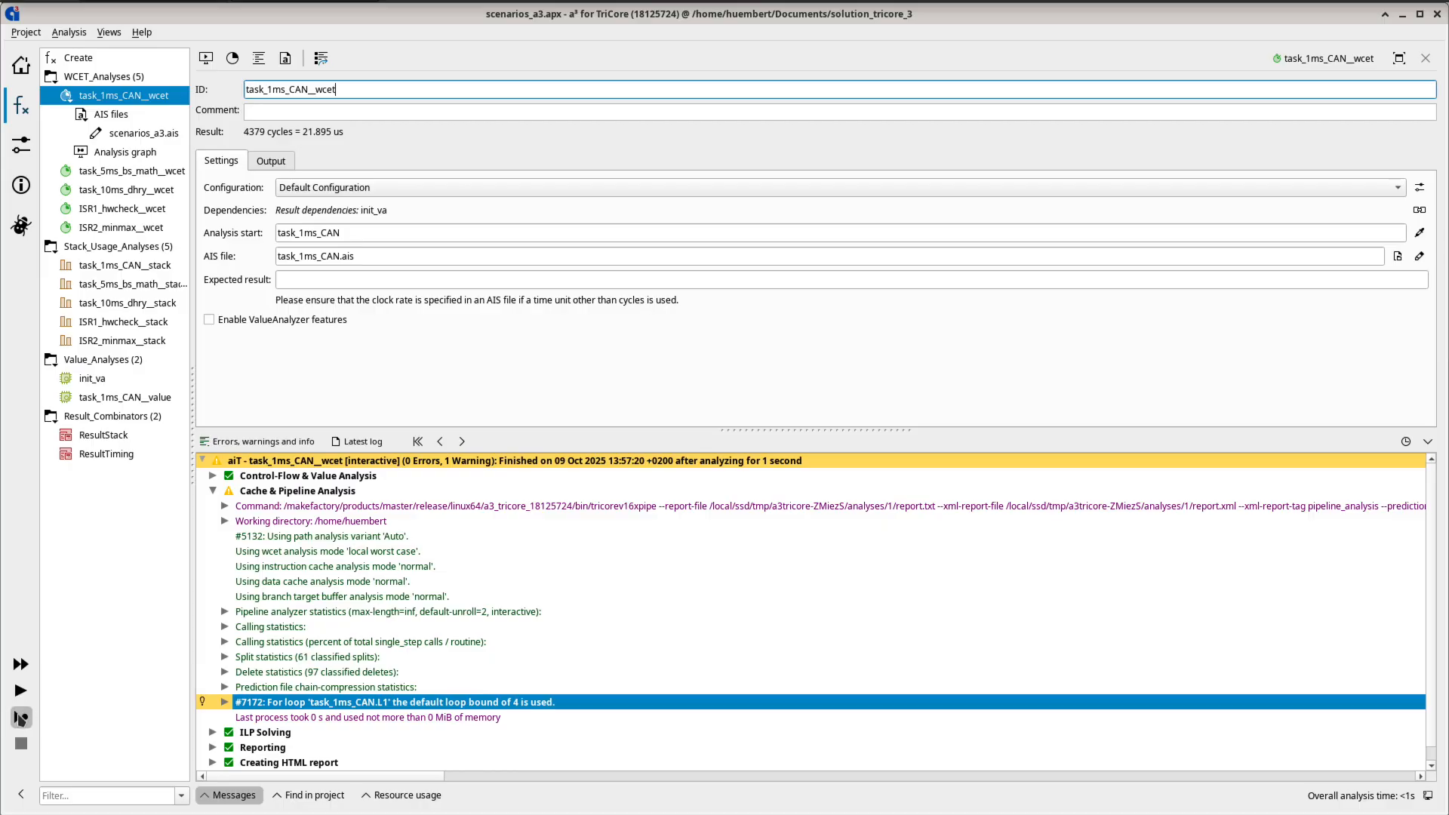
pyautogui.click(21, 716)
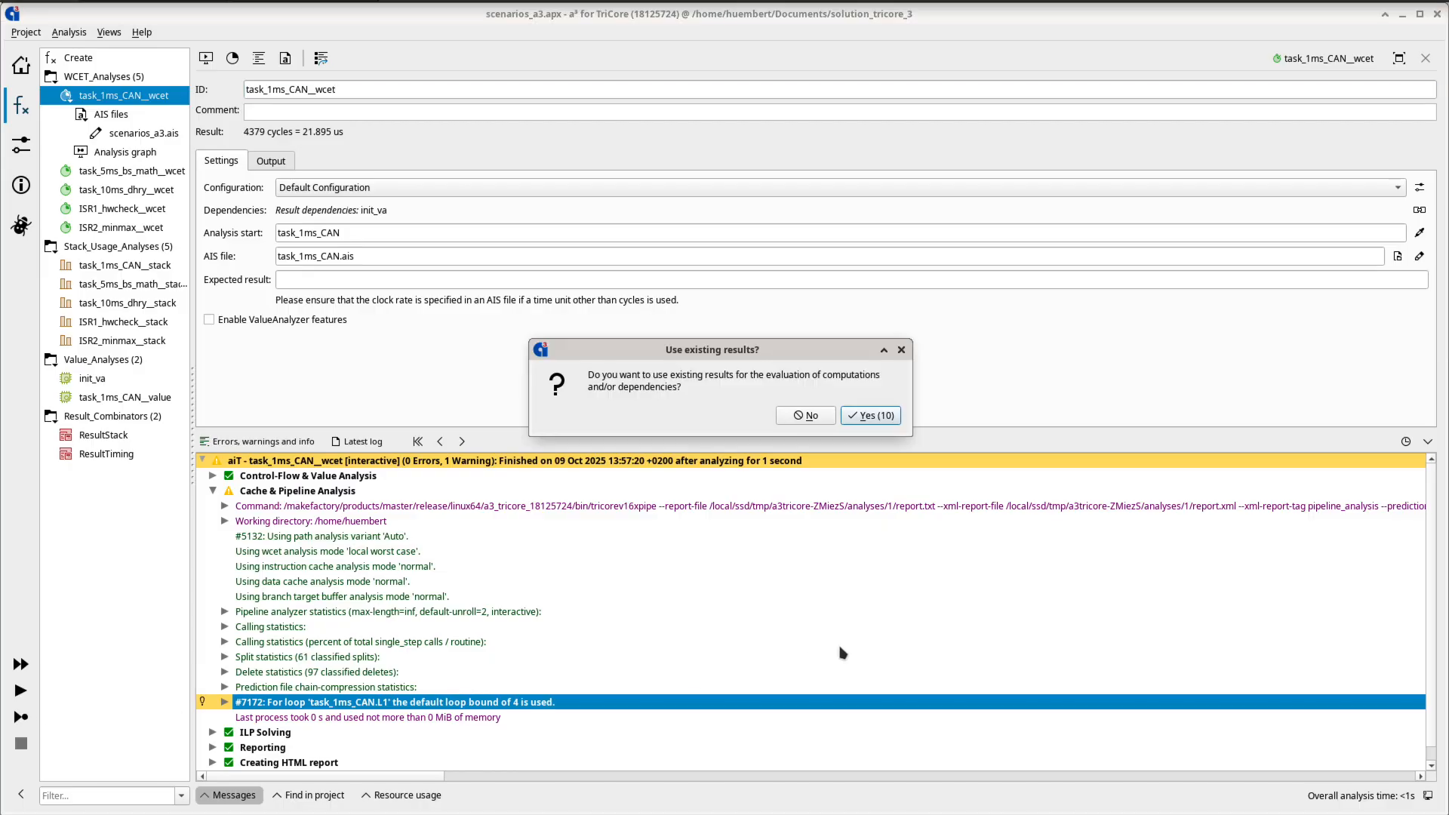
pyautogui.click(824, 420)
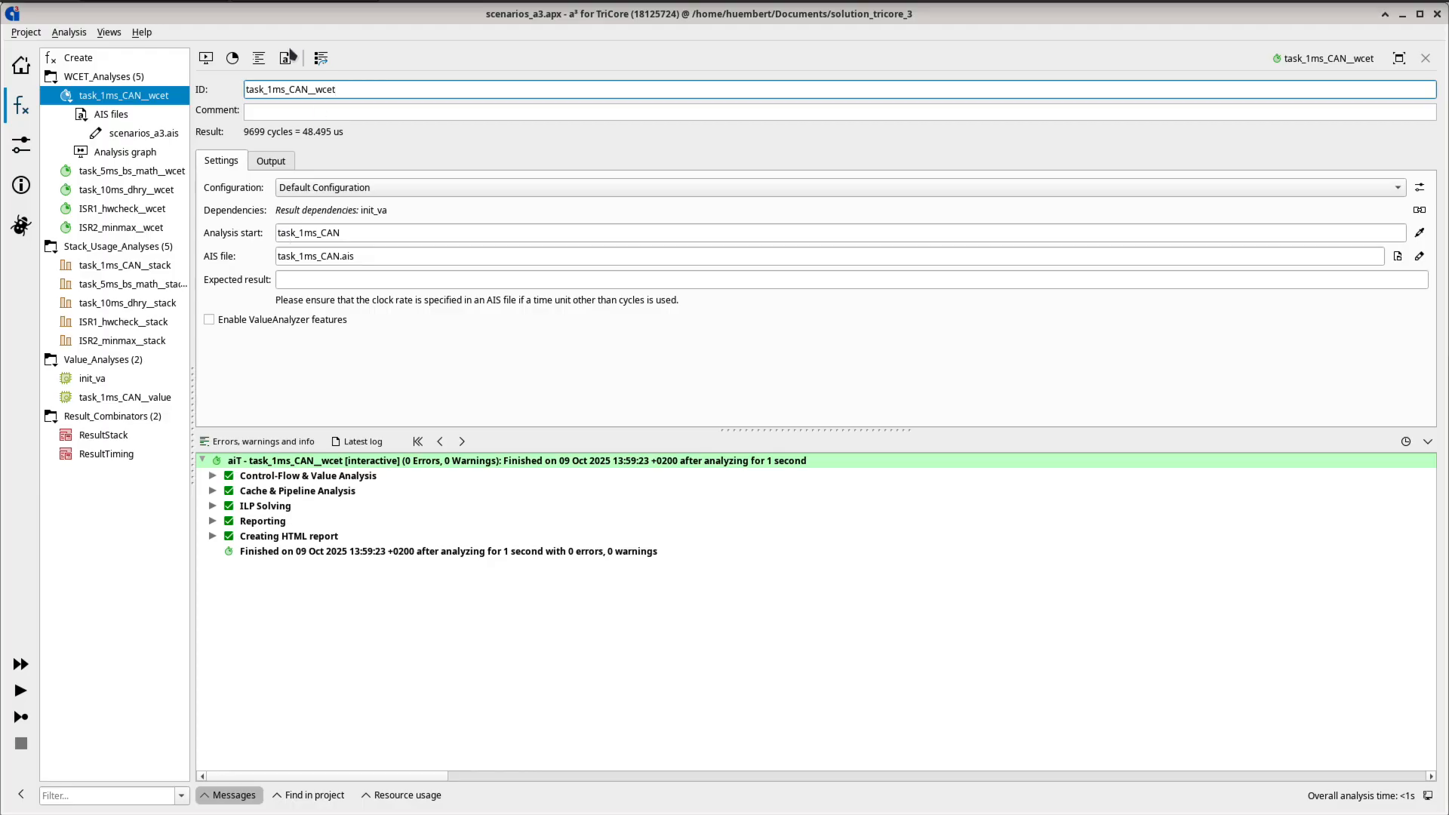
# - Open the analysis graph, unfold task_1ms_CAN and jump to the scenarios_a3.ais annotation attached to the task_1ms_CAN.L1 loop
pyautogui.click(205, 59)
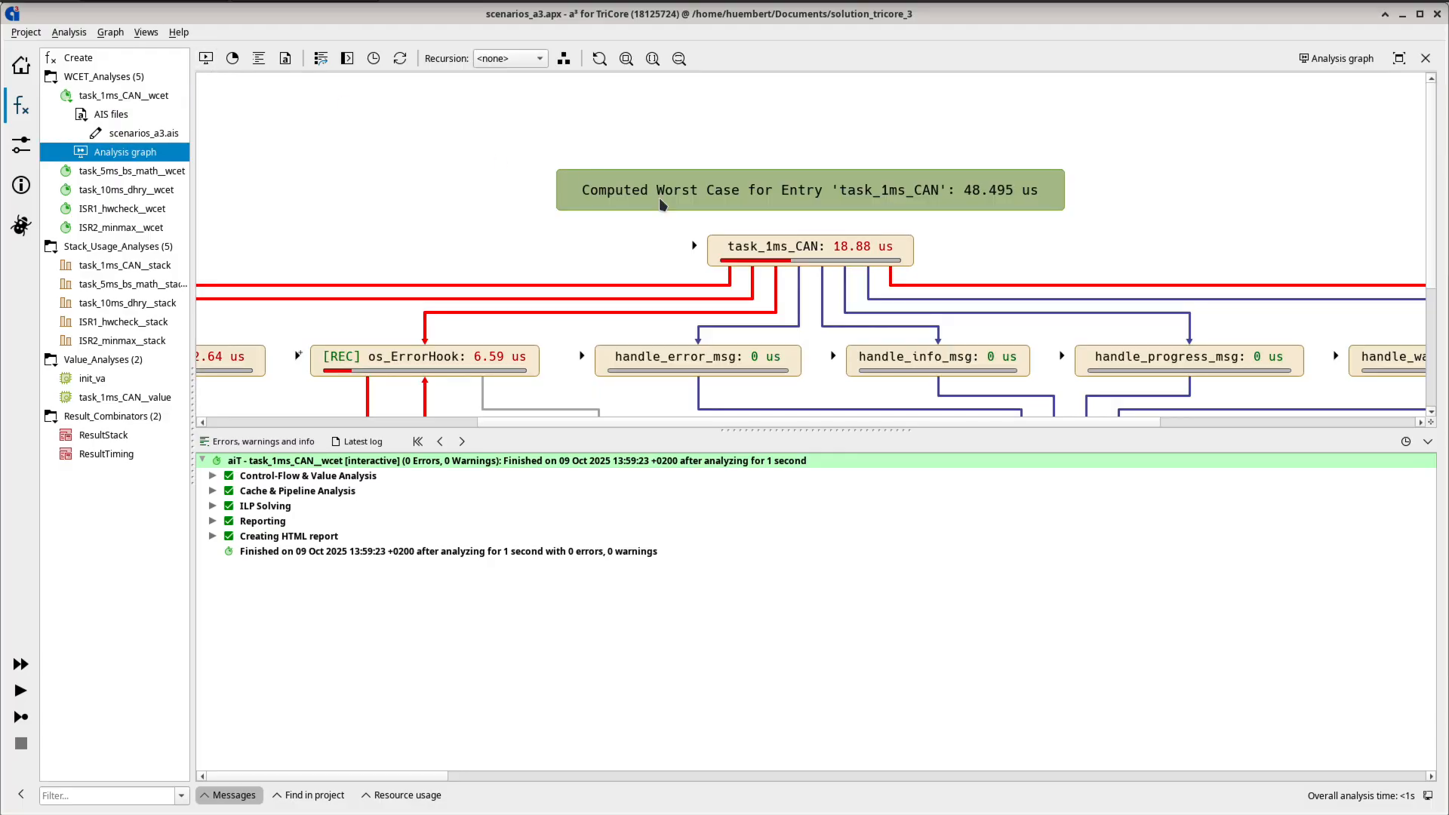
pyautogui.doubleClick(848, 257)
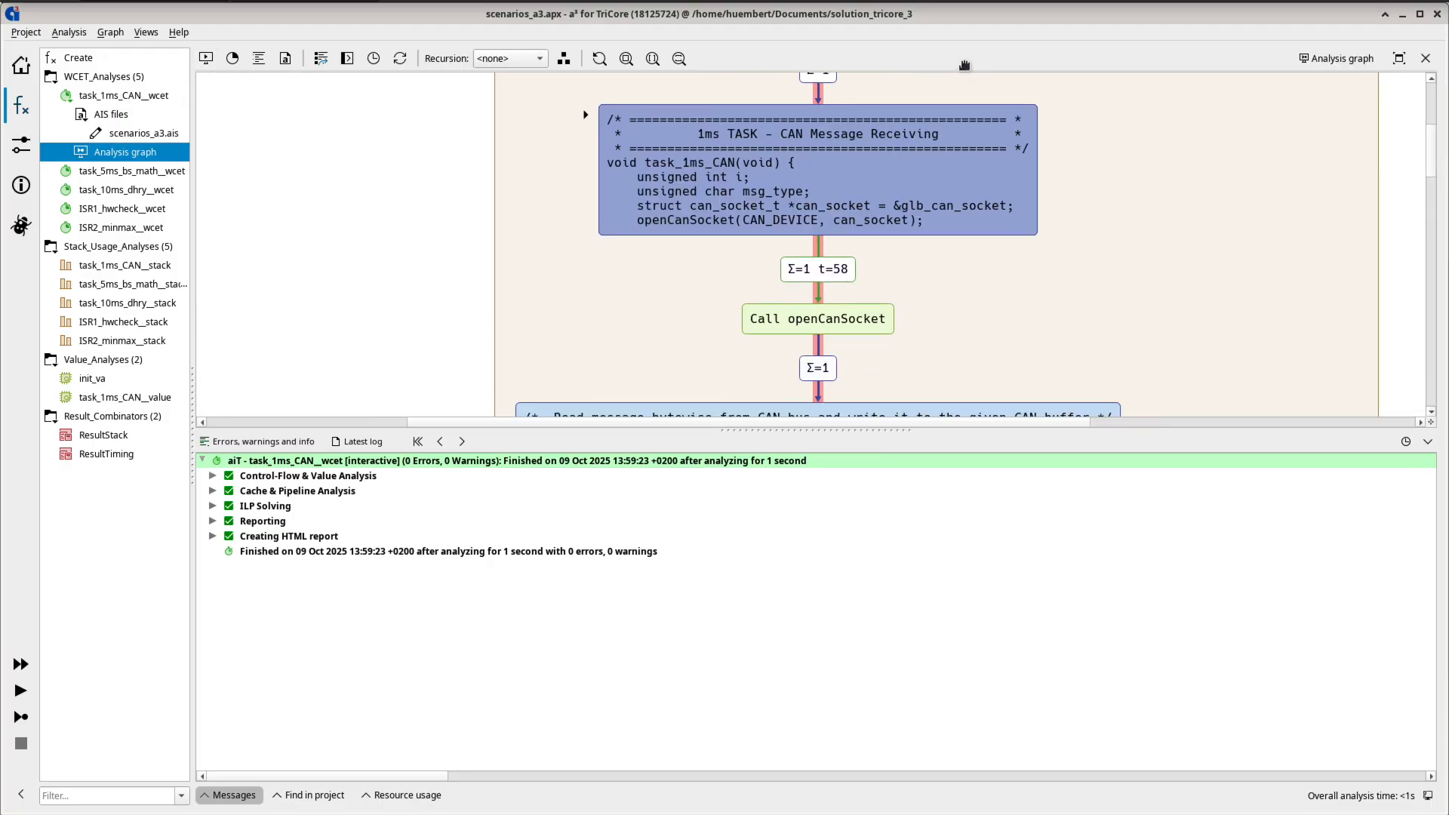
pyautogui.scroll(-4, 959, 181)
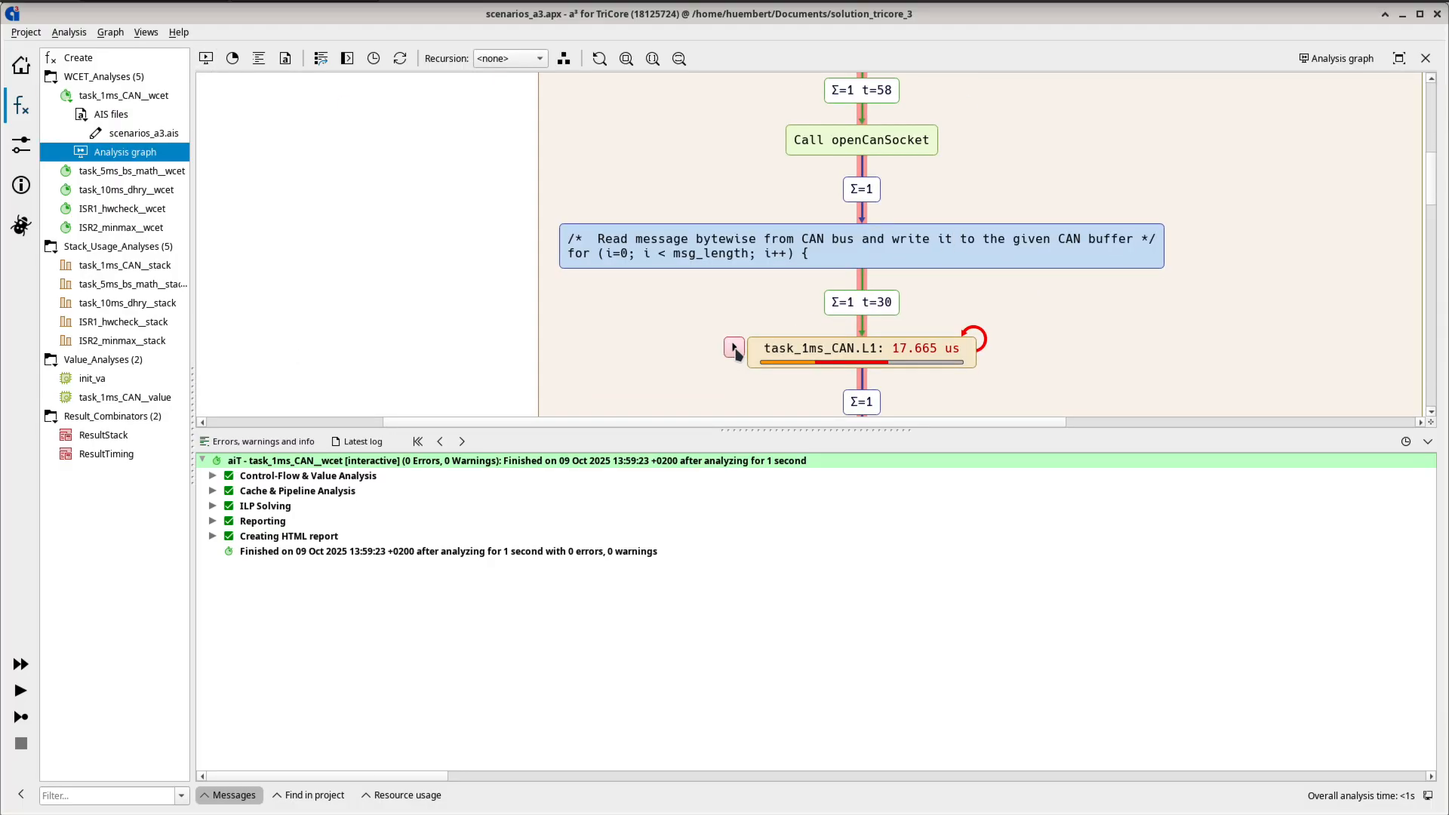
pyautogui.rightClick(736, 349)
pyautogui.moveTo(767, 363)
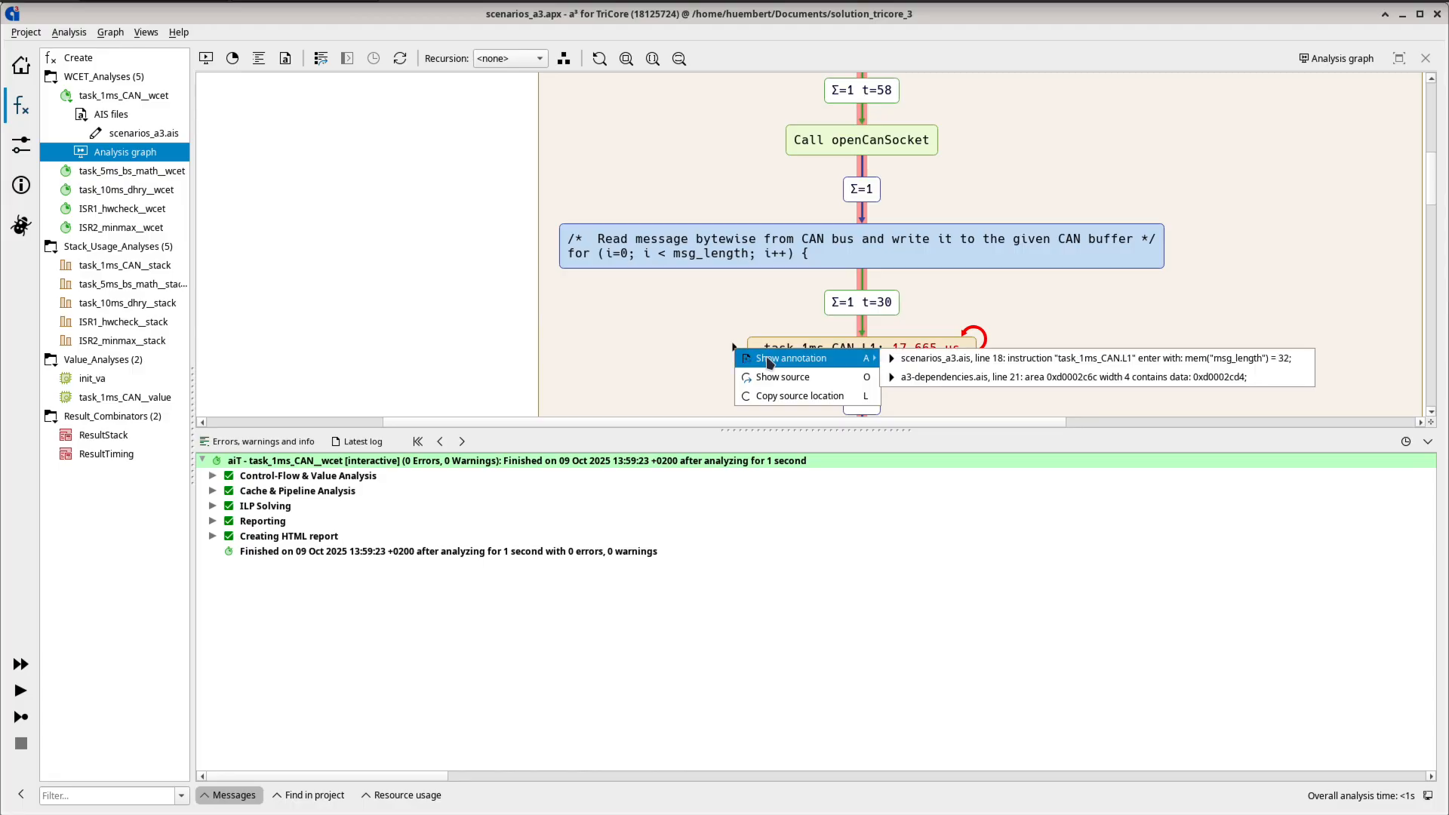
pyautogui.click(1135, 363)
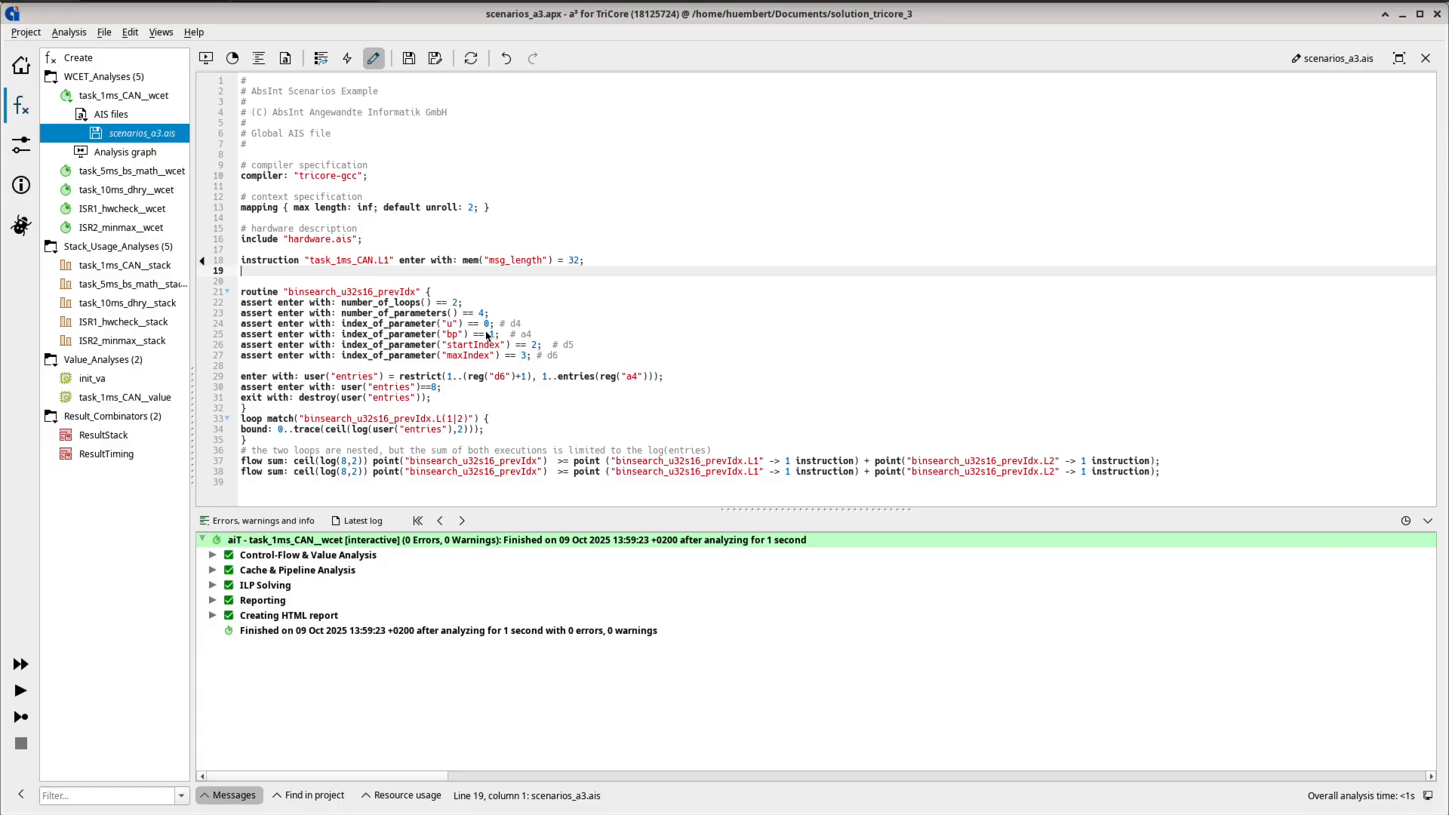
# - Indent the body of the binsearch_u32s16_prevIdx routine block and the bound line inside the loop match block
pyautogui.click(243, 304)
pyautogui.moveTo(243, 303); pyautogui.dragTo(447, 402)
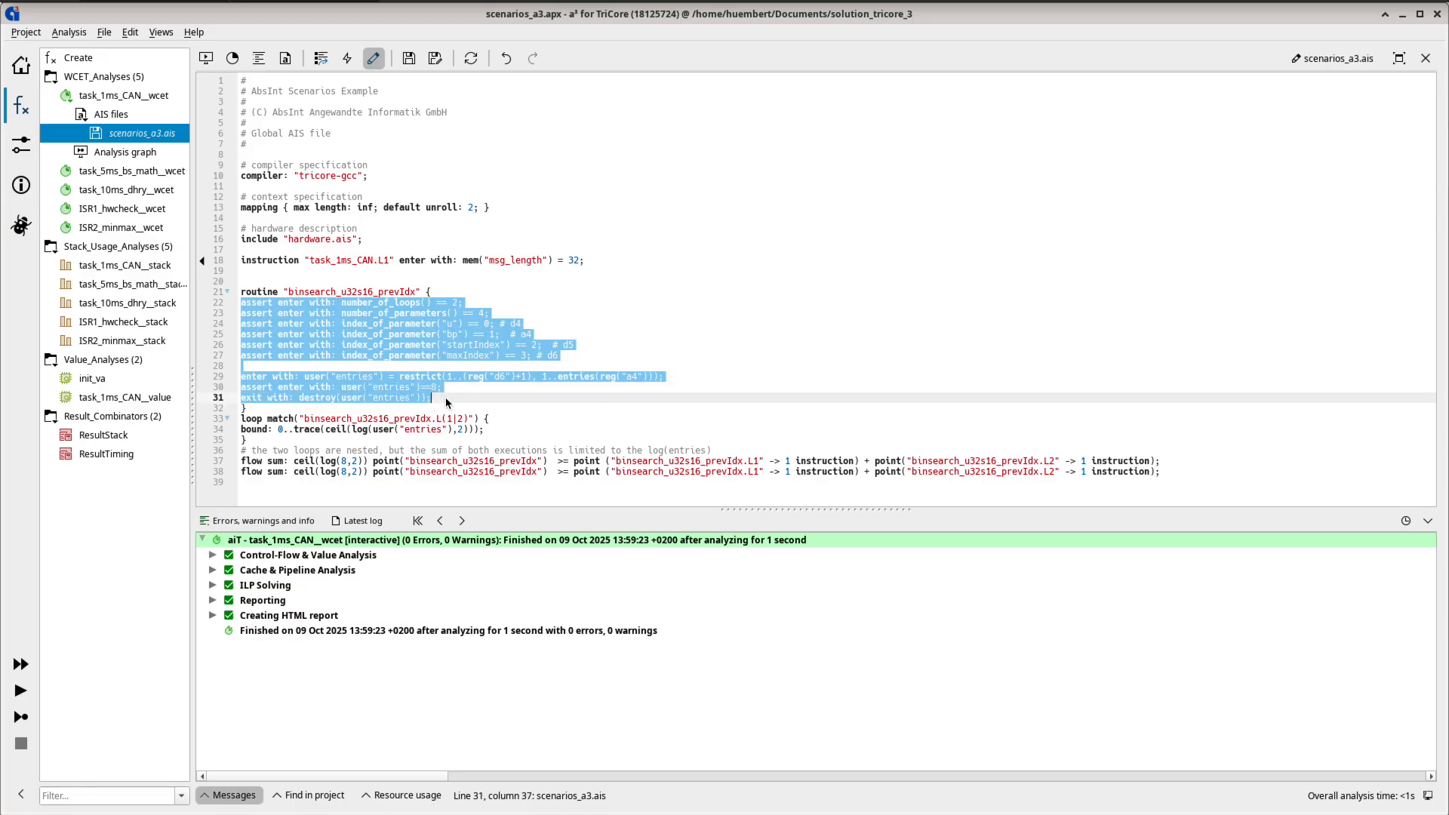
pyautogui.rightClick(395, 341)
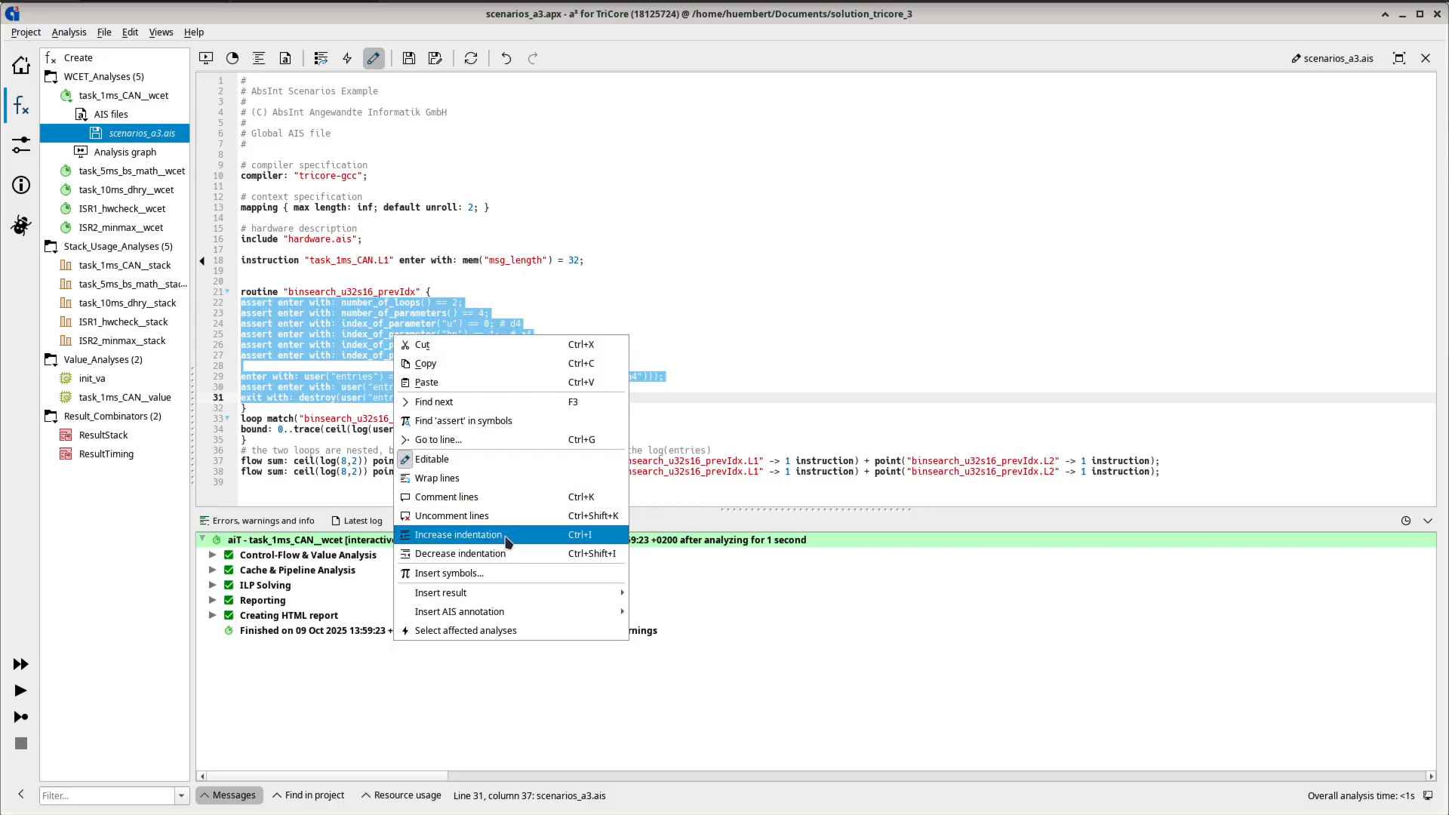
pyautogui.click(602, 542)
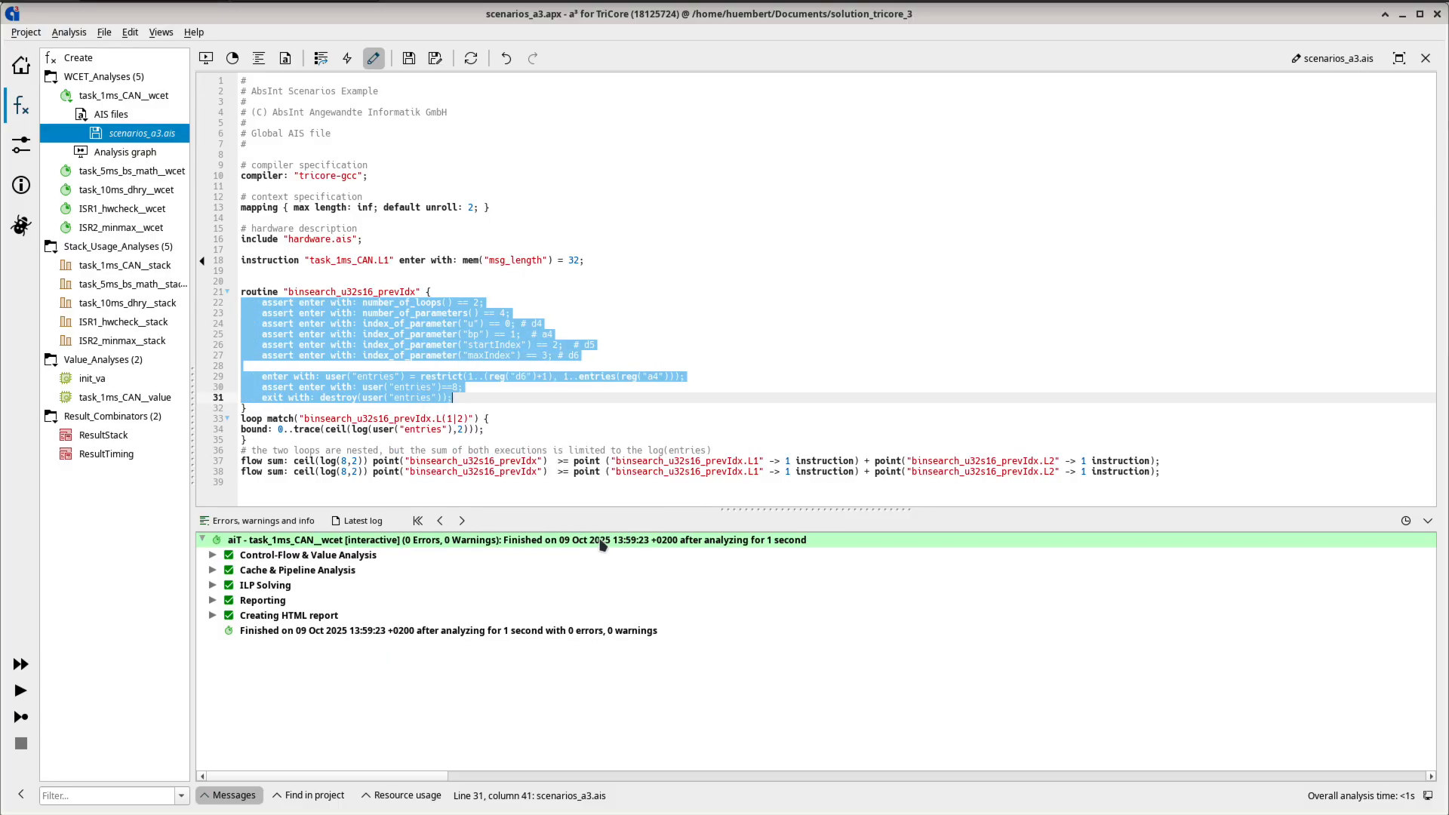
pyautogui.click(524, 419)
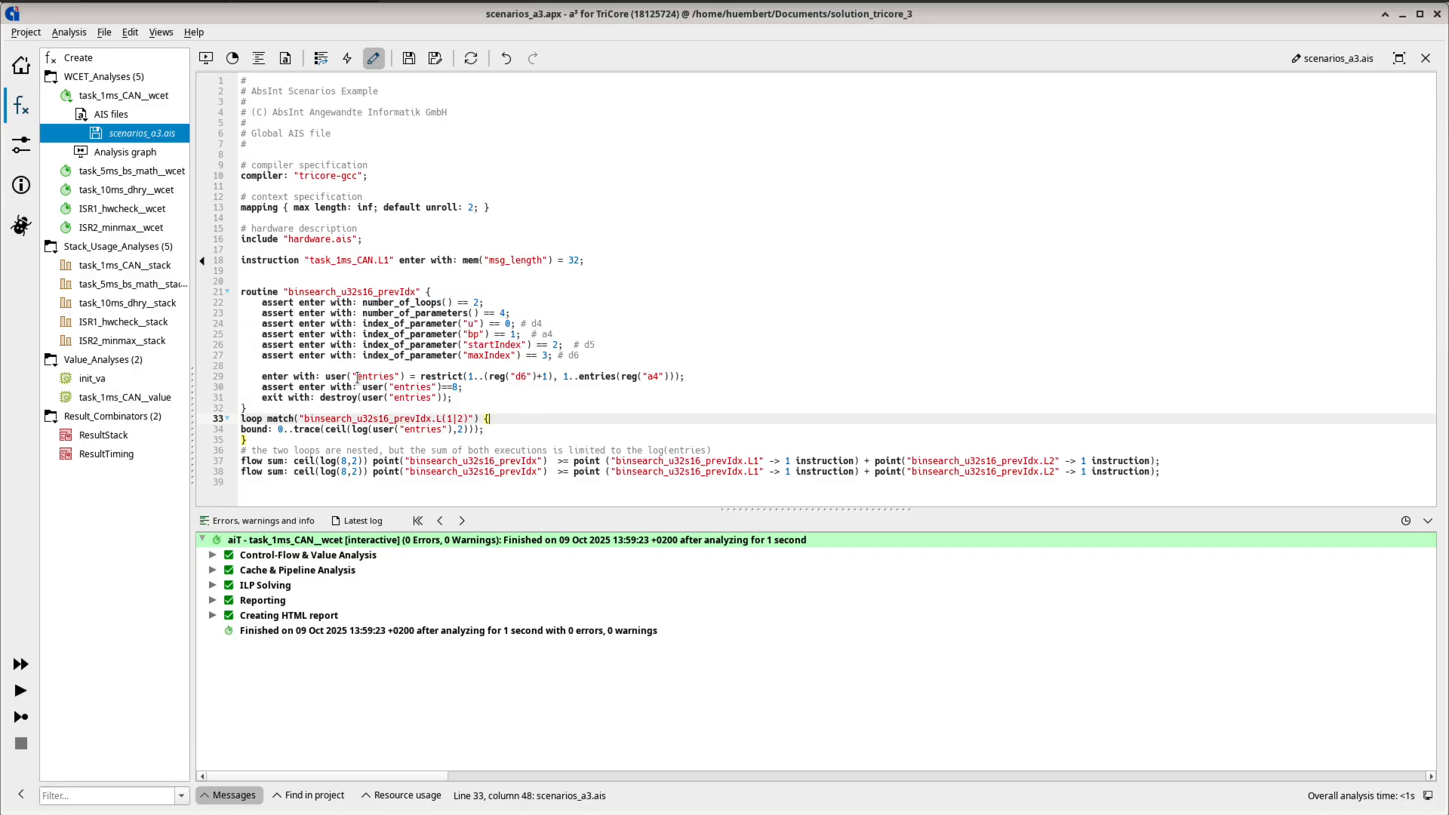
pyautogui.click(246, 431)
pyautogui.press('Tab')
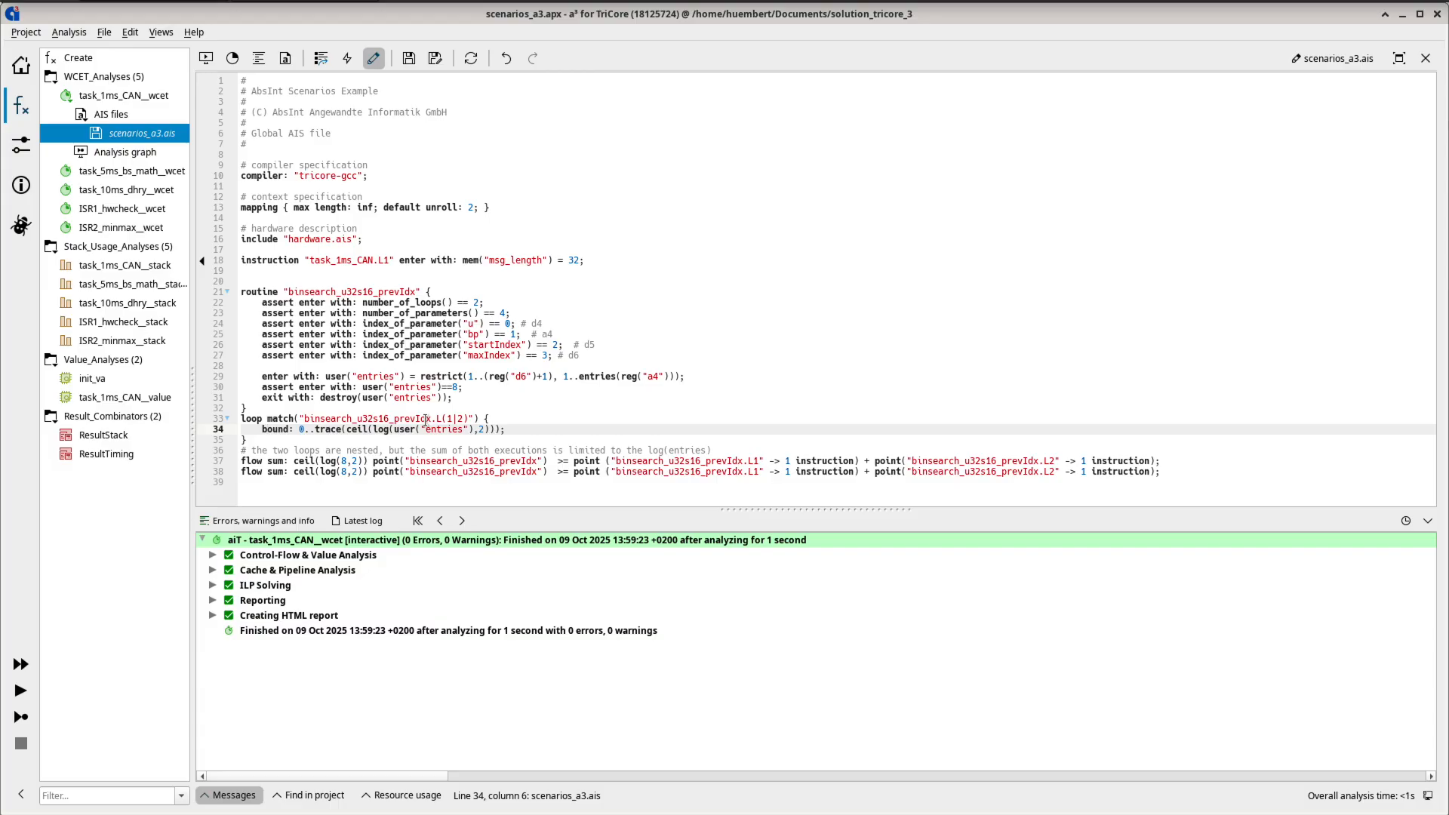
# - Wrap the routine and loop annotations in a try block and indent its contents
pyautogui.click(274, 281)
pyautogui.write('try {')
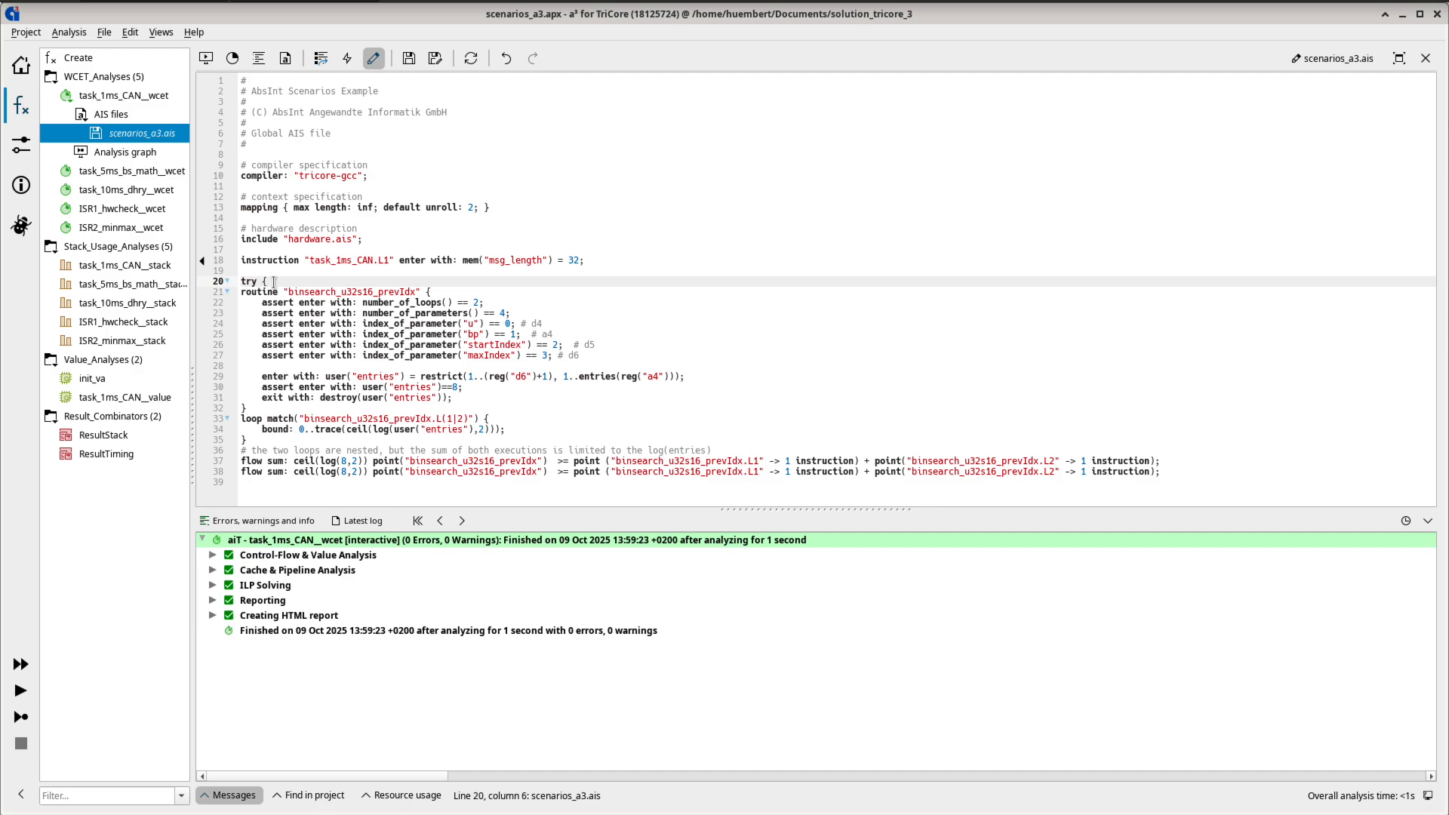
pyautogui.click(268, 484)
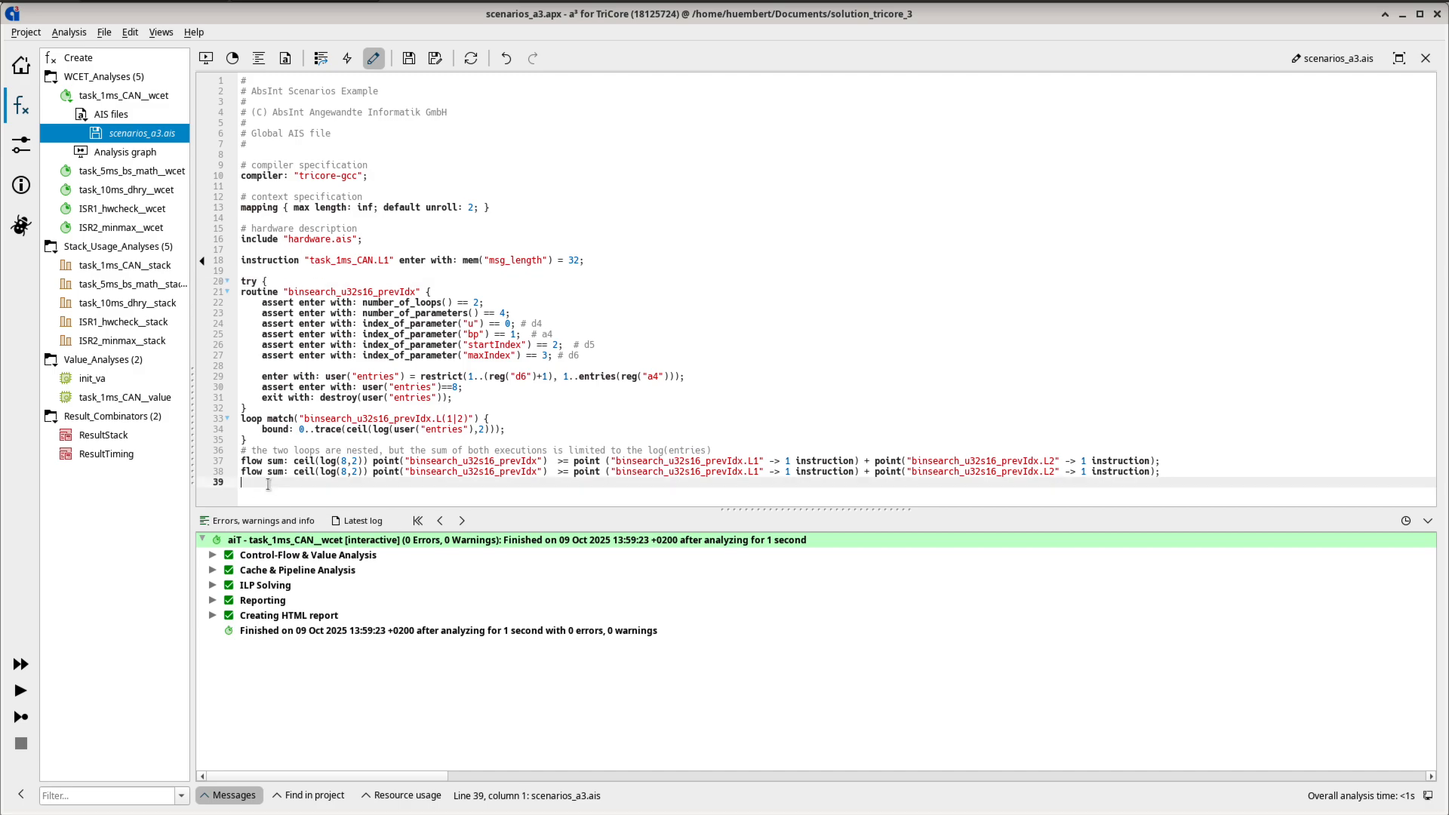
pyautogui.write('}')
pyautogui.moveTo(1162, 471); pyautogui.dragTo(236, 299)
pyautogui.press('Tab')
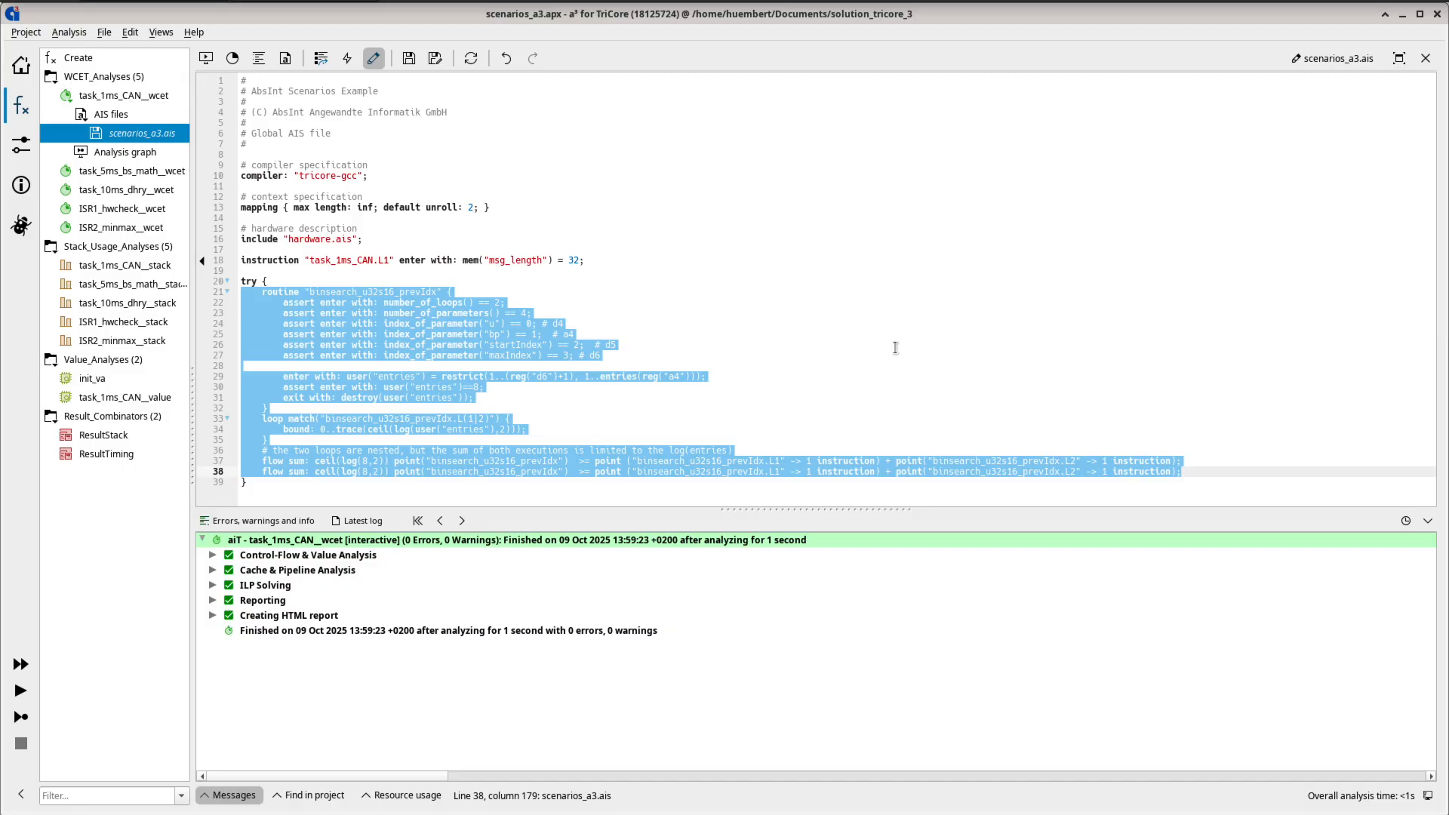
pyautogui.click(533, 485)
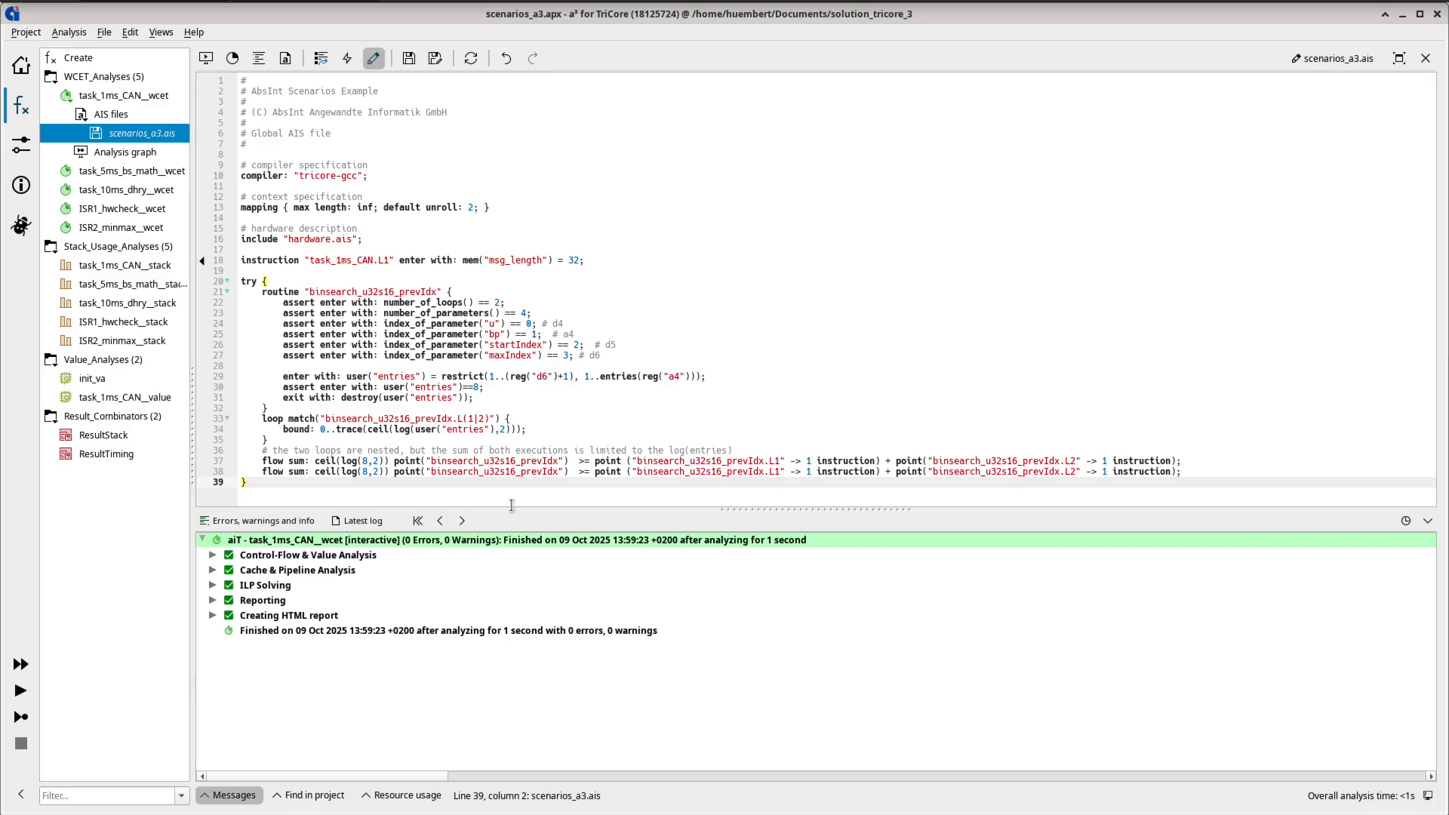
# - Remove the try block braces and unindent the enclosed annotations
pyautogui.click(211, 486)
pyautogui.press('Delete')
pyautogui.moveTo(268, 280); pyautogui.dragTo(169, 282)
pyautogui.press('Delete')
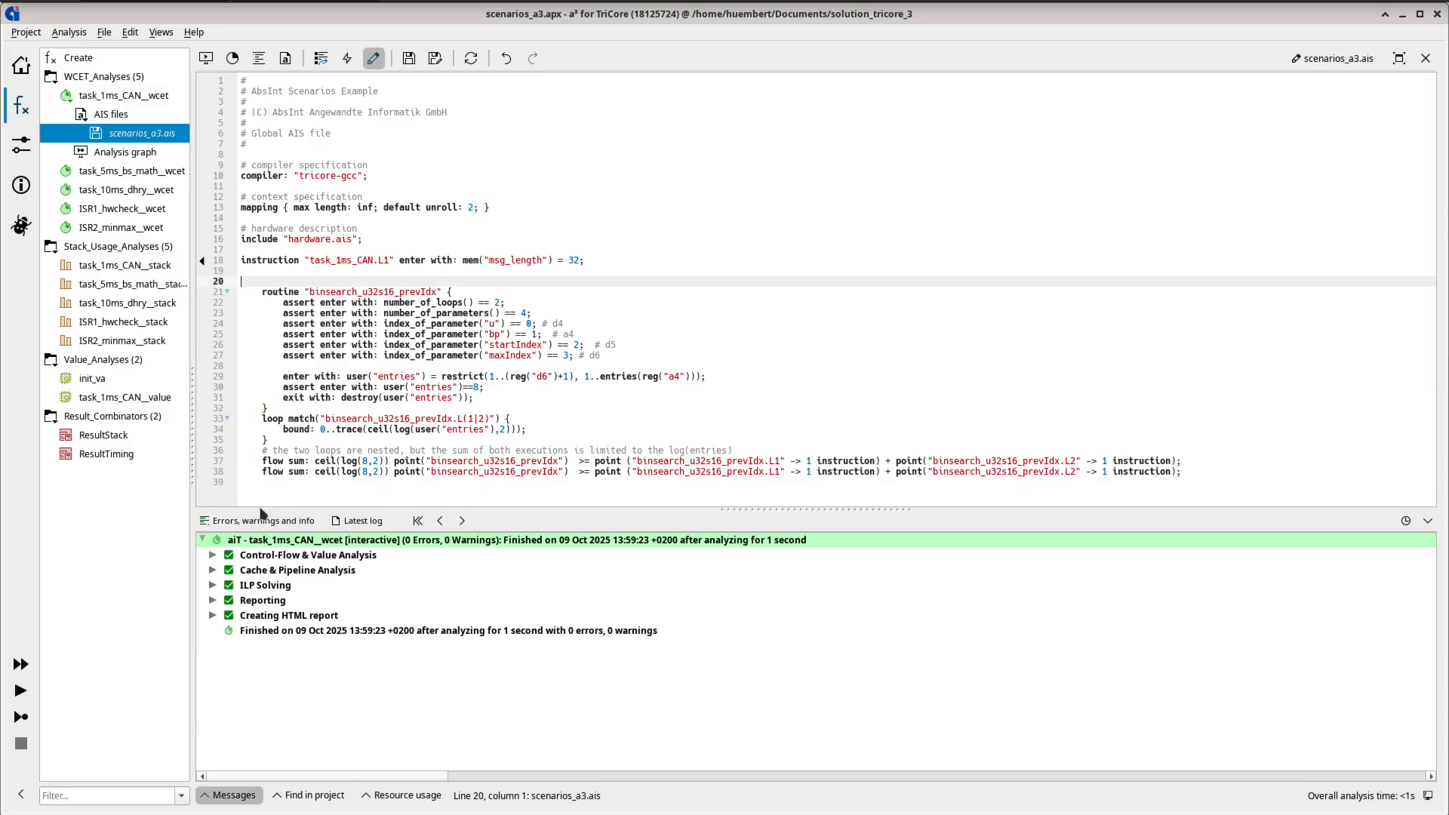
pyautogui.moveTo(248, 482); pyautogui.dragTo(212, 297)
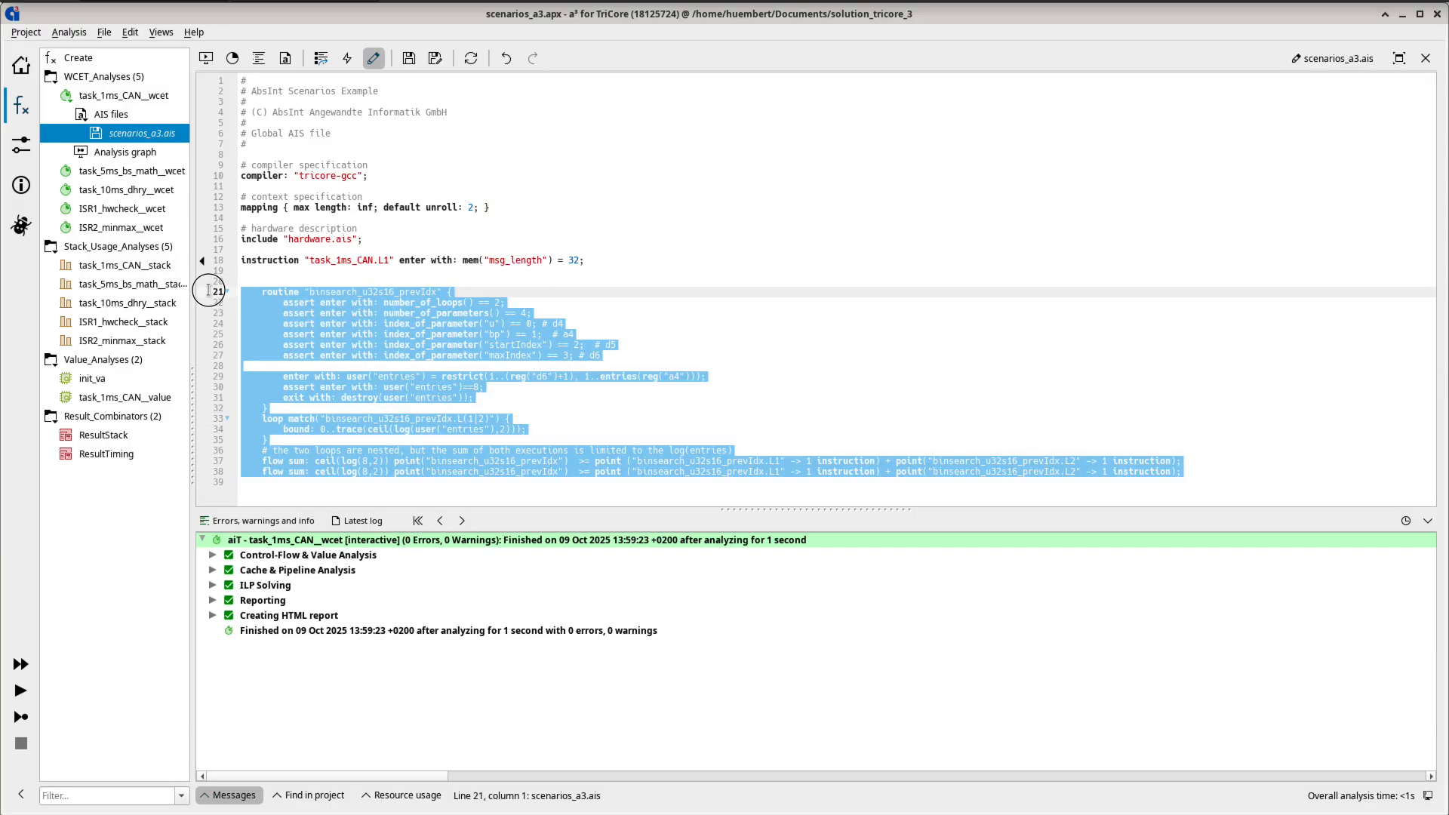
pyautogui.hotkey('shift', 'Tab')
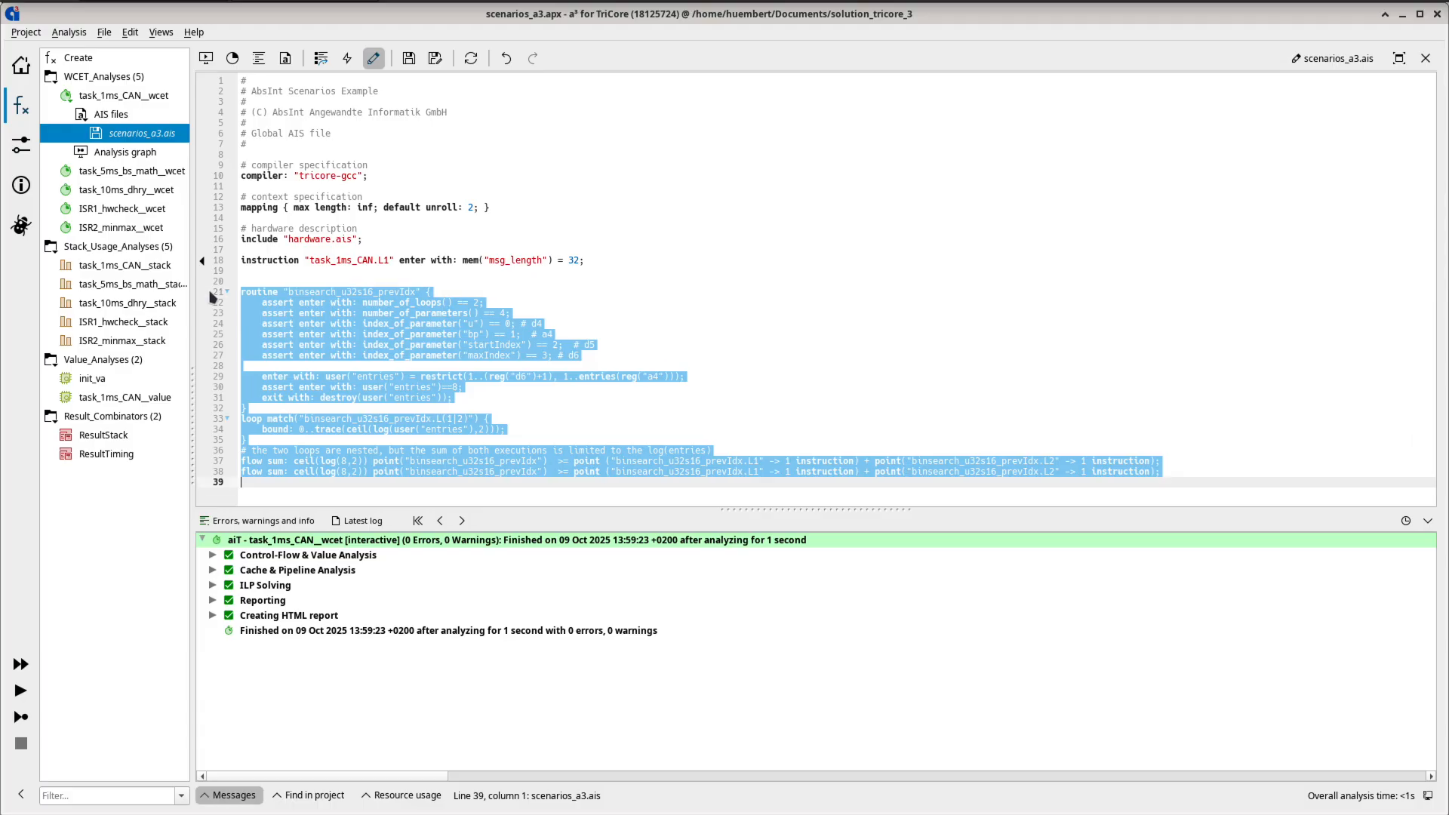
pyautogui.click(789, 309)
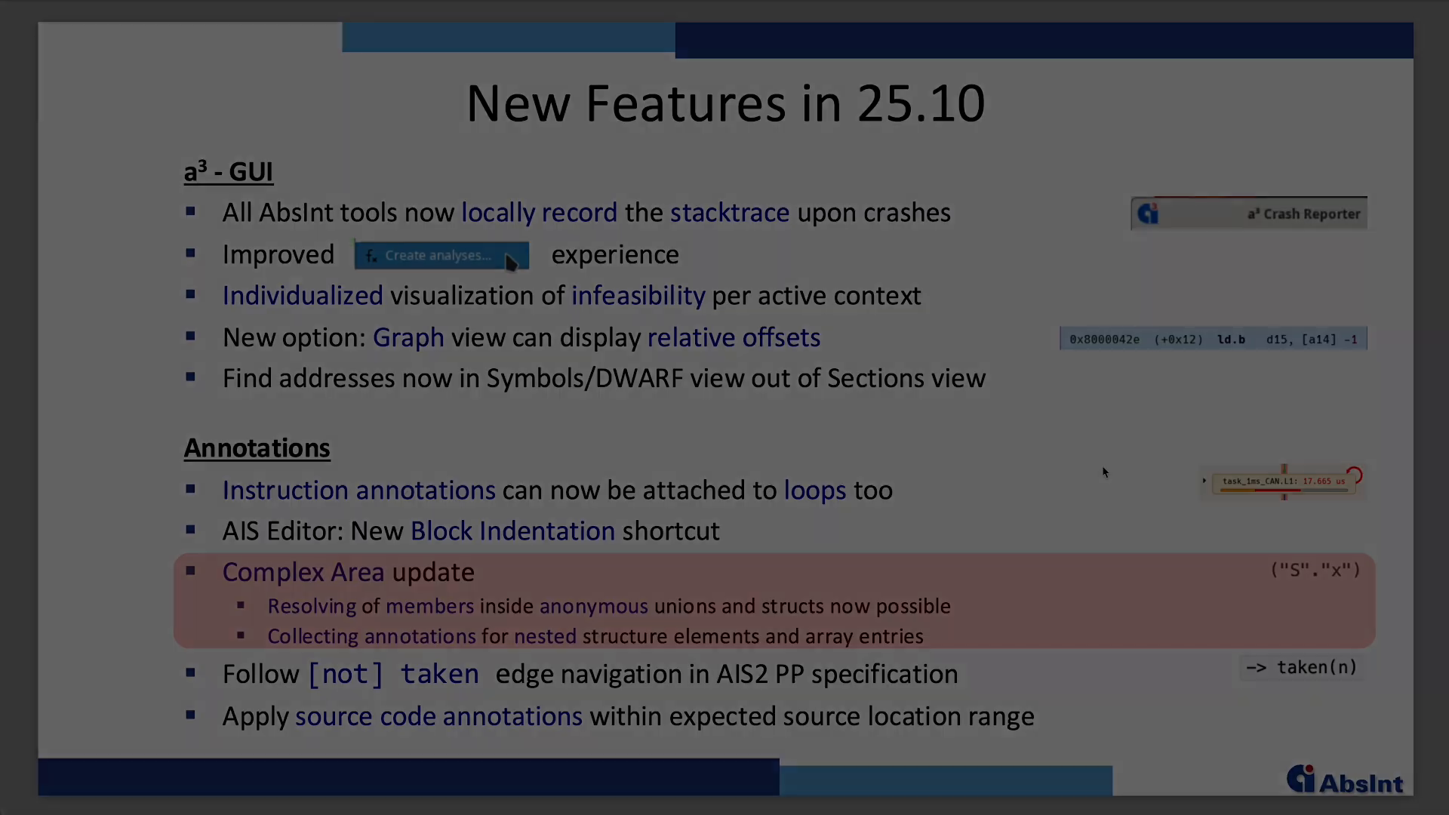
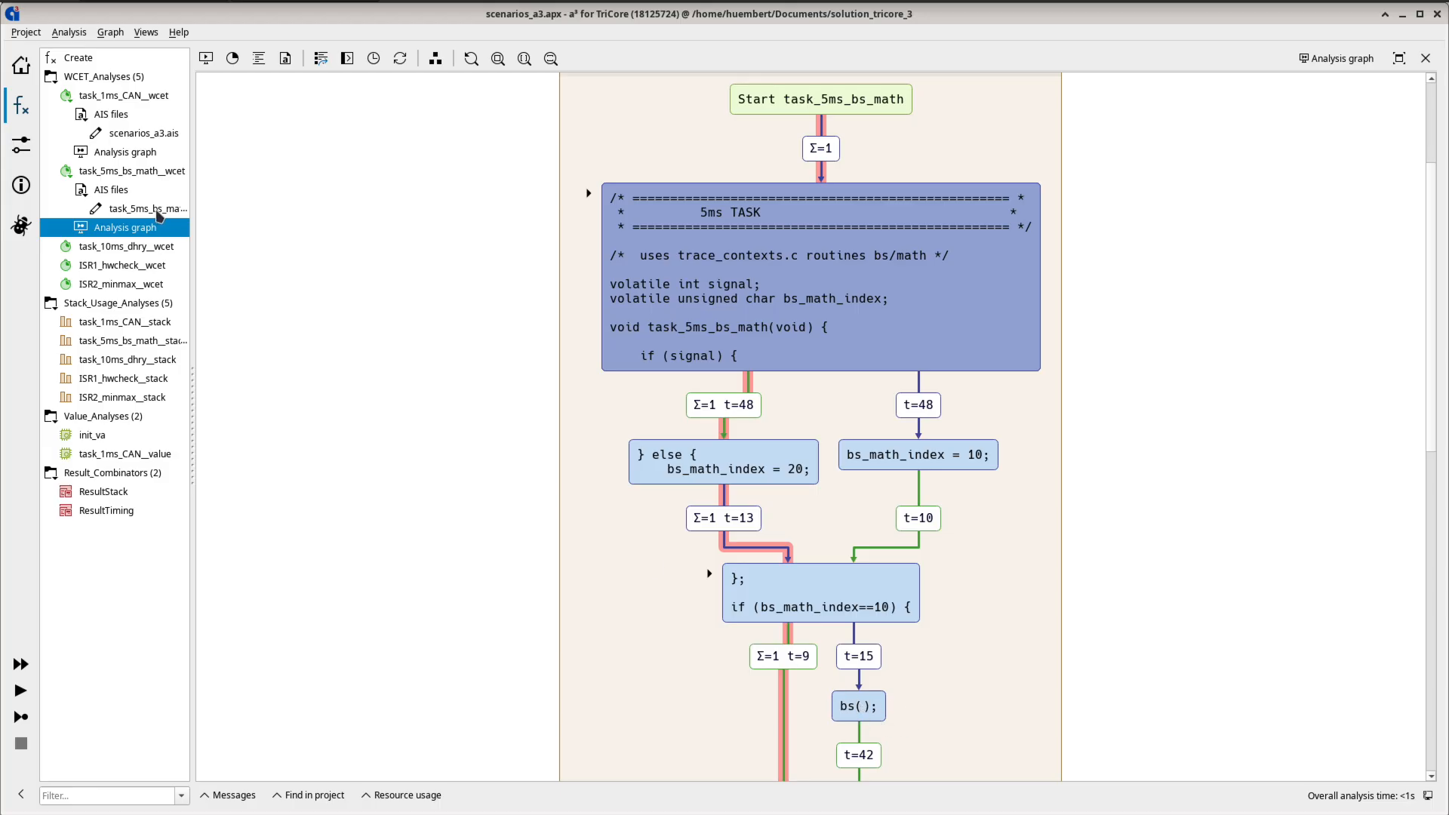
# - Open task_5ms_bs_math.ais, uncomment the ":analysis_start" instruction line and append -> taken(1) -> not taken(1) infeasible; to it
pyautogui.click(160, 213)
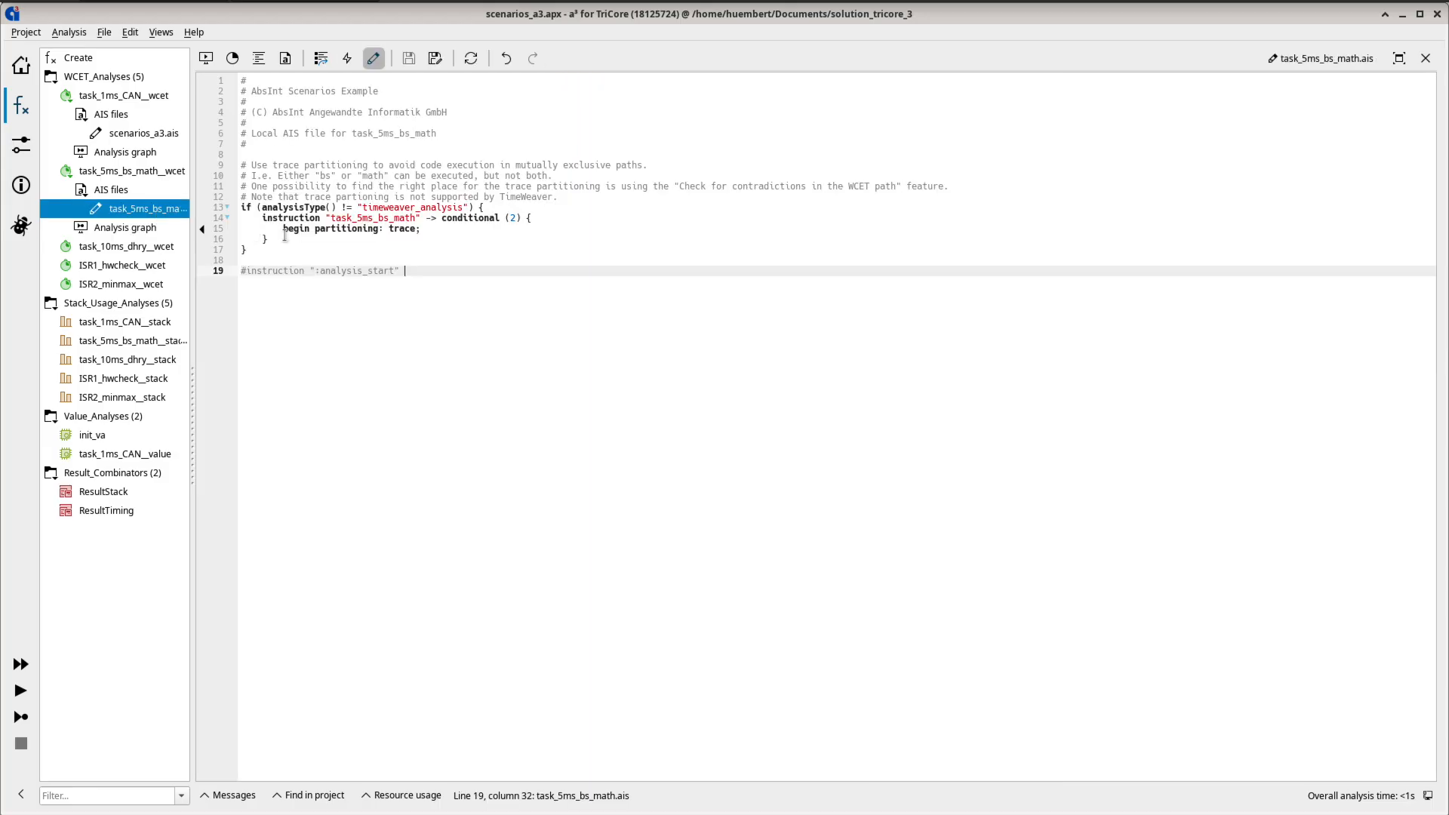
pyautogui.hotkey('ctrl', '/')
pyautogui.click(426, 275)
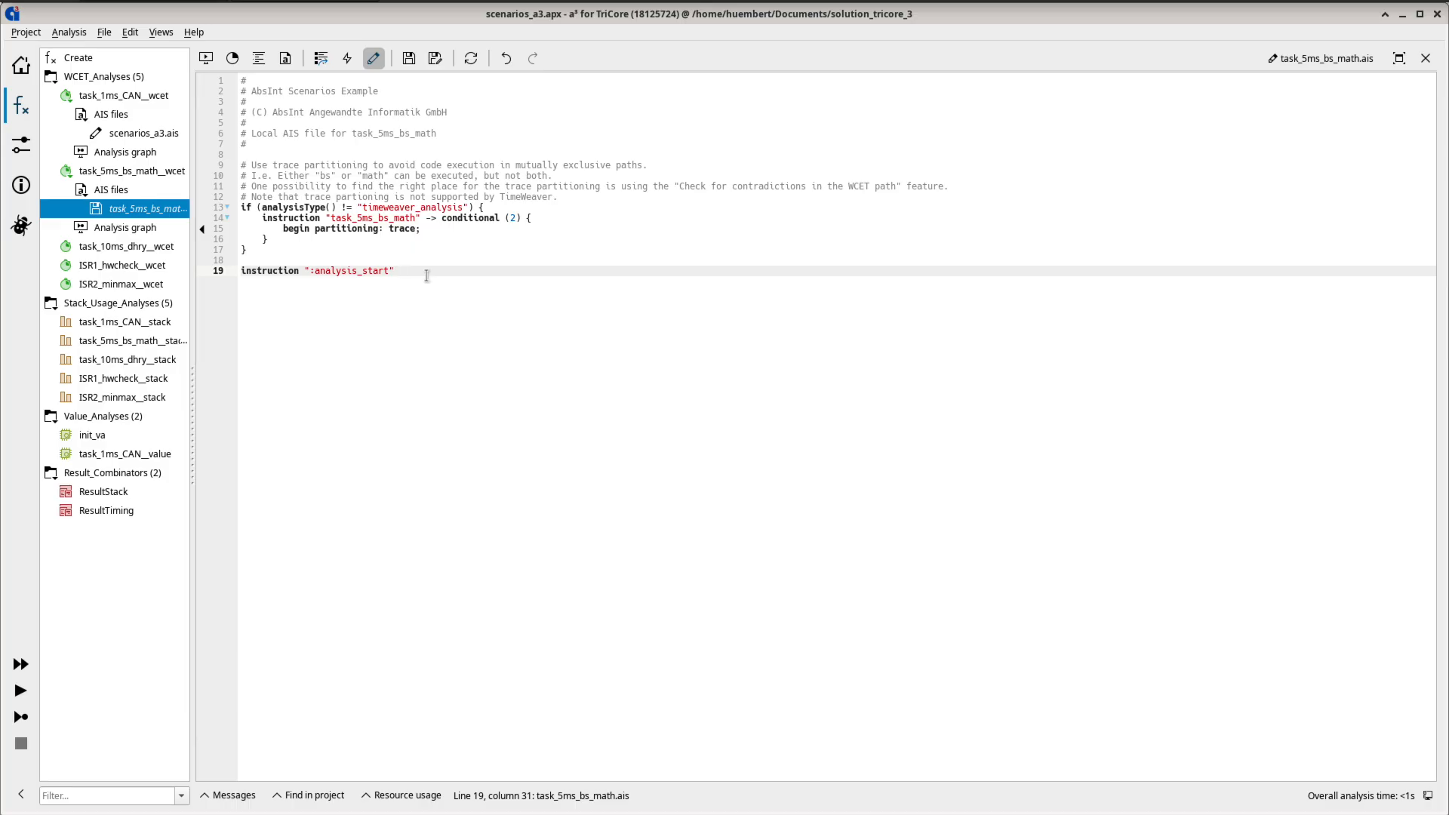
pyautogui.write('taken(1)')
pyautogui.write('-> not taken(1) infeasibl')
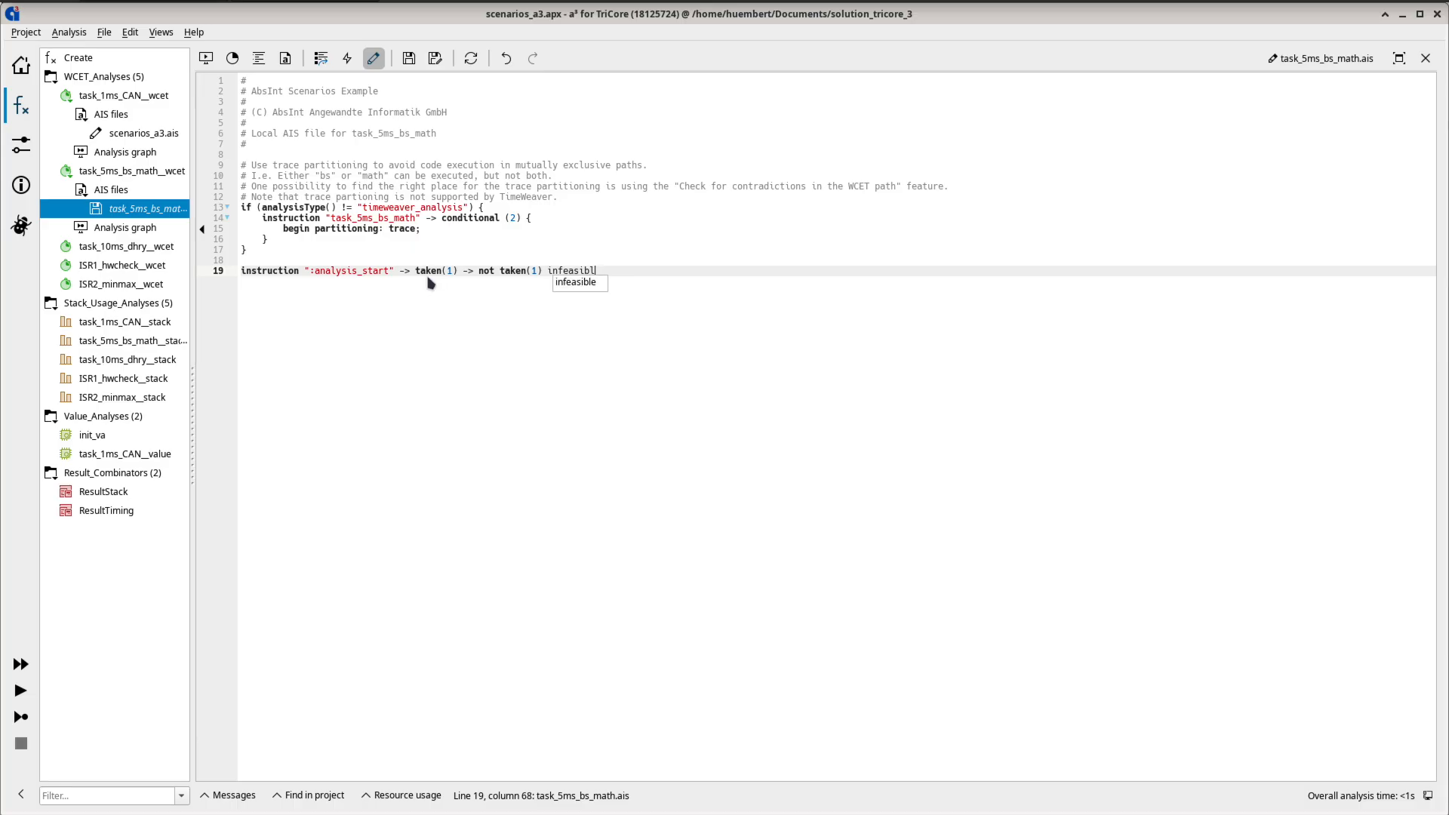
pyautogui.write('e;')
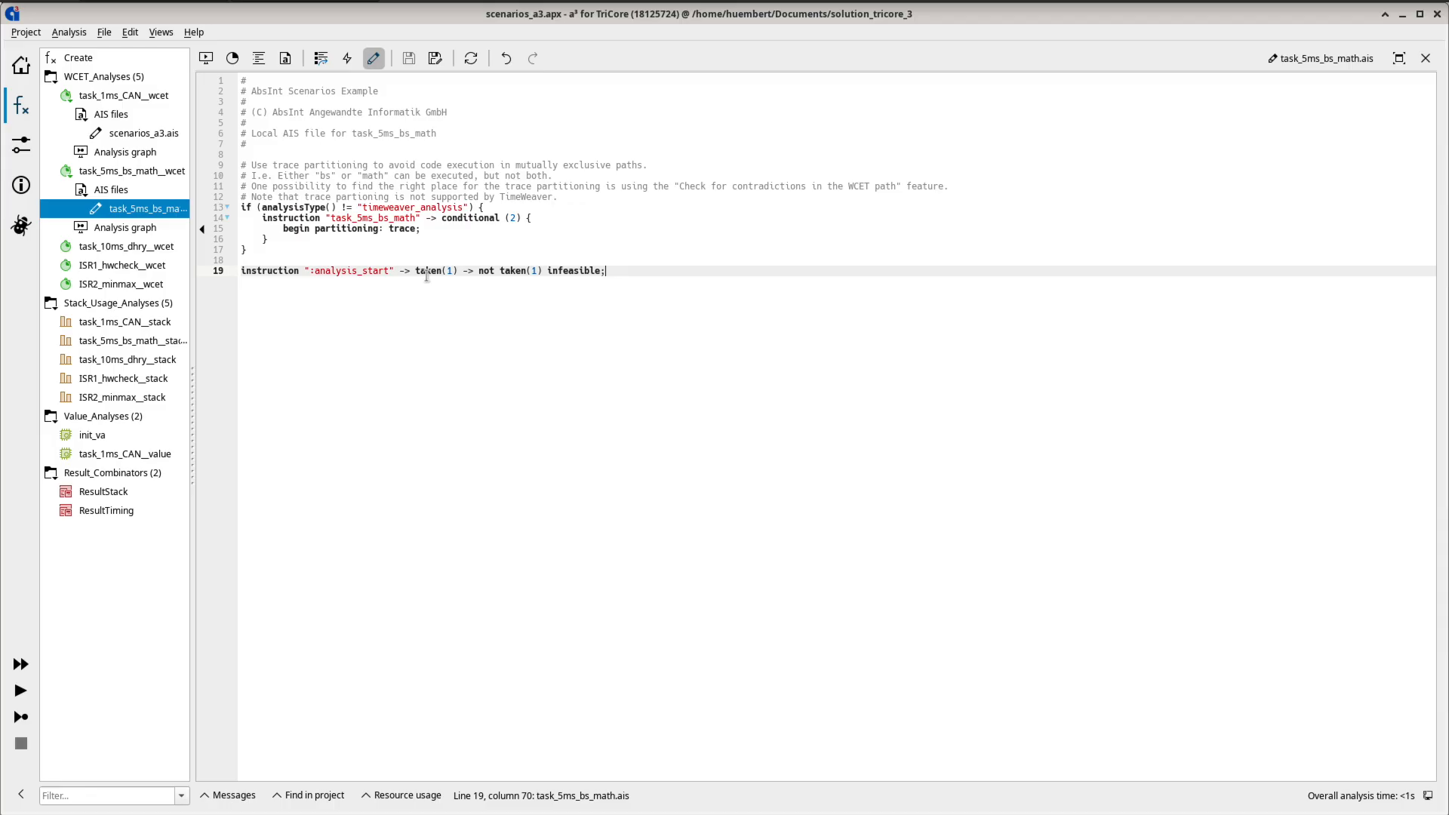
# - Run the analysis, open the analysis graph and unfold the task_5ms_bs_math routine to inspect its paths
pyautogui.click(23, 717)
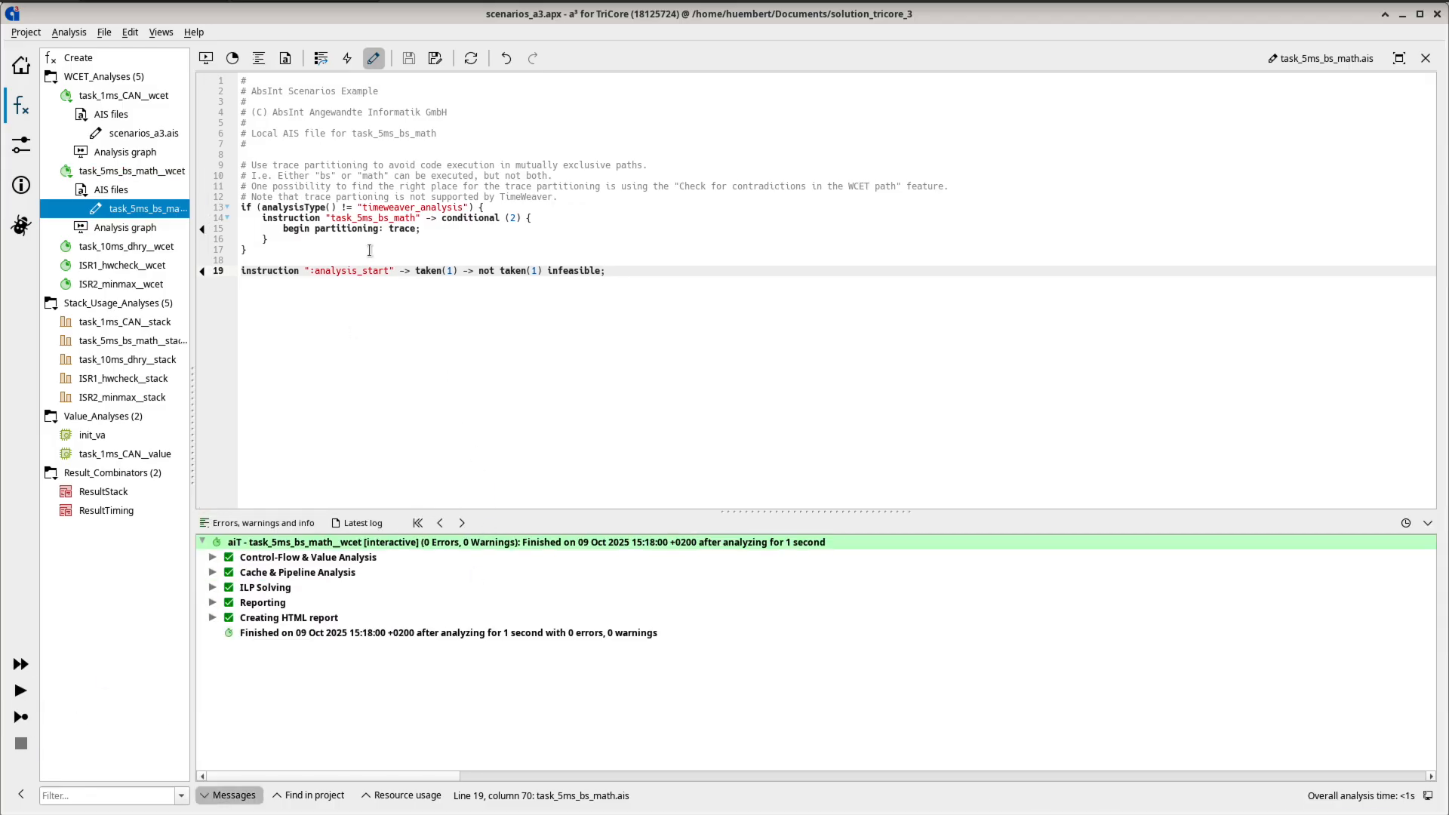
pyautogui.click(206, 59)
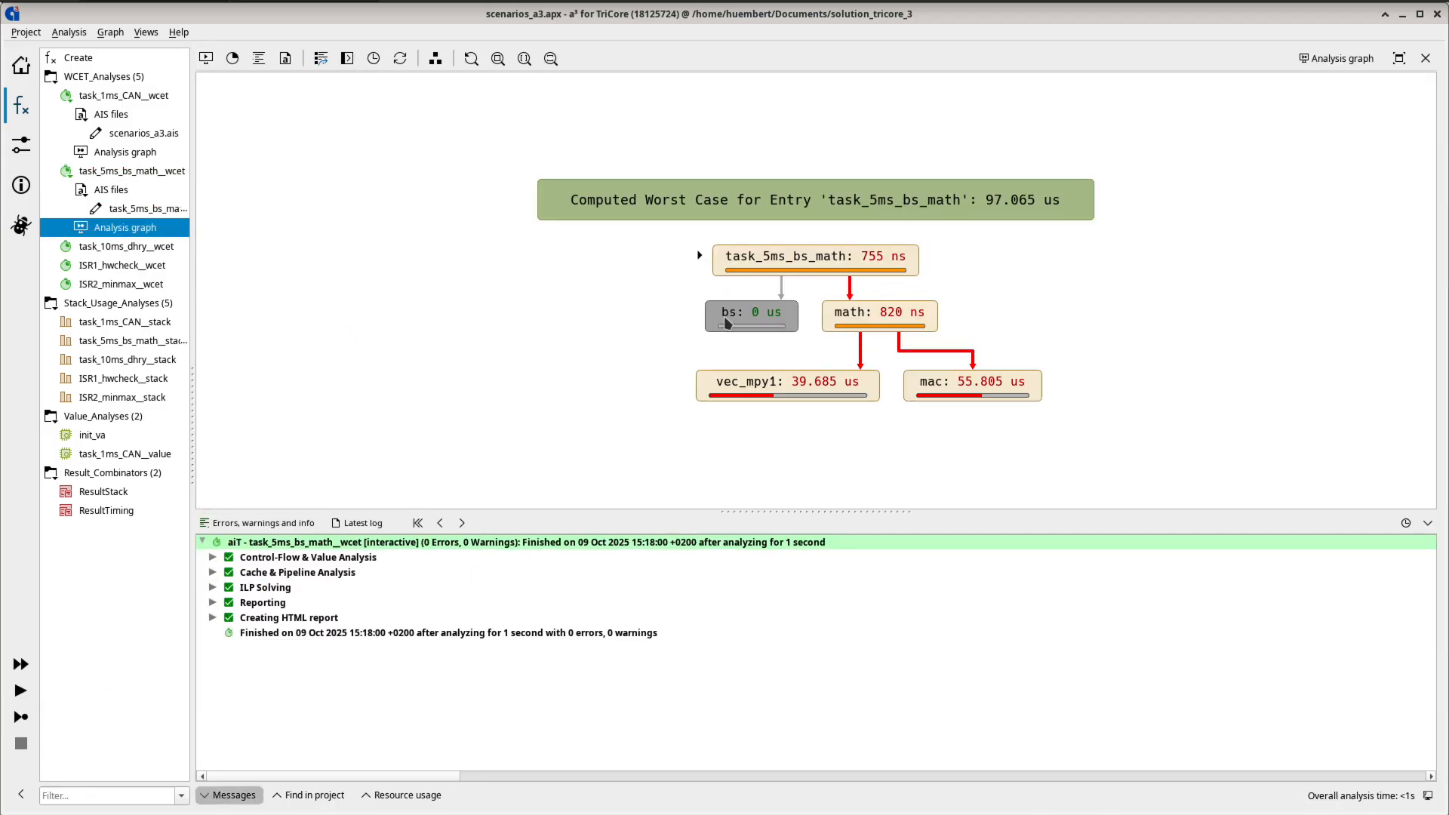
pyautogui.doubleClick(842, 259)
pyautogui.click(1427, 523)
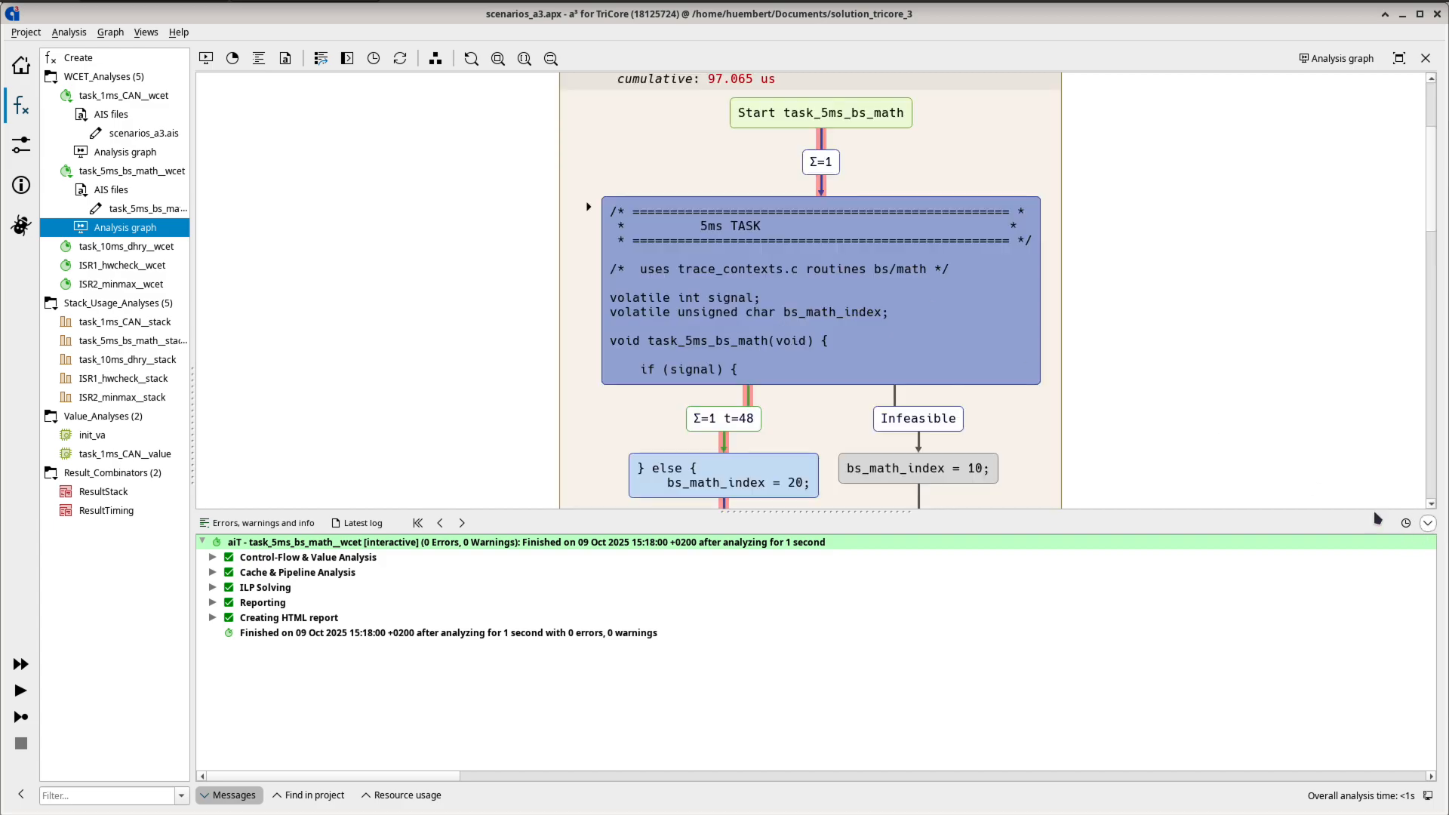
pyautogui.moveTo(1064, 474); pyautogui.dragTo(945, 355)
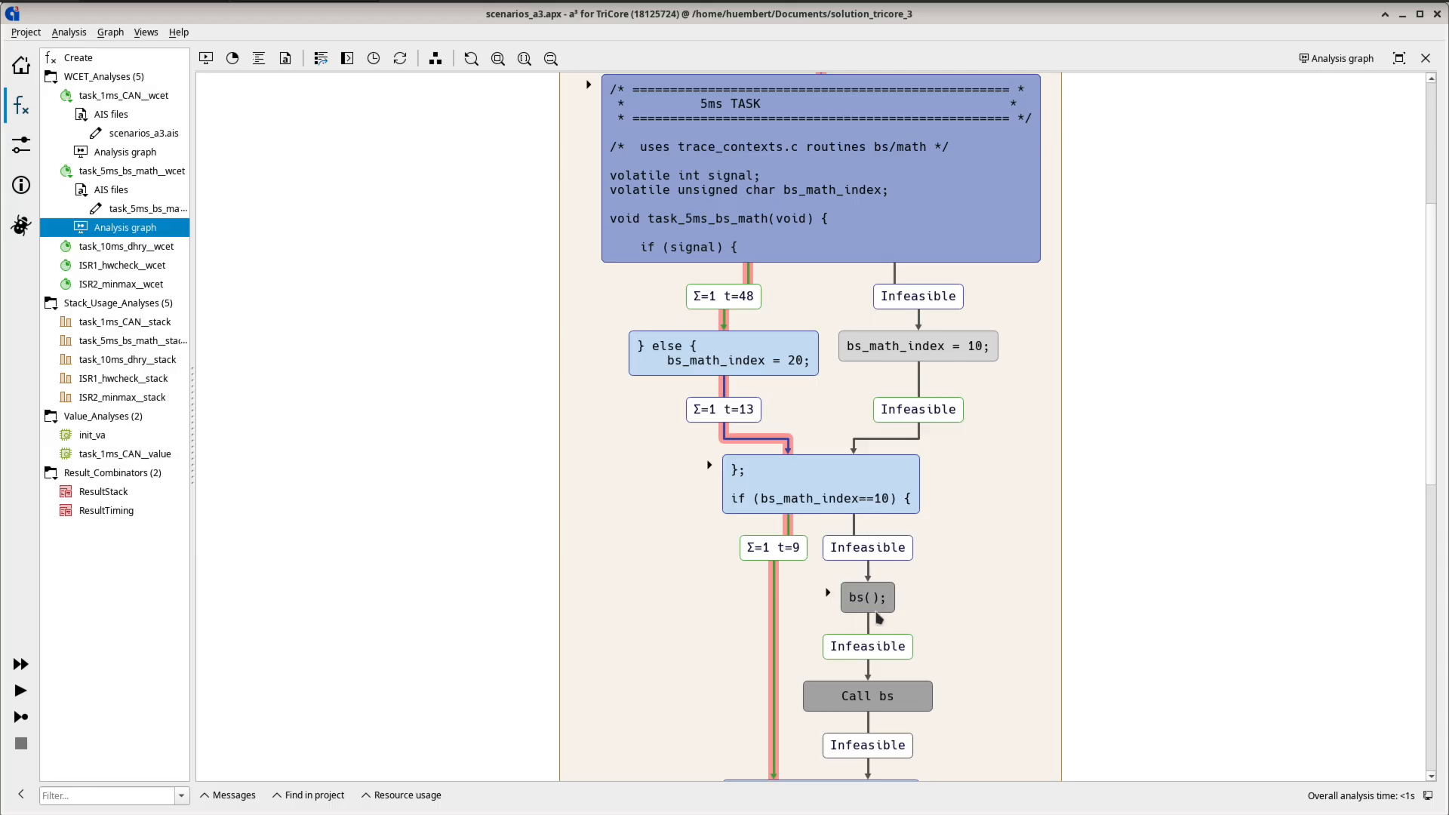
# - Show the annotation attached to the bs() call block in the graph
pyautogui.rightClick(829, 593)
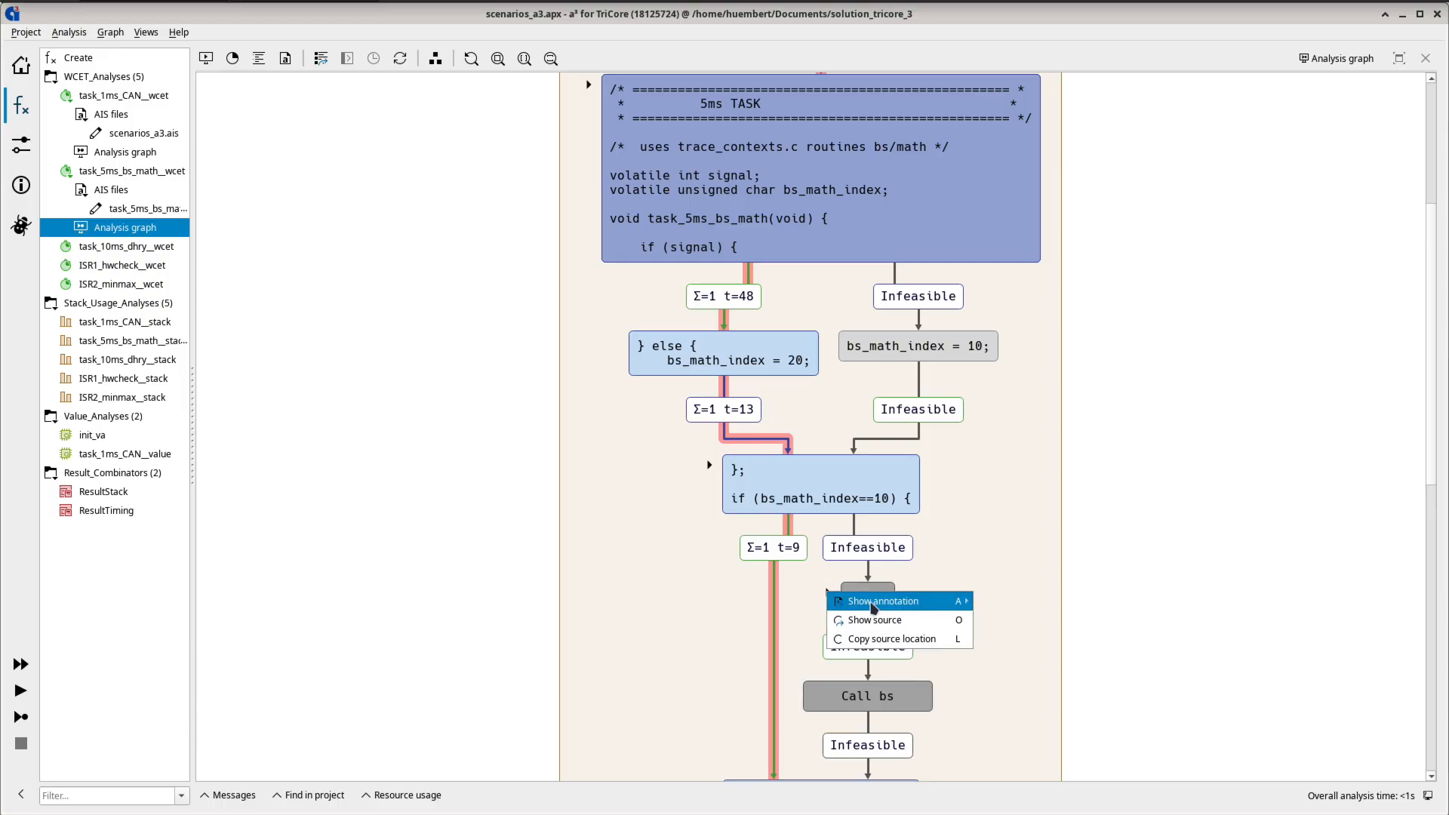
pyautogui.moveTo(874, 607)
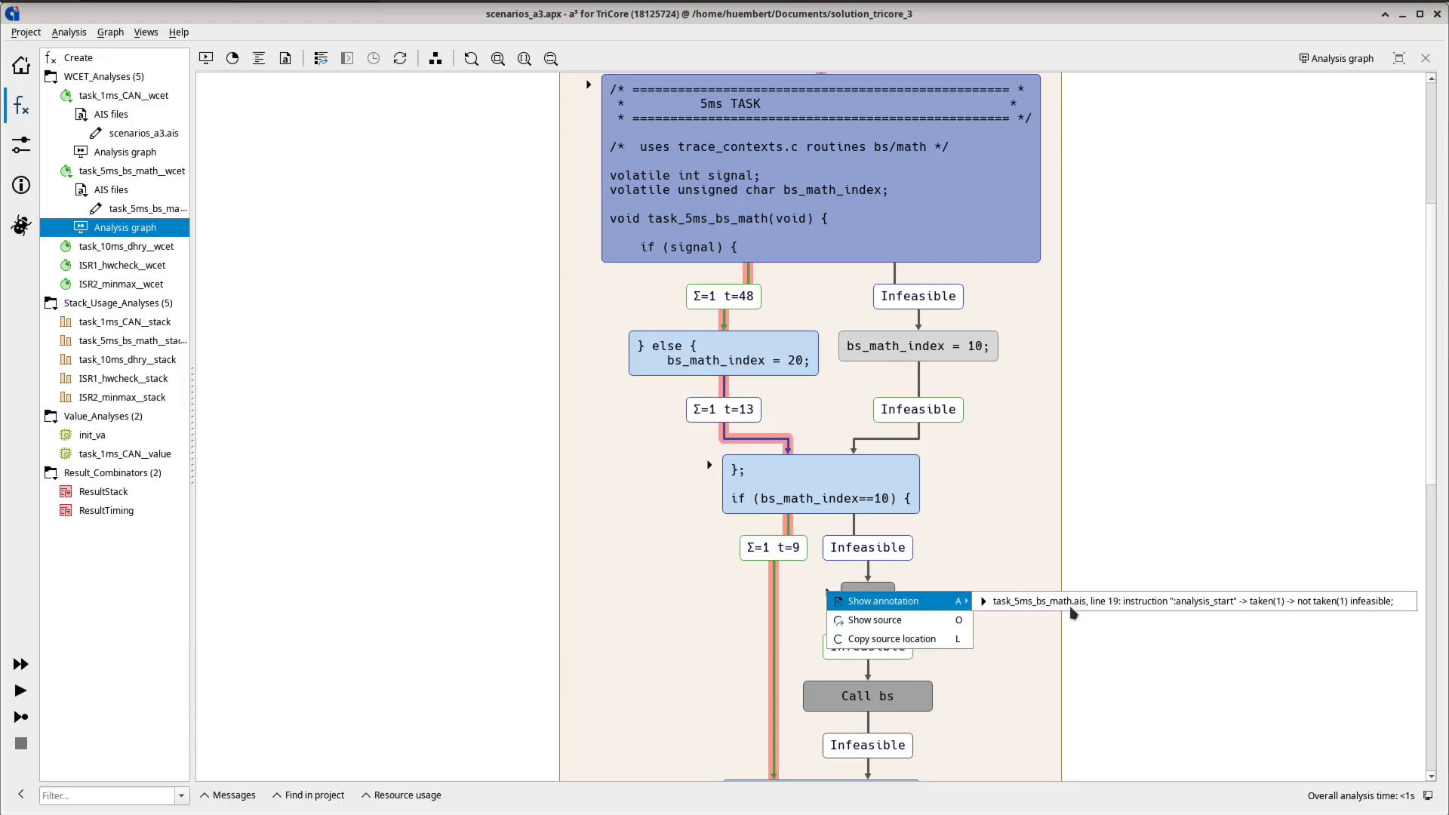
pyautogui.click(1143, 613)
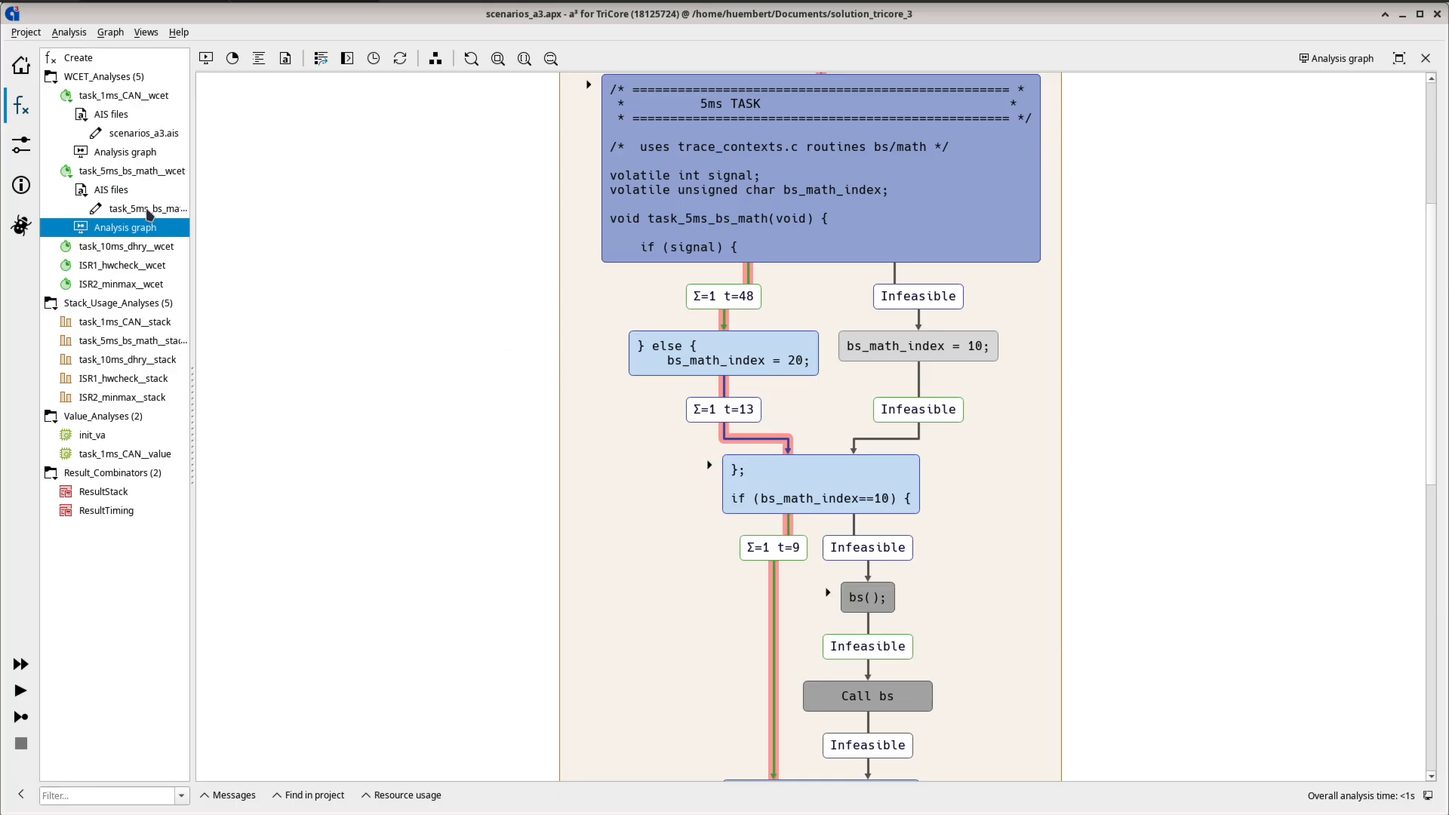
# - In task_5ms_bs_math.ais, replace the path after ":analysis_start" with not taken(*) comment: "touched"; then save and rerun the analysis
pyautogui.doubleClick(150, 211)
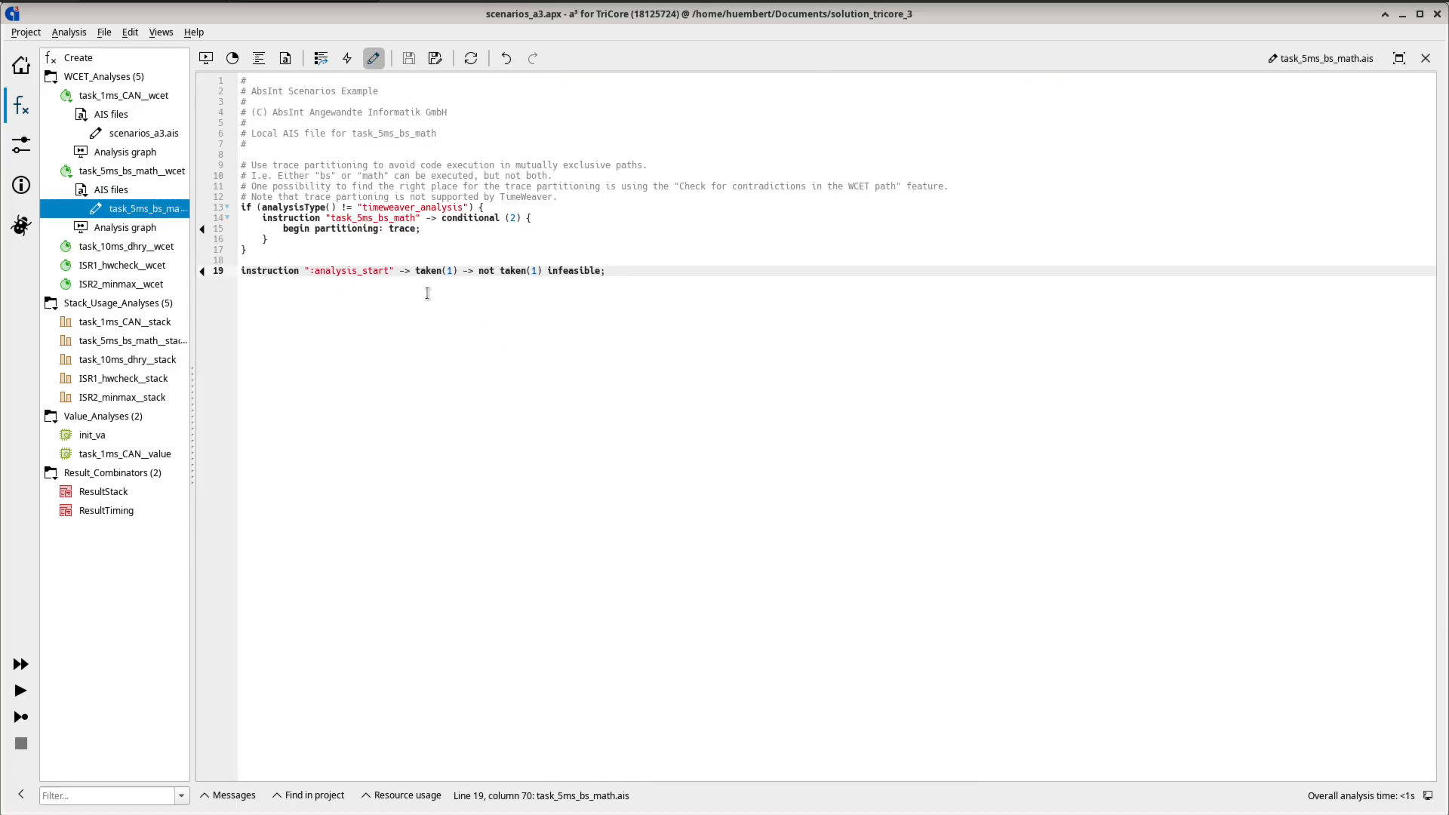
pyautogui.moveTo(415, 271); pyautogui.dragTo(634, 273)
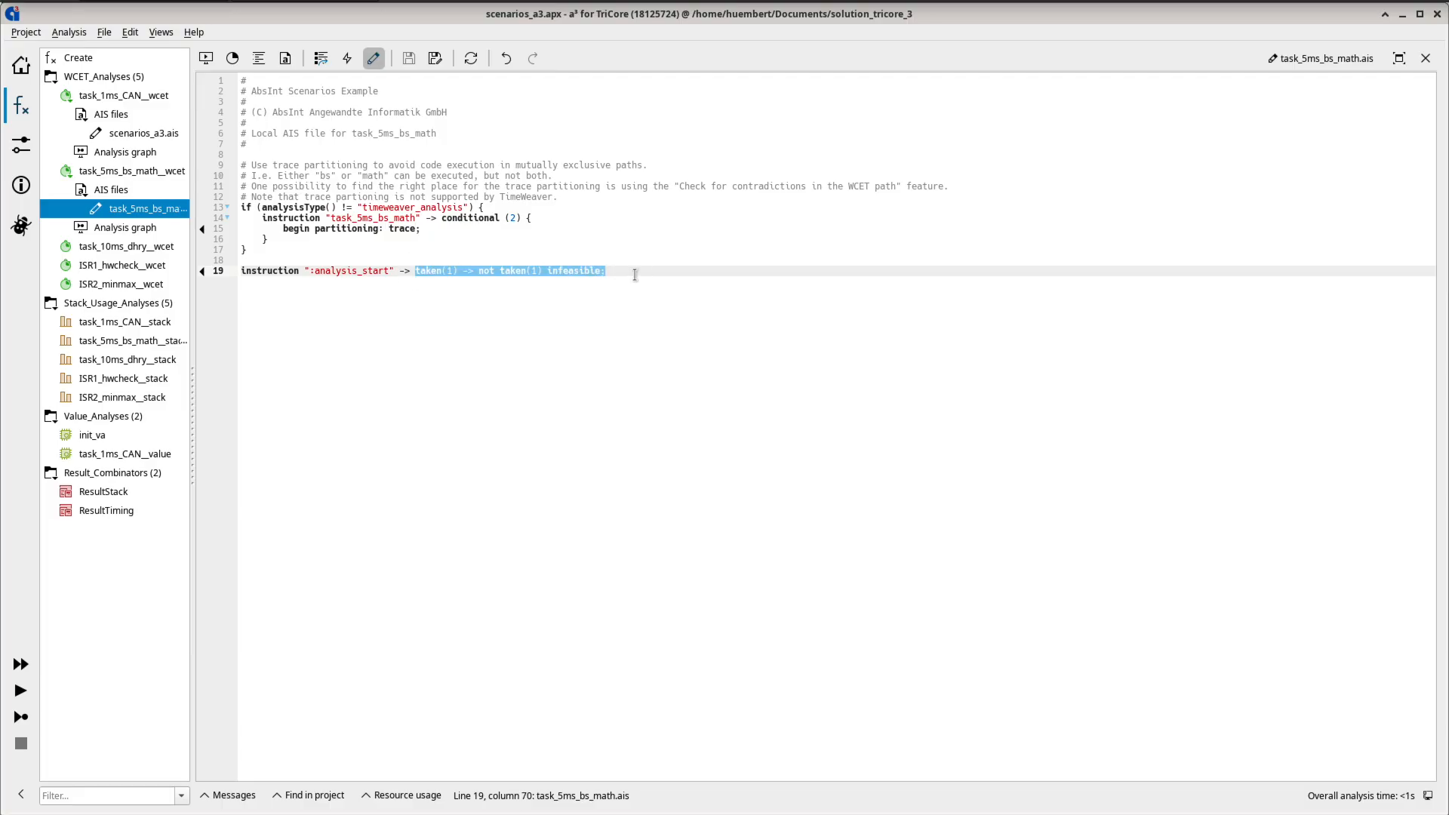
pyautogui.write('not taken')
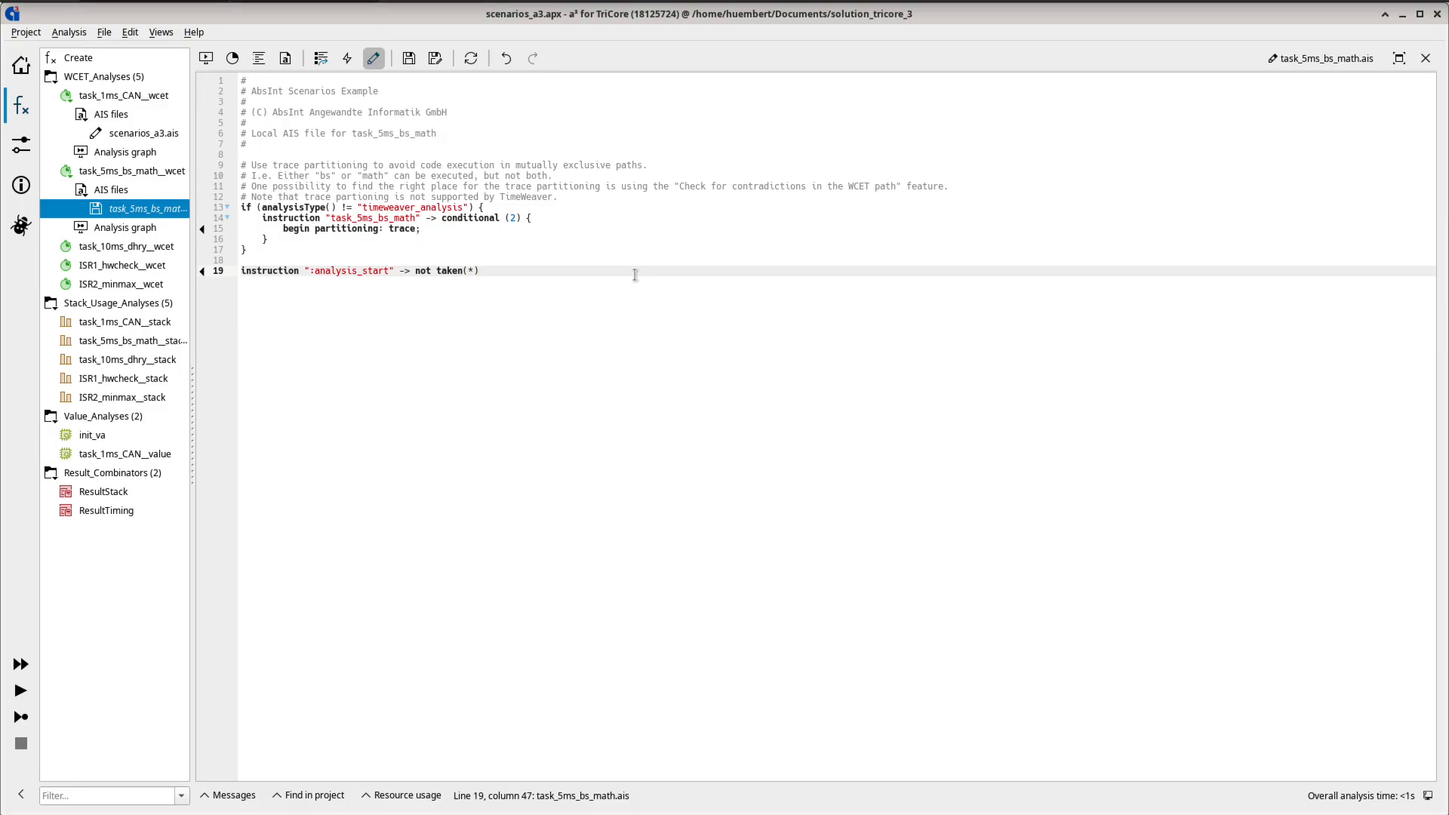
pyautogui.write('comment: "touched";')
pyautogui.click(21, 724)
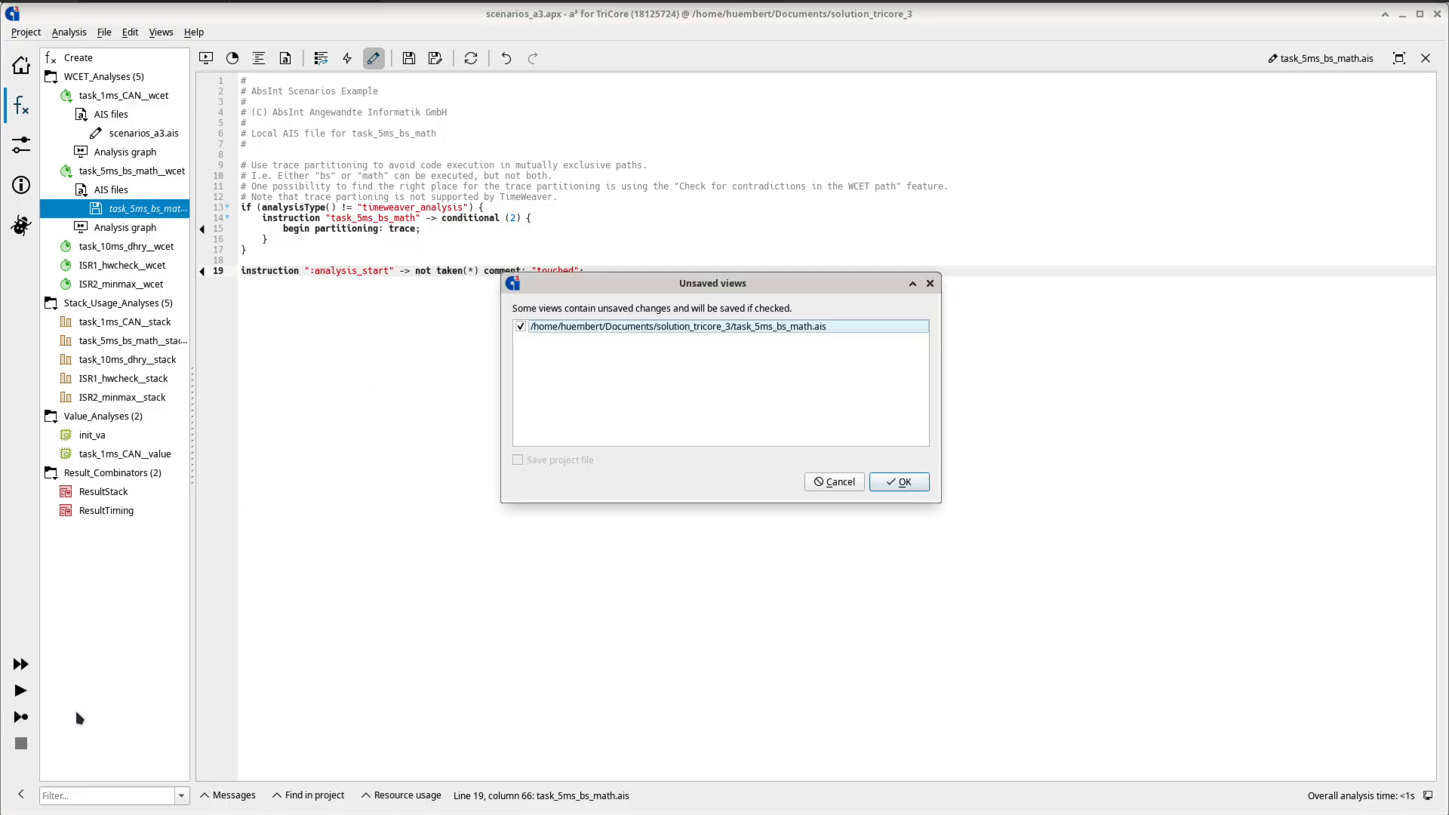
pyautogui.click(915, 478)
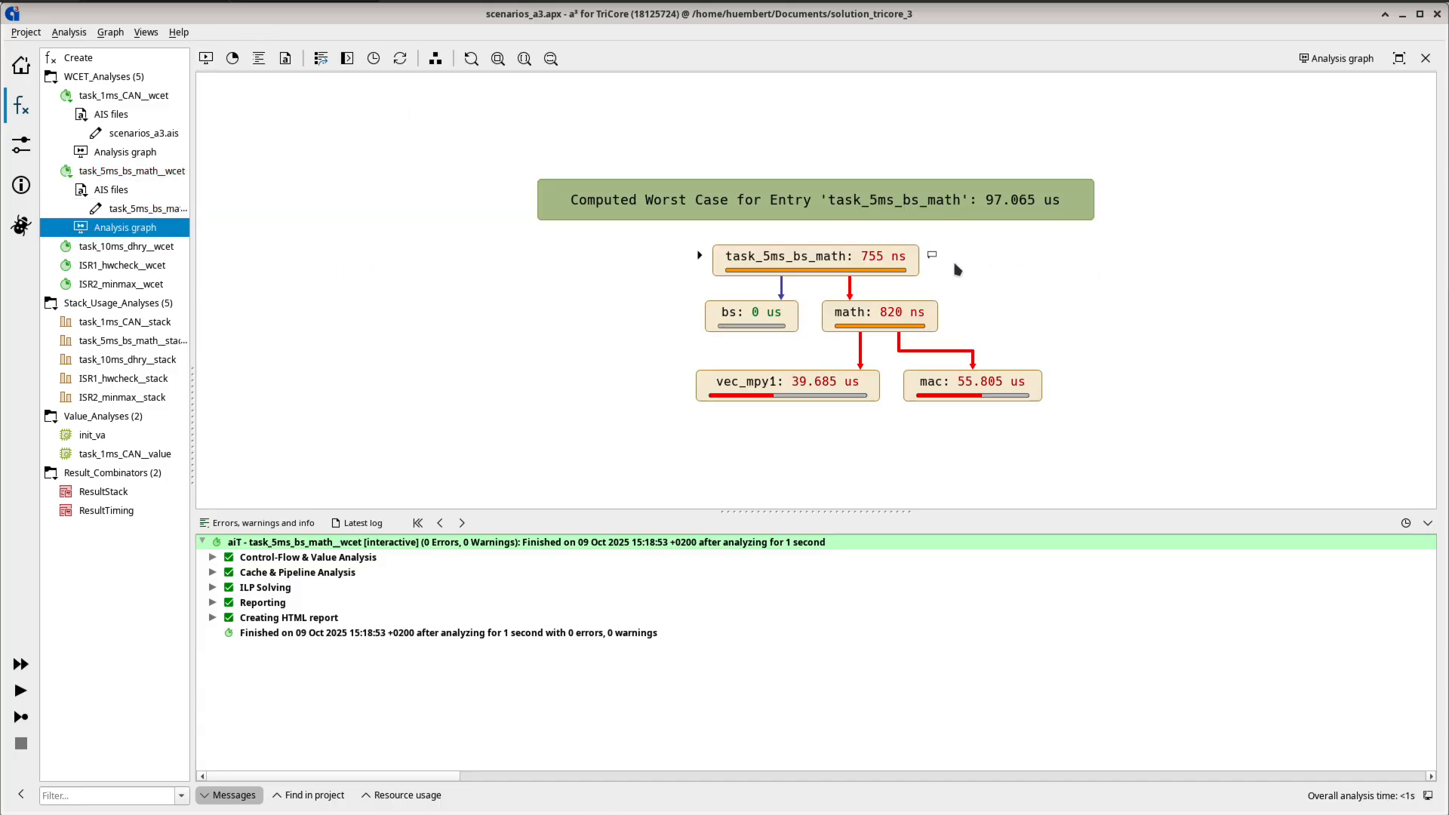
# - Unfold task_5ms_bs_math in the graph at instruction level and inspect the blocks carrying the touched comment
pyautogui.doubleClick(876, 261)
pyautogui.scroll(-3, 1065, 237)
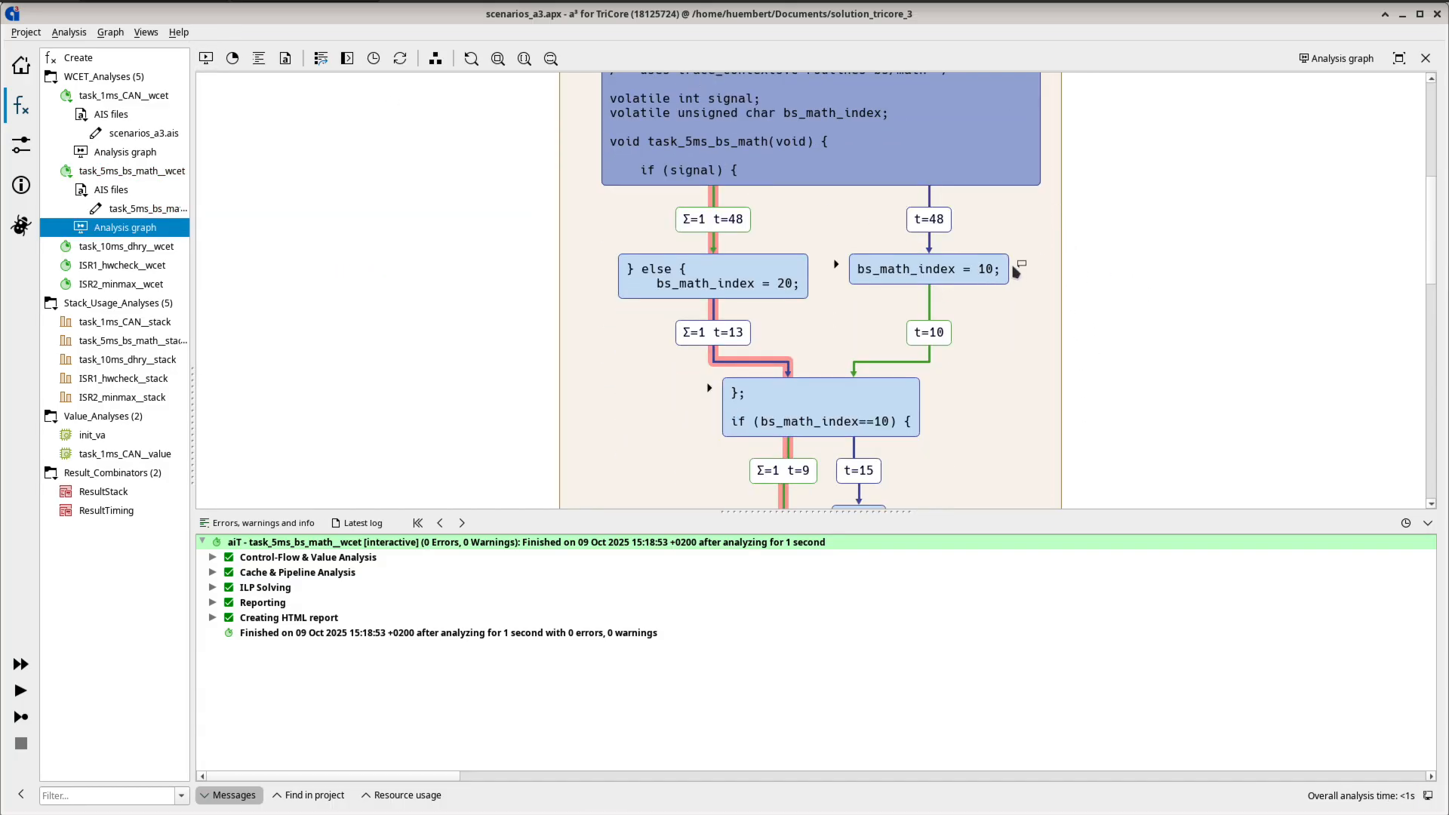
pyautogui.click(979, 270)
pyautogui.doubleClick(1016, 391)
pyautogui.click(1429, 526)
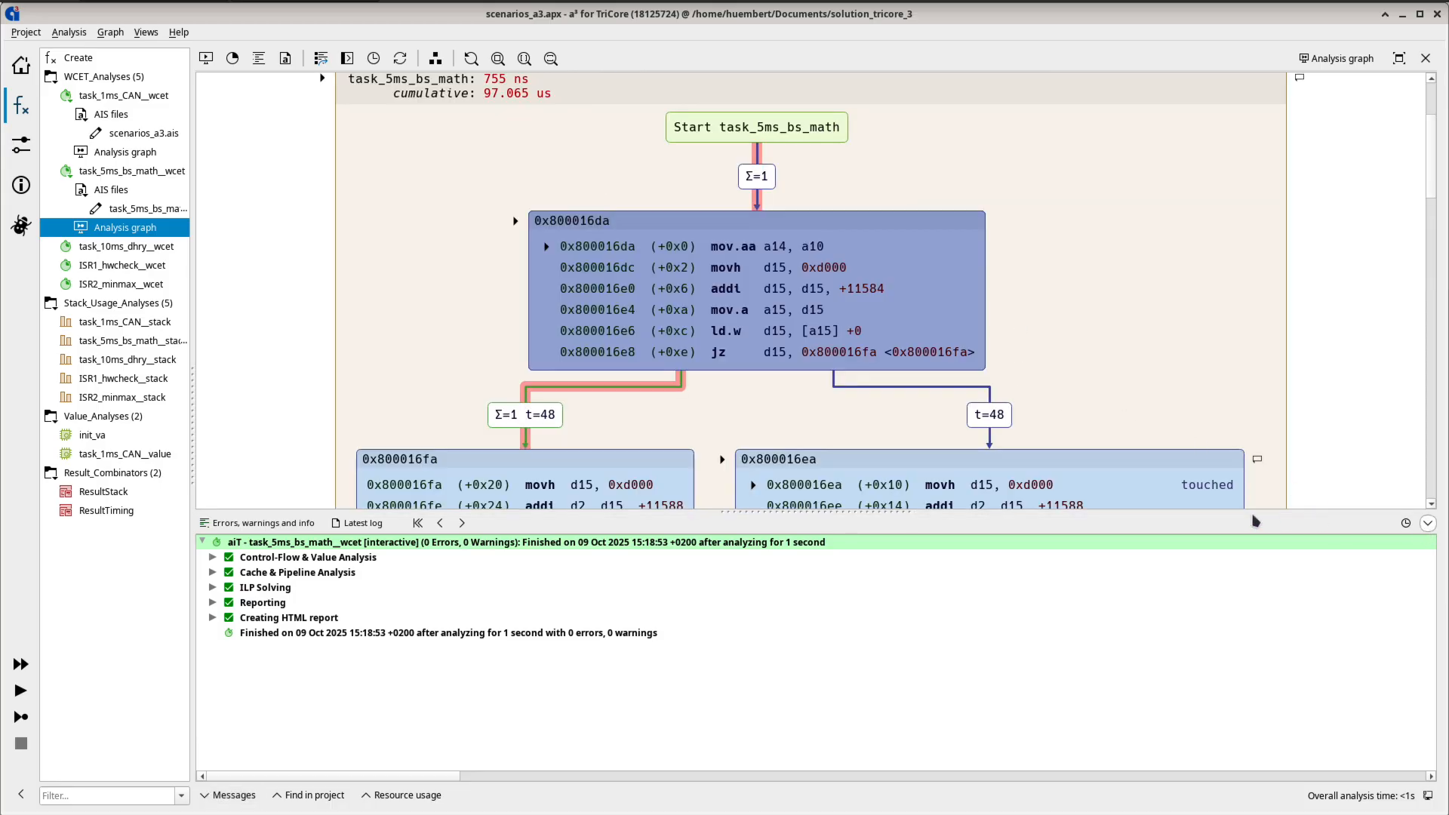
pyautogui.scroll(-4, 1100, 298)
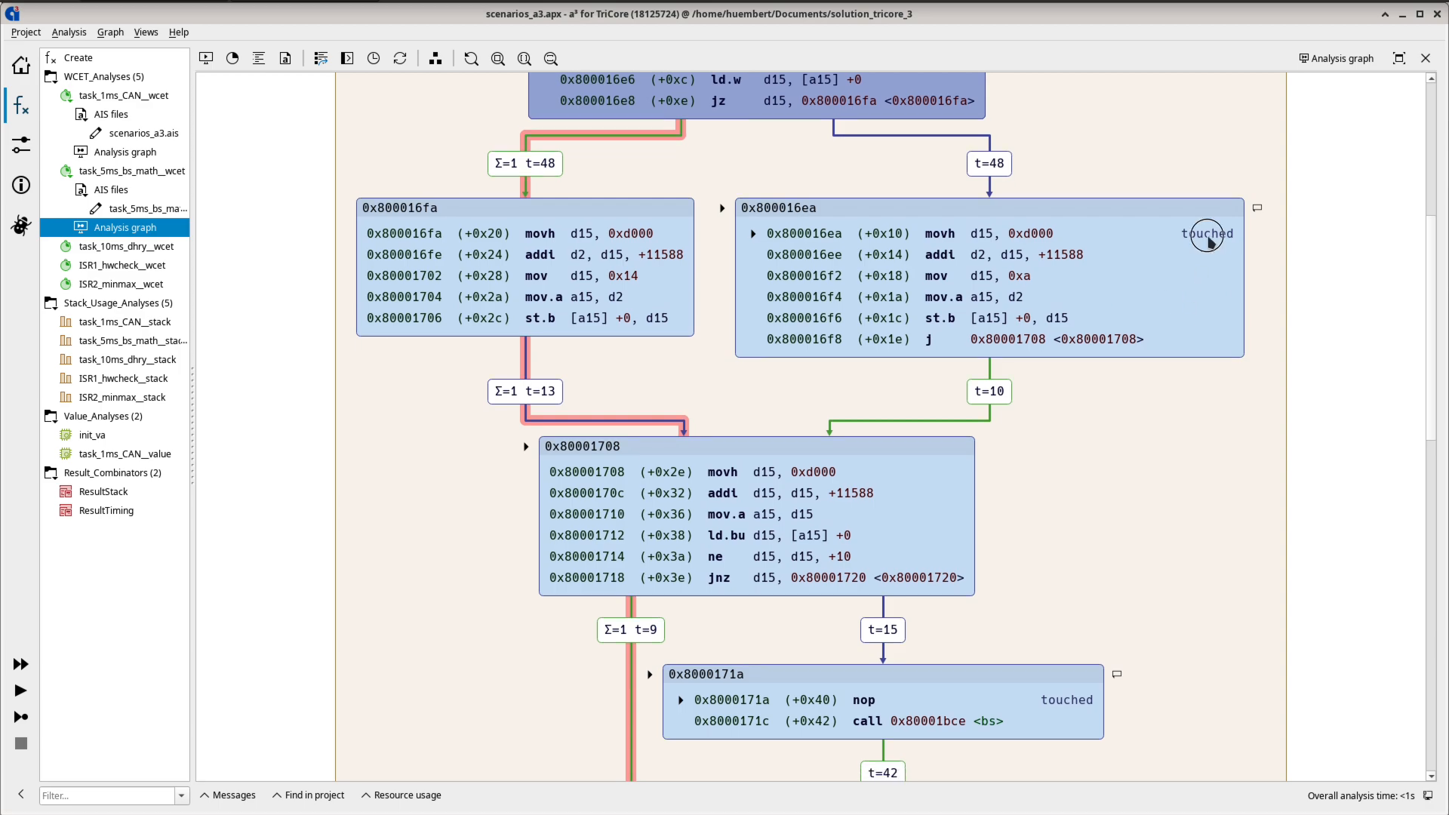
pyautogui.scroll(-3, 1122, 501)
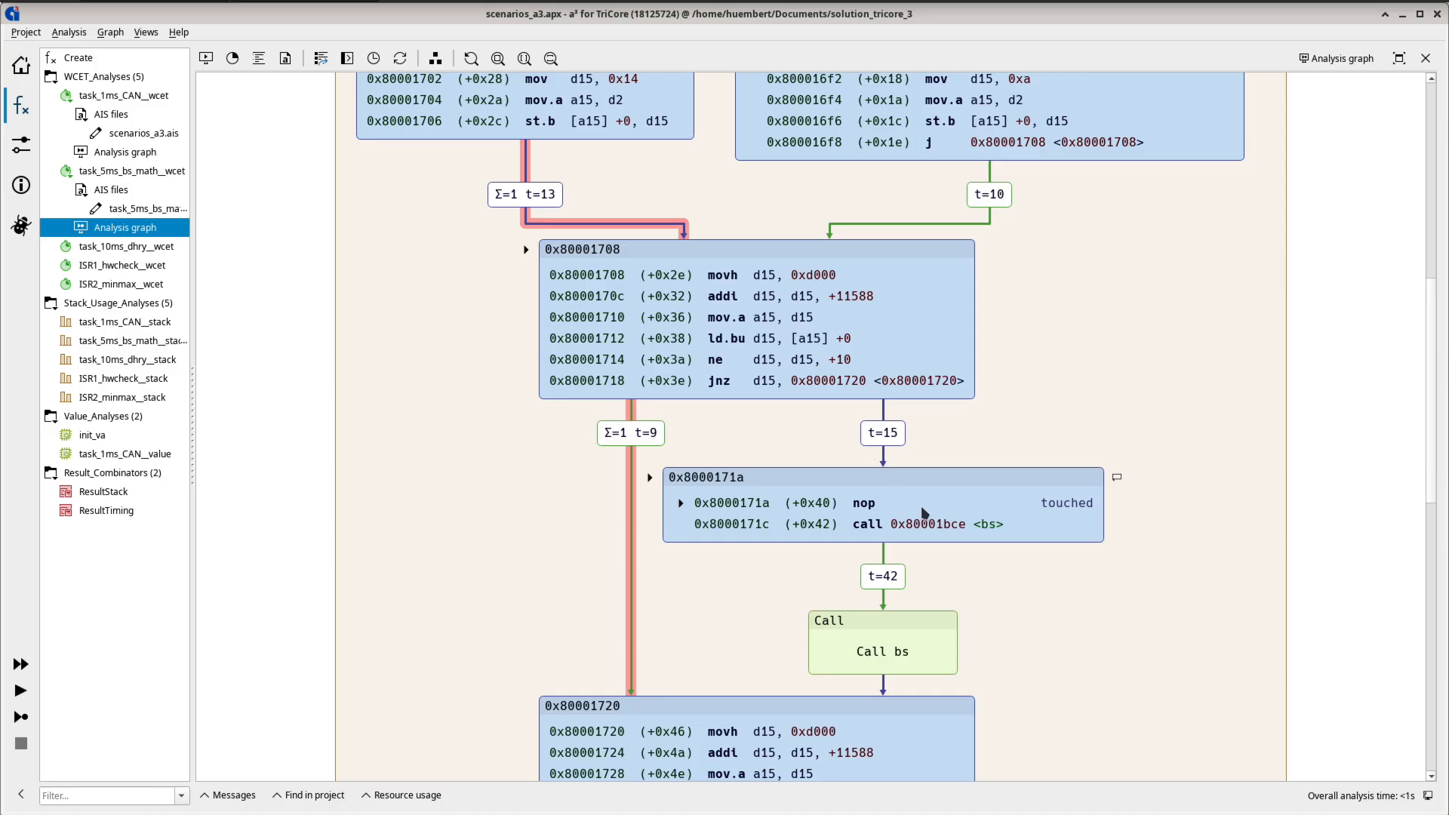
pyautogui.scroll(-5, 1013, 518)
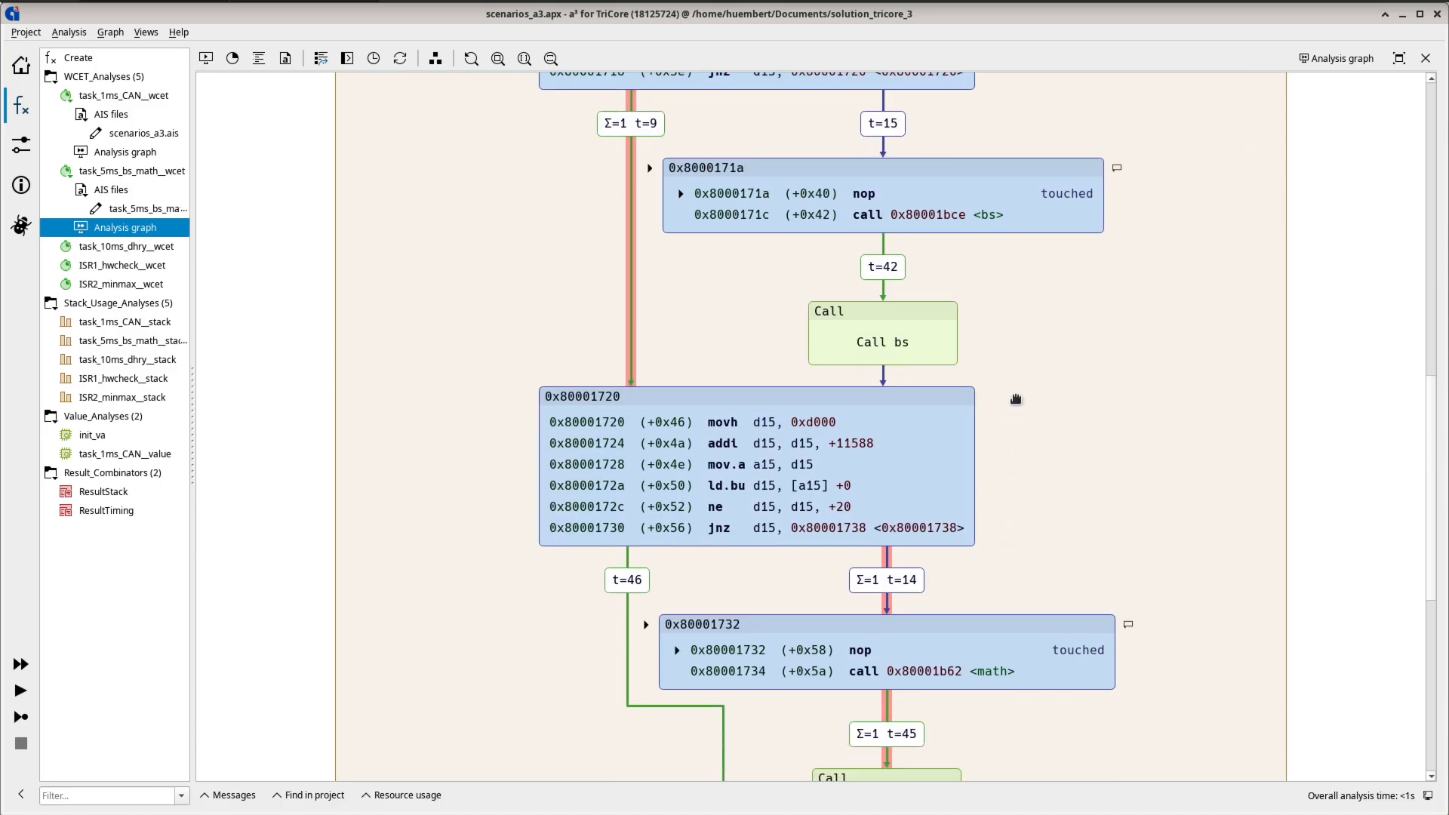
pyautogui.scroll(-2, 1016, 399)
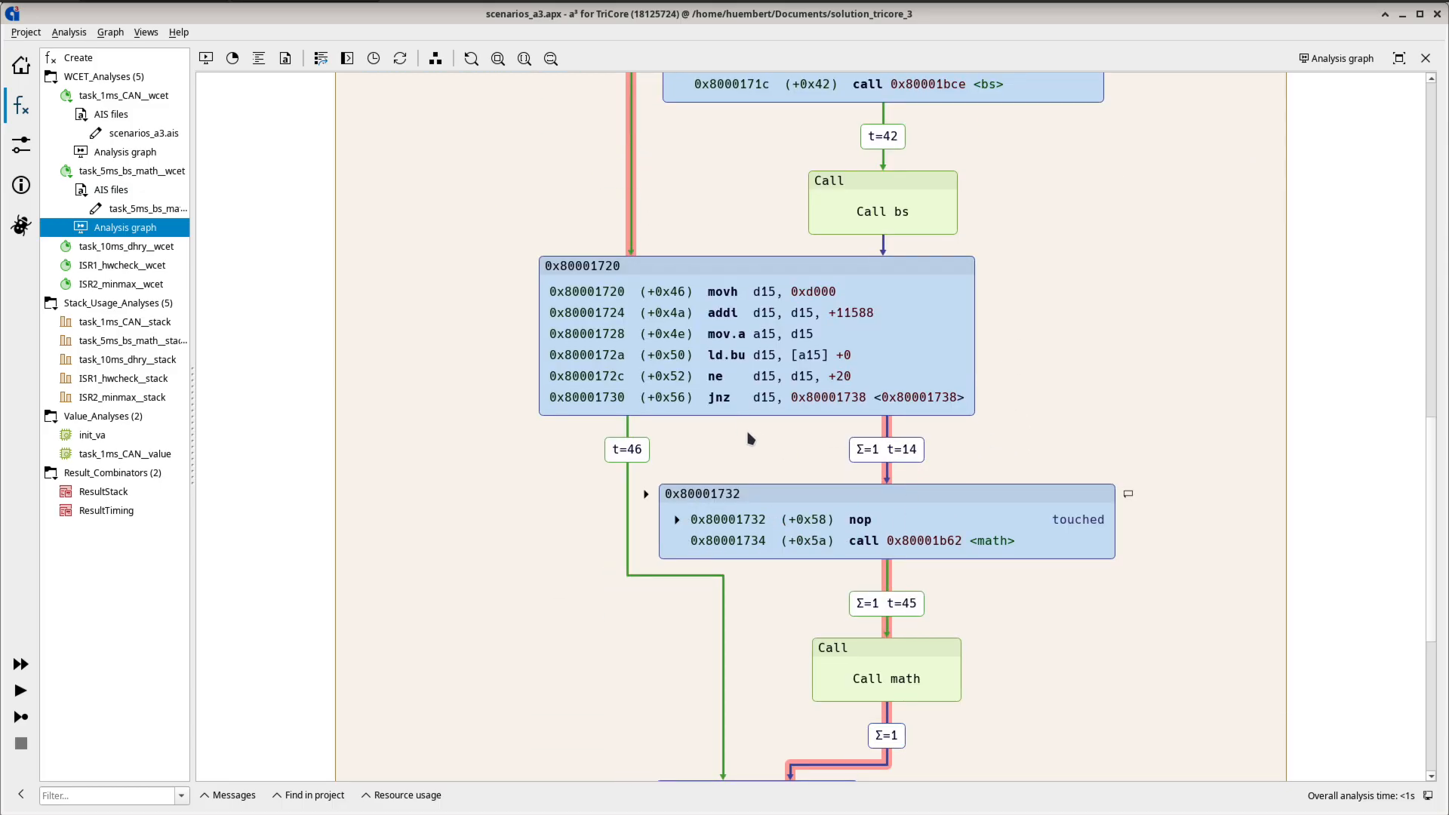